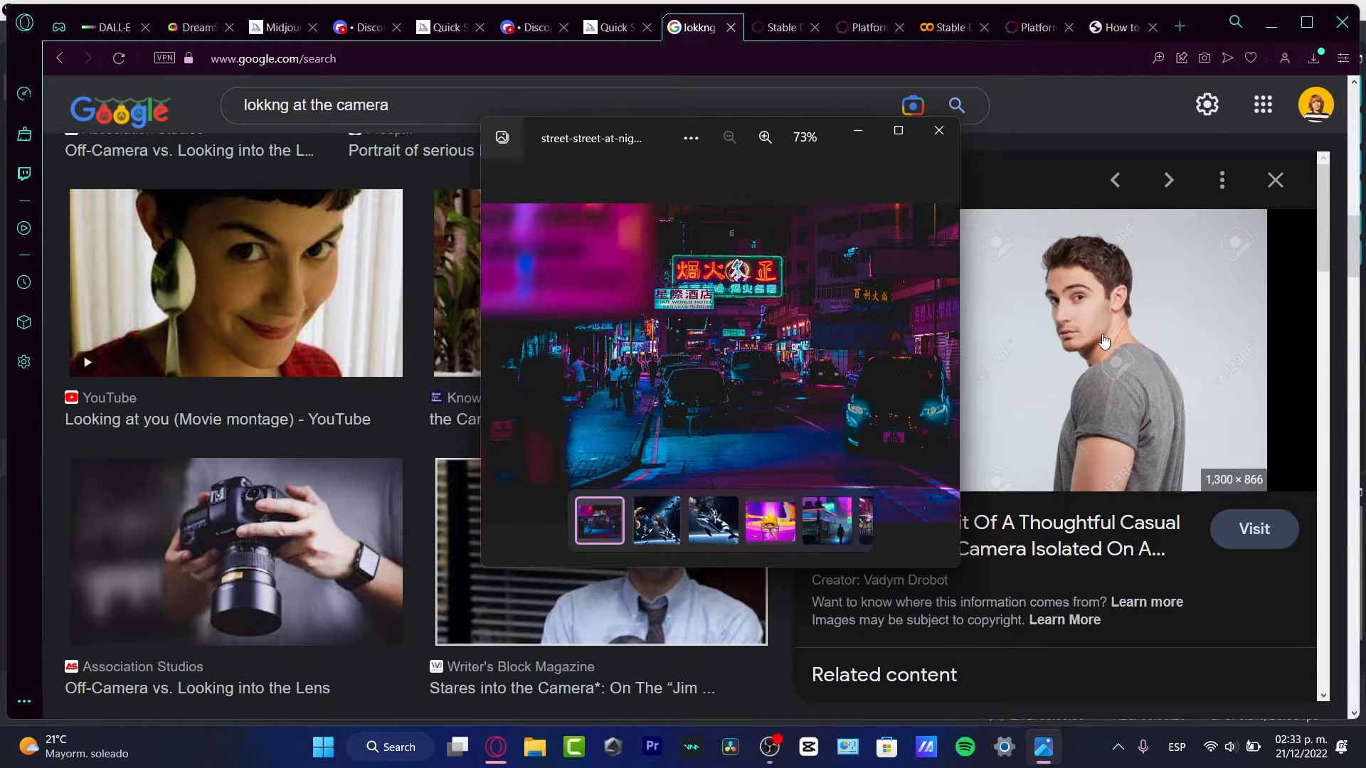
- Switch to the Discord tab showing the Midjourney neon cyberpunk street upscale
{"action": "left_click", "coordinate": [530, 28]}
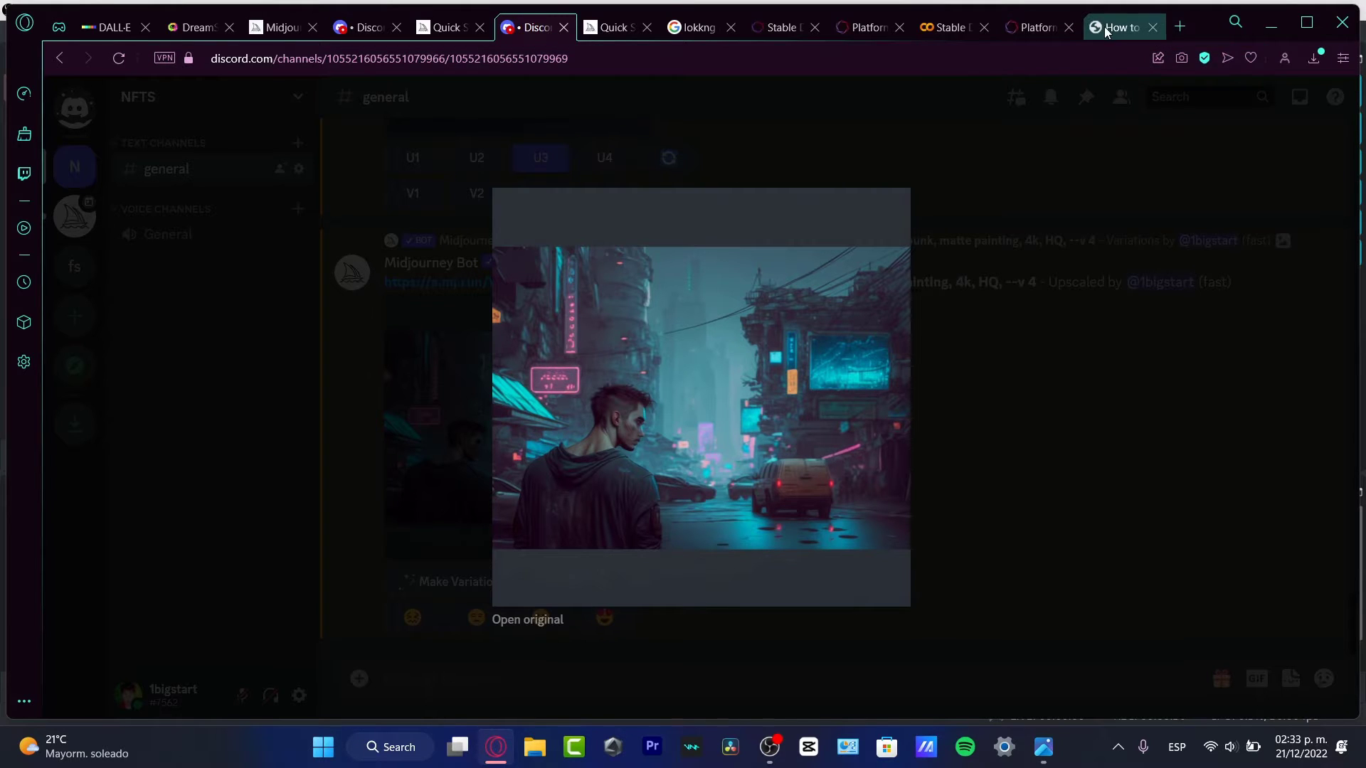
- Search Google Images for 'forest at autum'
{"action": "left_click", "coordinate": [708, 28]}
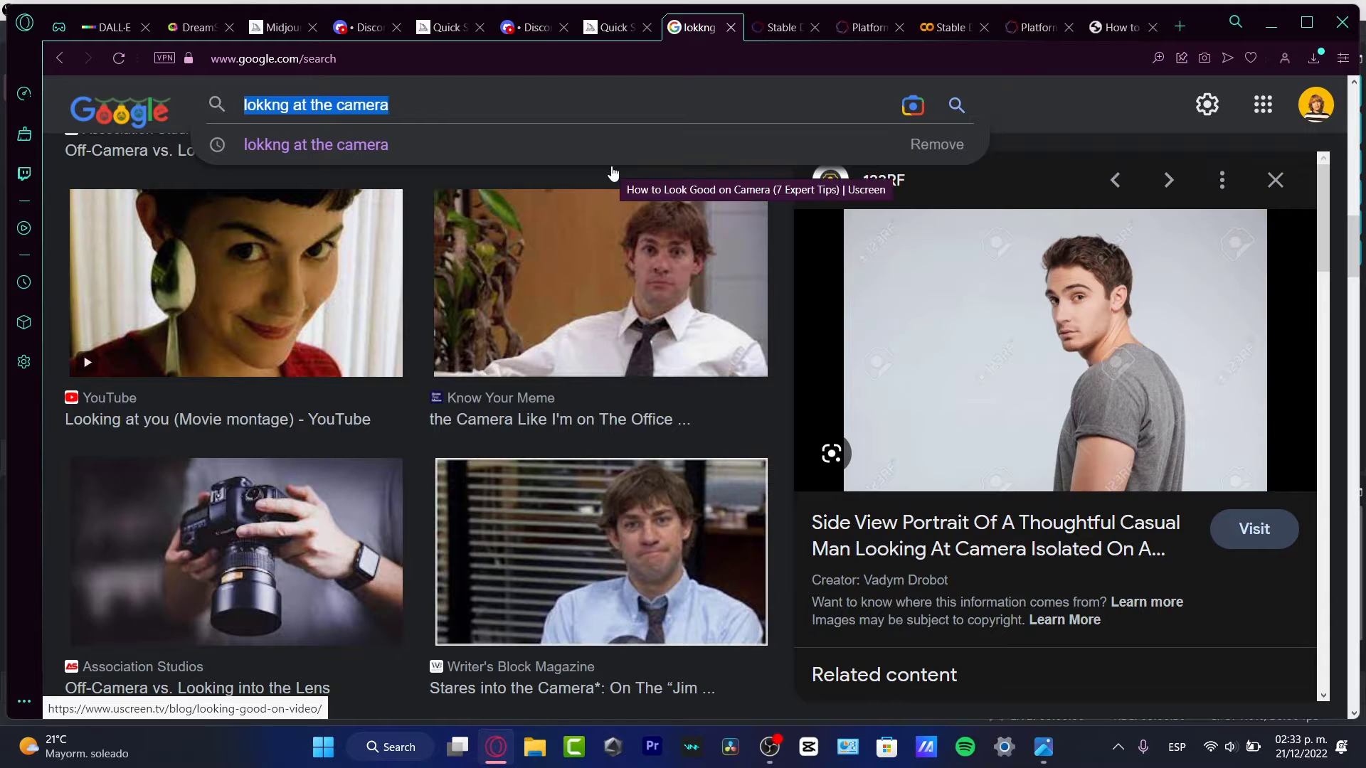
{"action": "type", "text": "forest "}
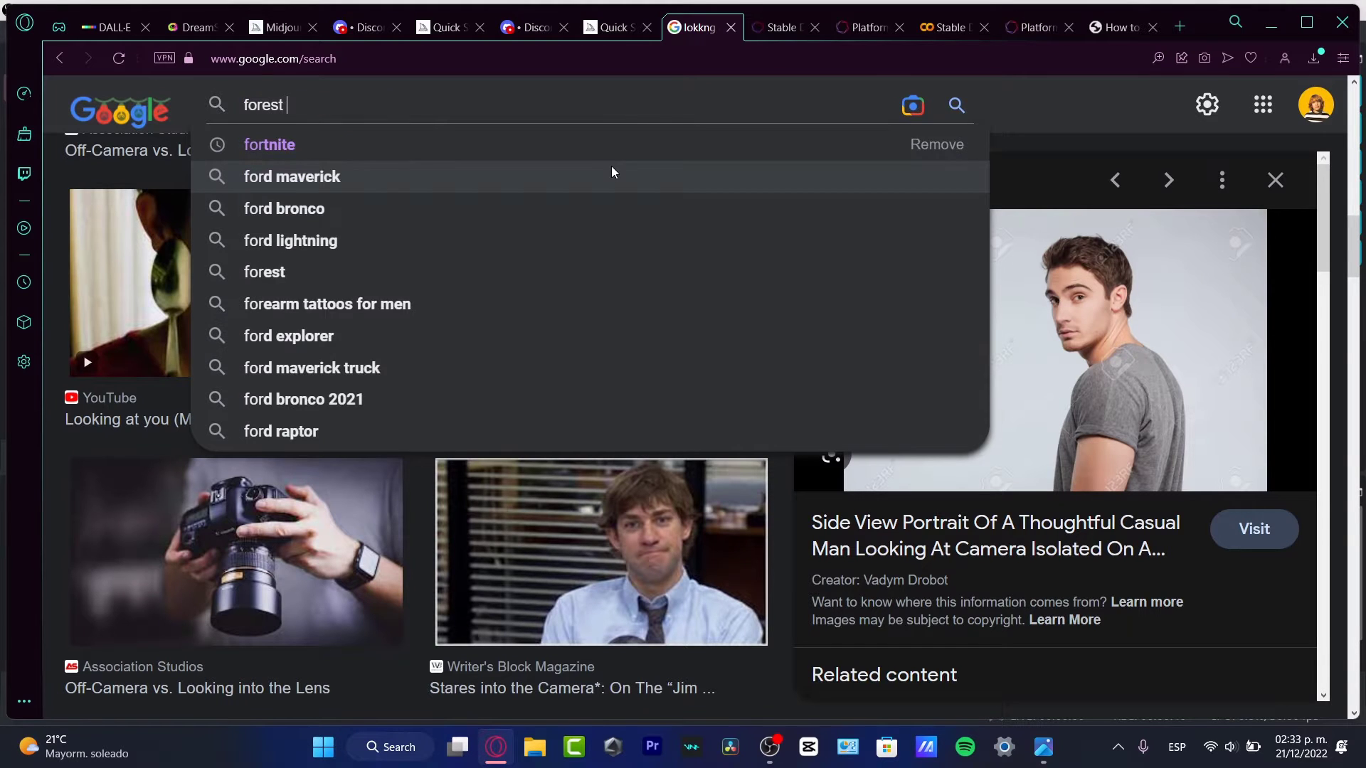
{"action": "type", "text": "at autumn"}
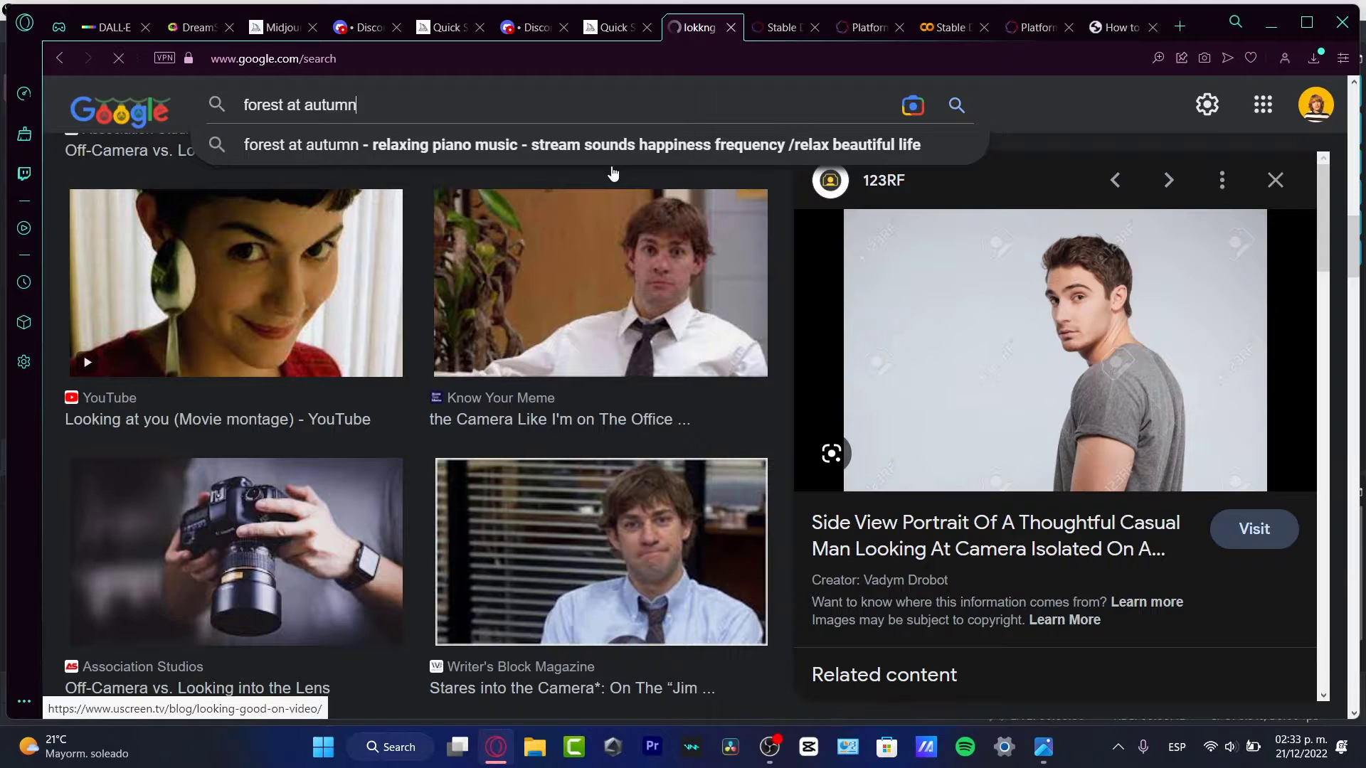
{"action": "key", "text": "Return"}
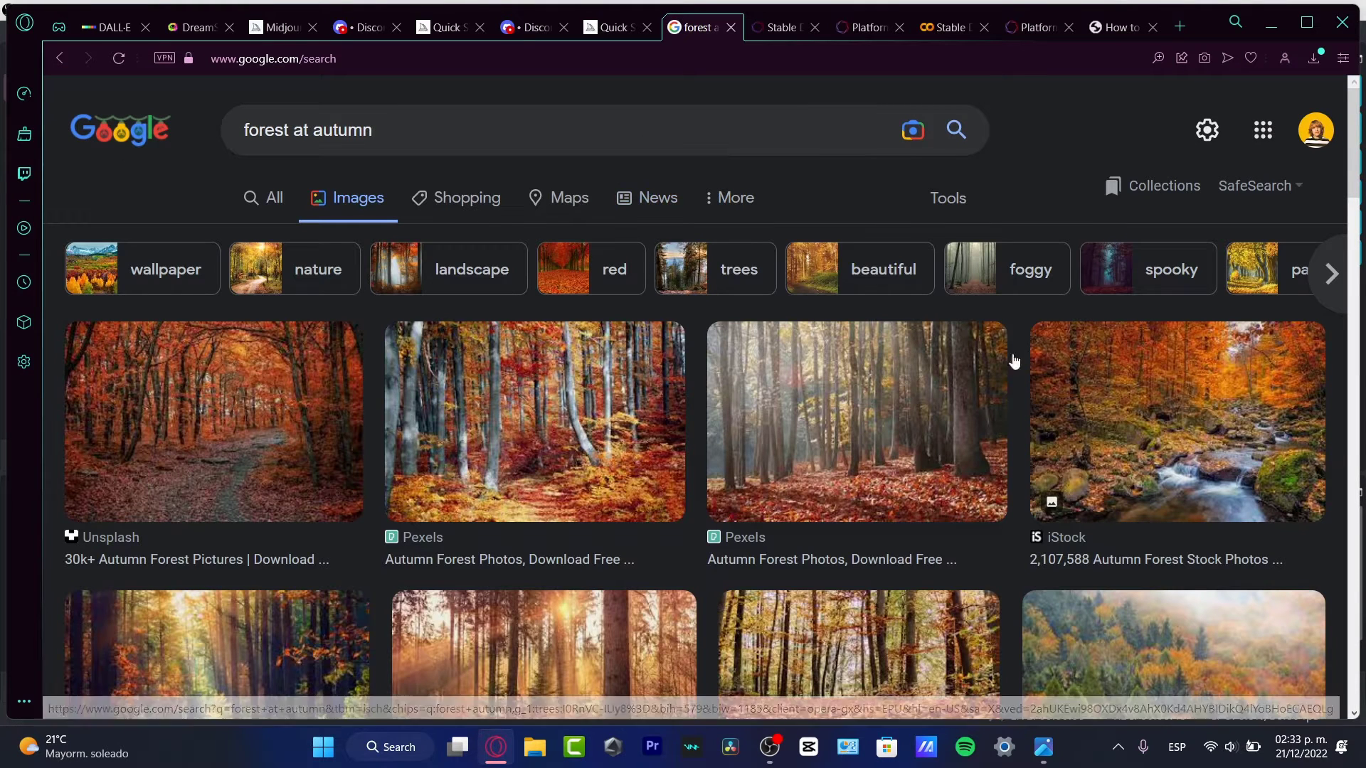
{"action": "scroll", "coordinate": [580, 587], "scroll_direction": "down", "scroll_amount": 3}
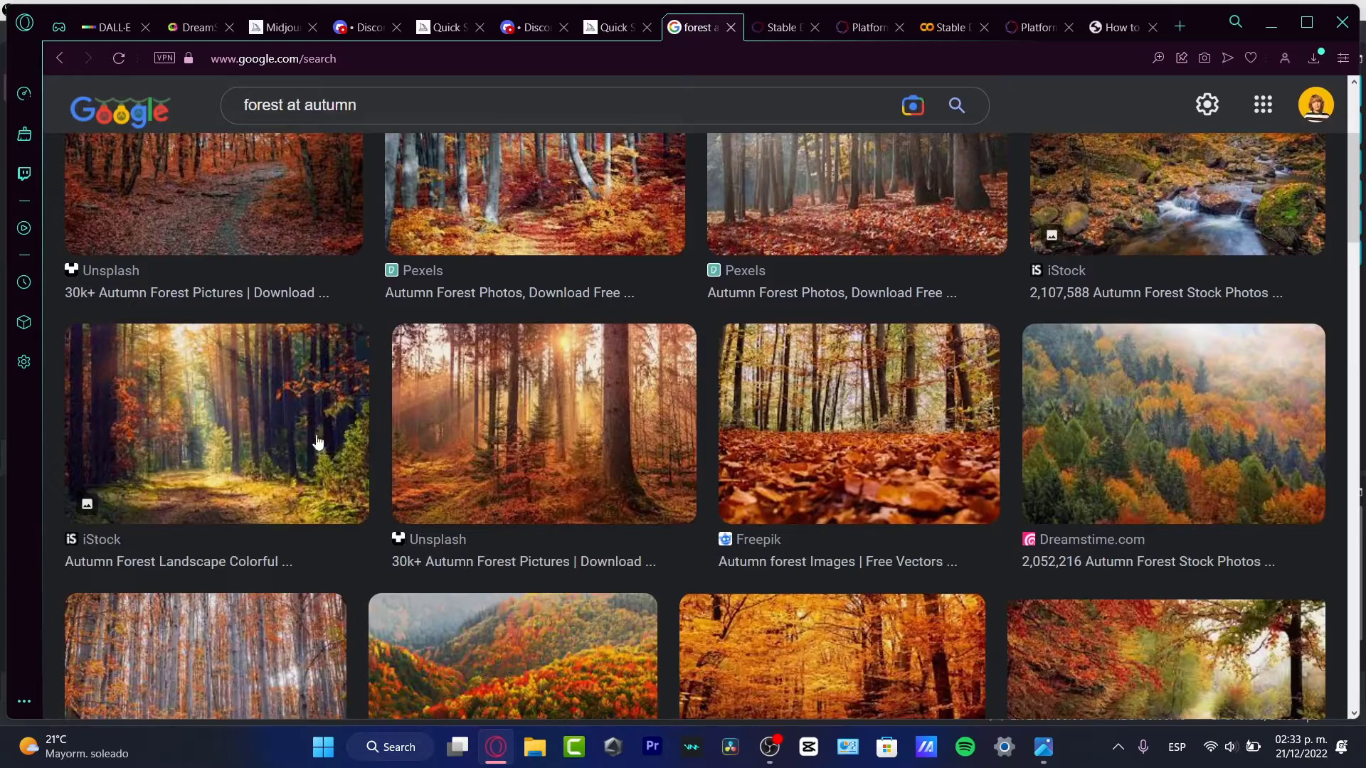
{"action": "left_click", "coordinate": [213, 491]}
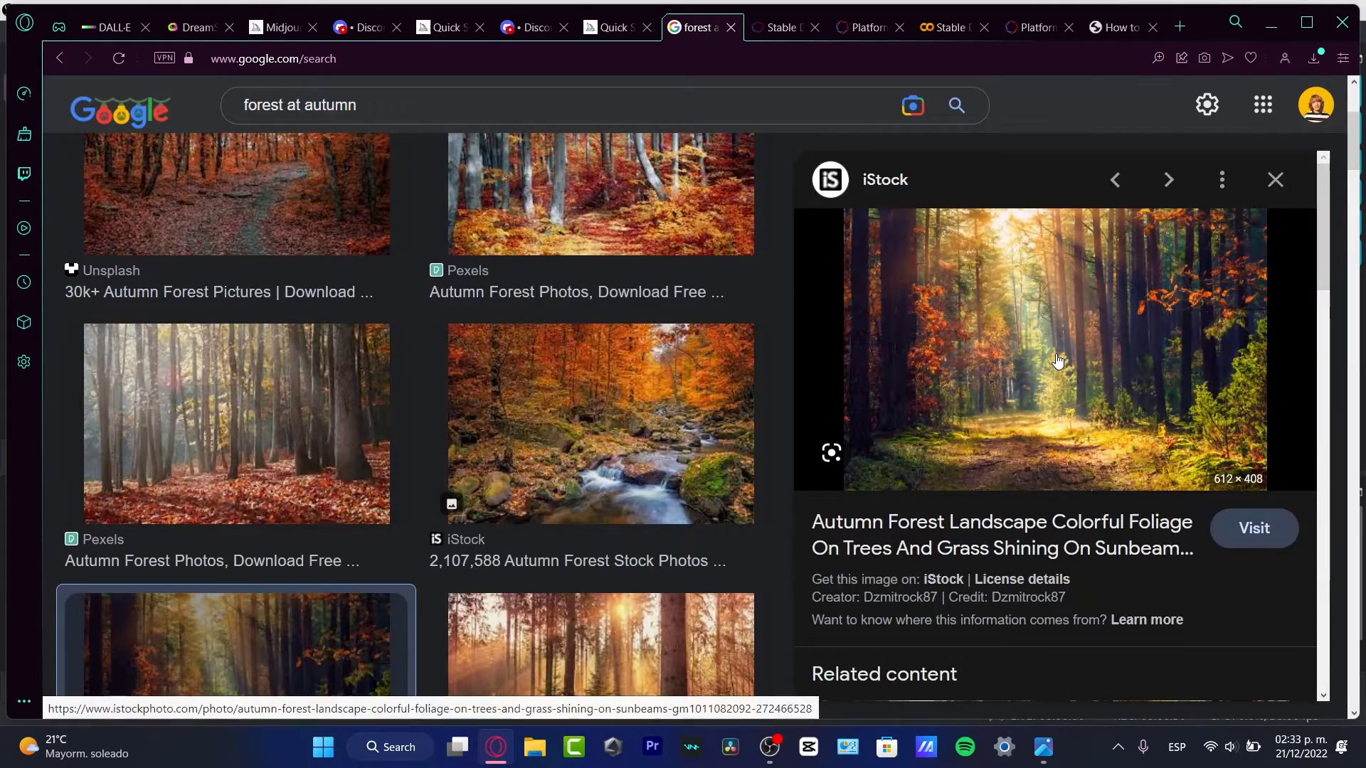
{"action": "right_click", "coordinate": [1058, 361]}
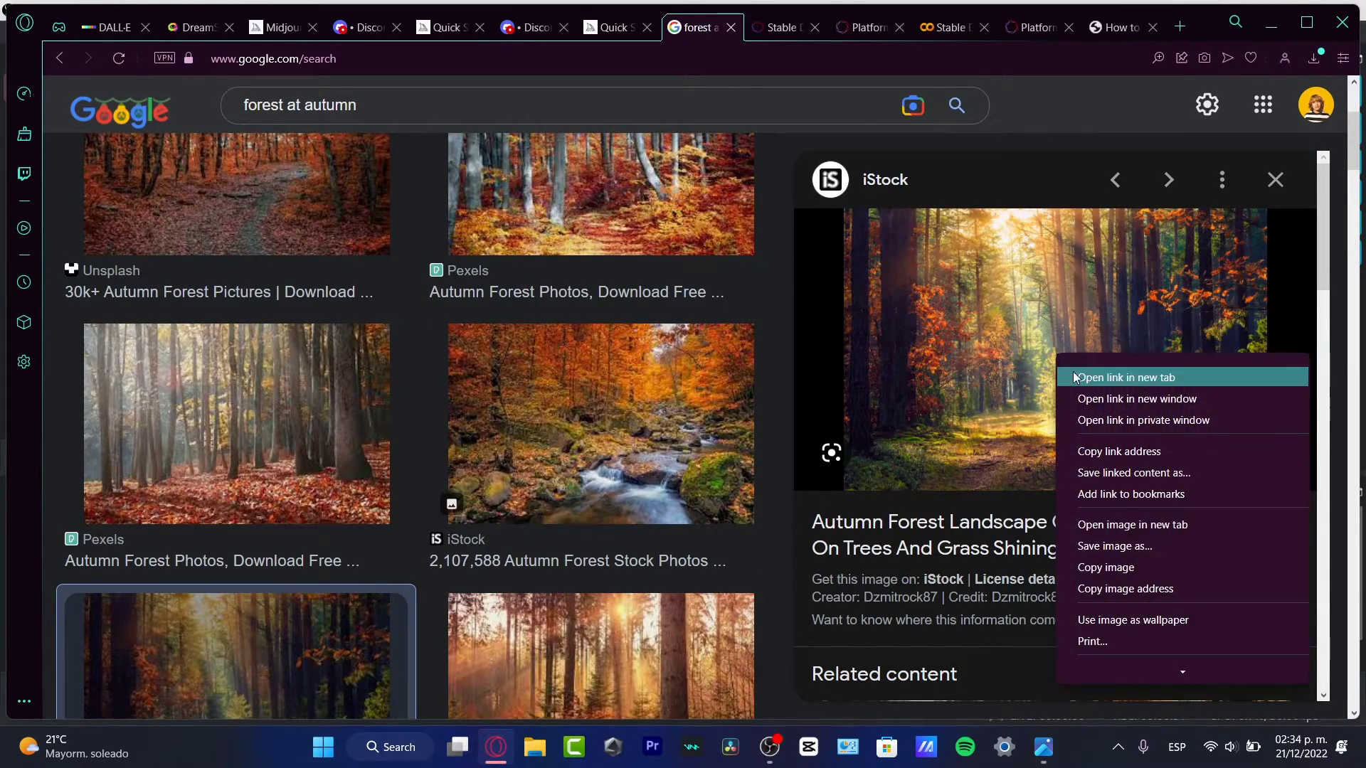
{"action": "left_click", "coordinate": [1131, 545]}
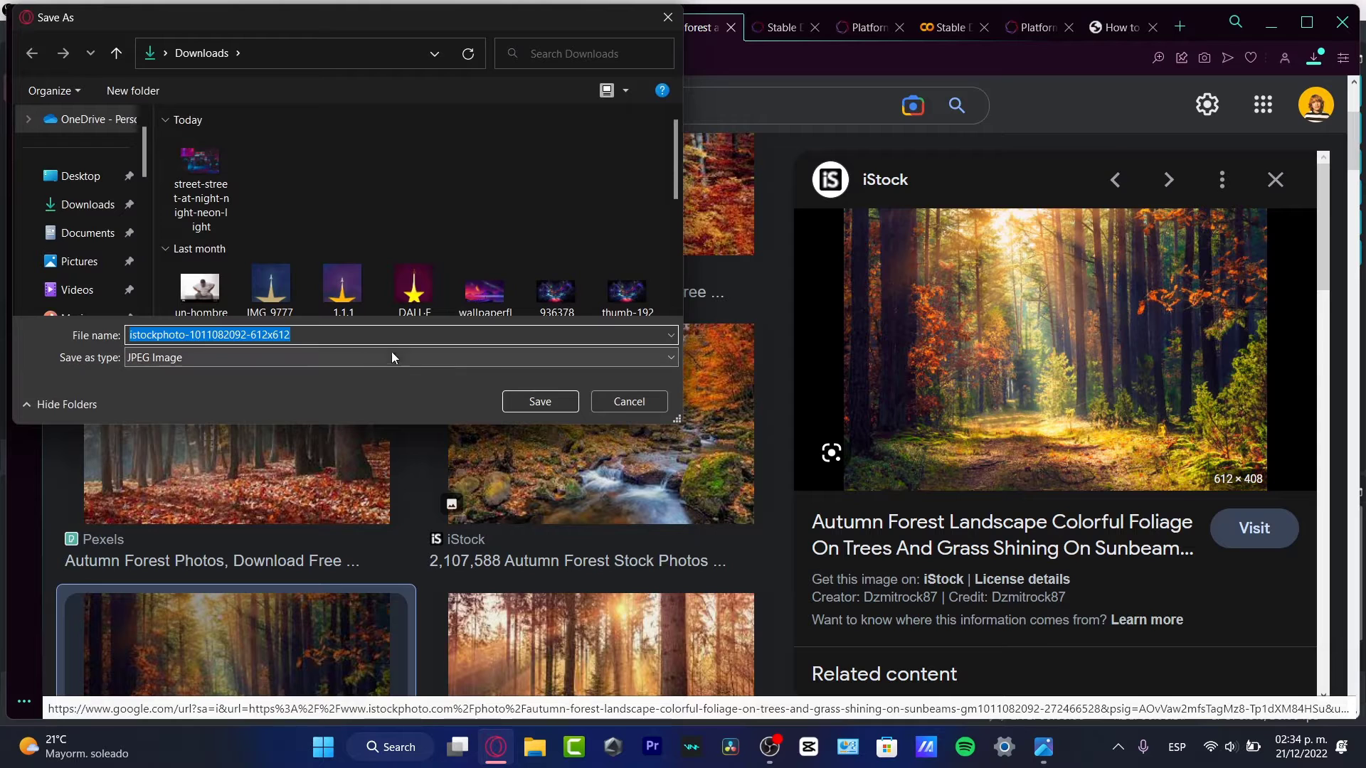
{"action": "left_click", "coordinate": [532, 410]}
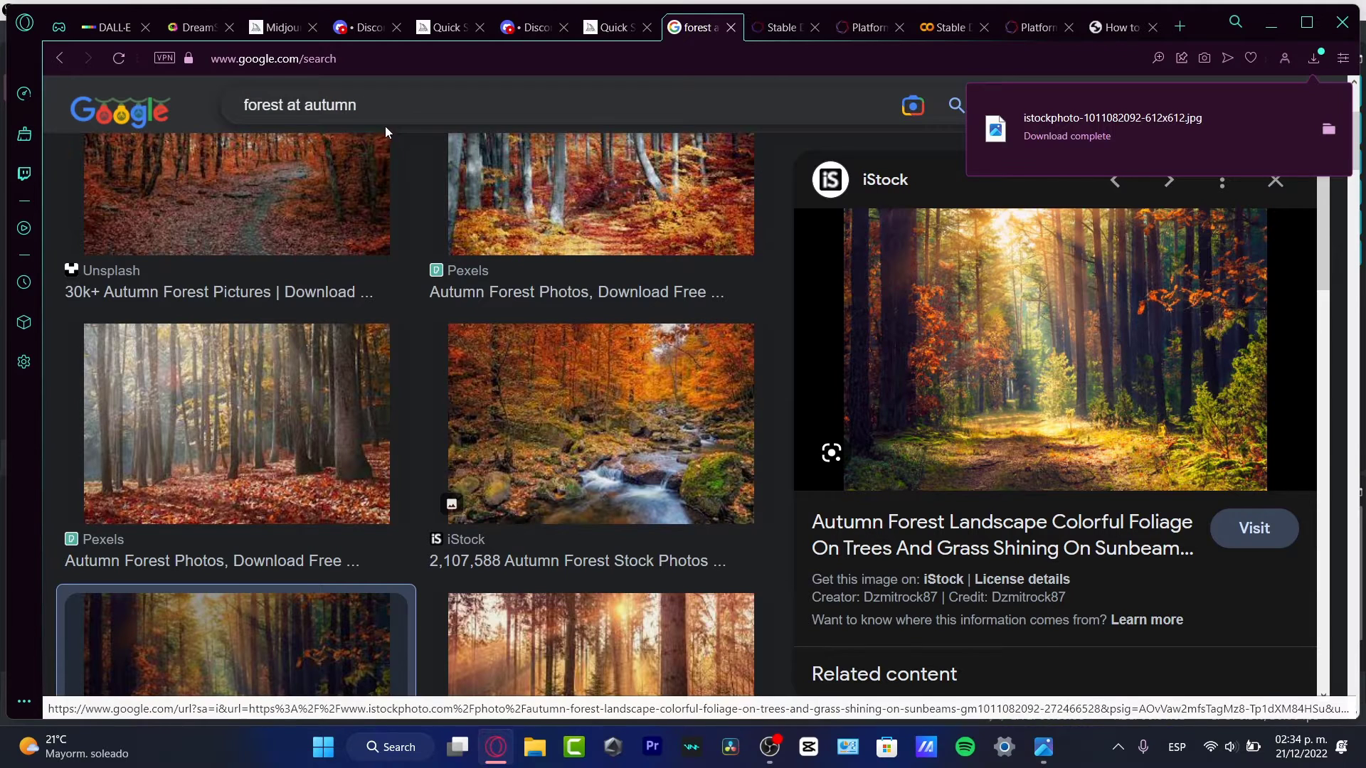
- Replace the search with 'redhead anime girl walking'
{"action": "triple_click", "coordinate": [377, 106]}
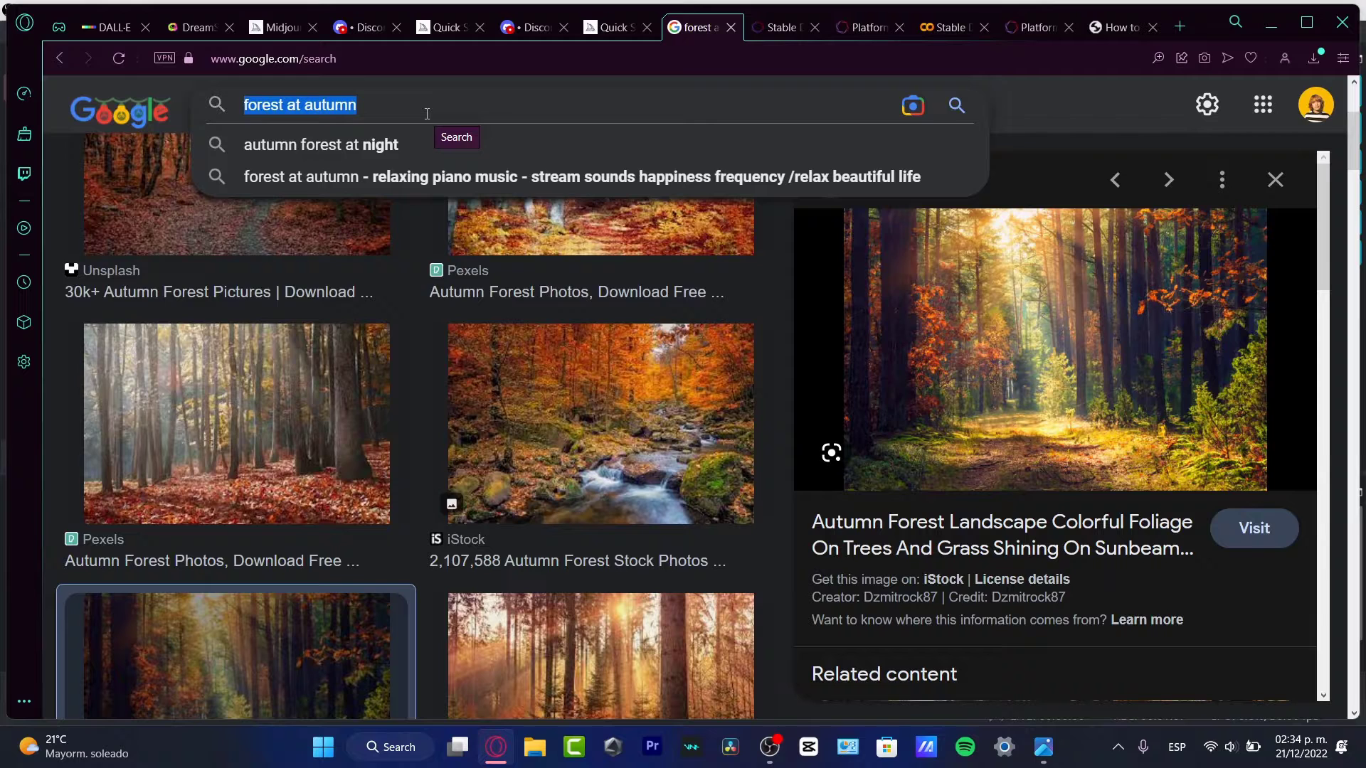
{"action": "type", "text": "redhead"}
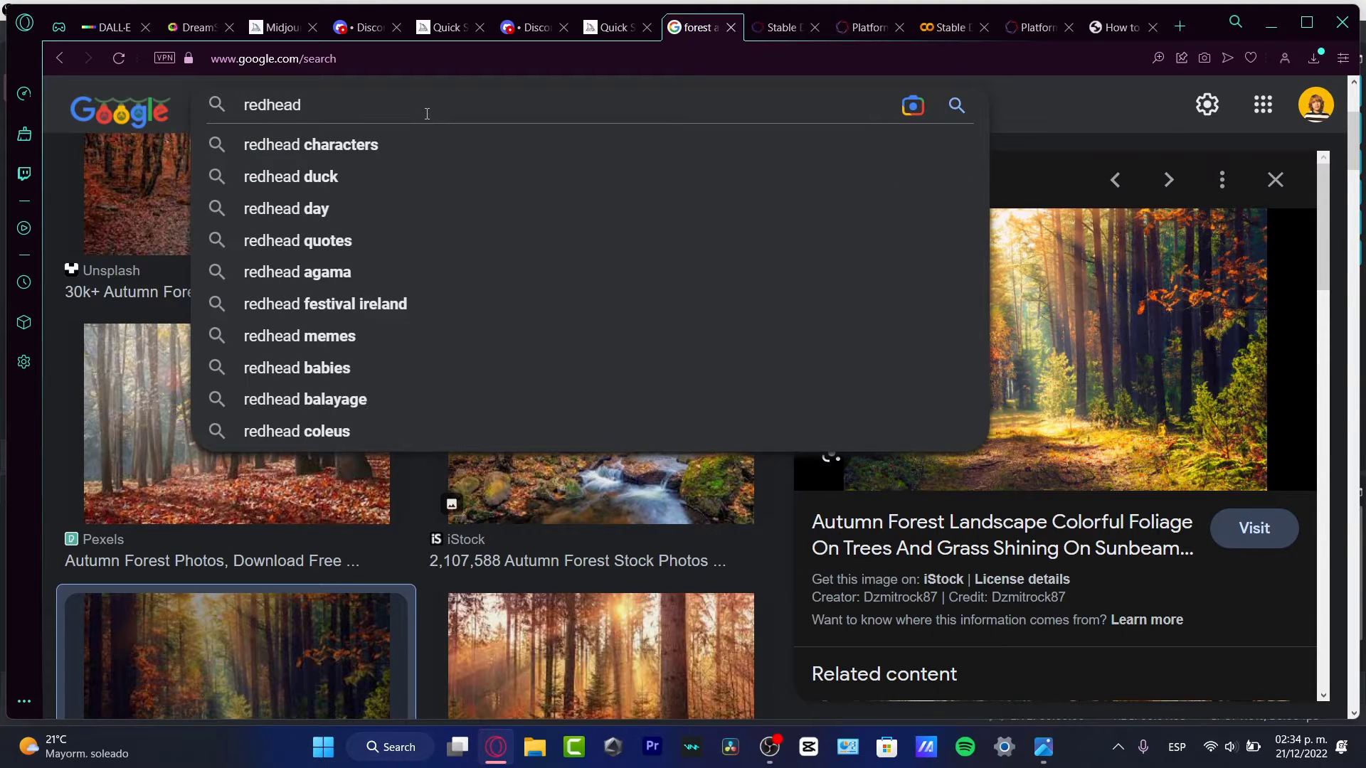
{"action": "type", "text": " anime girl walking"}
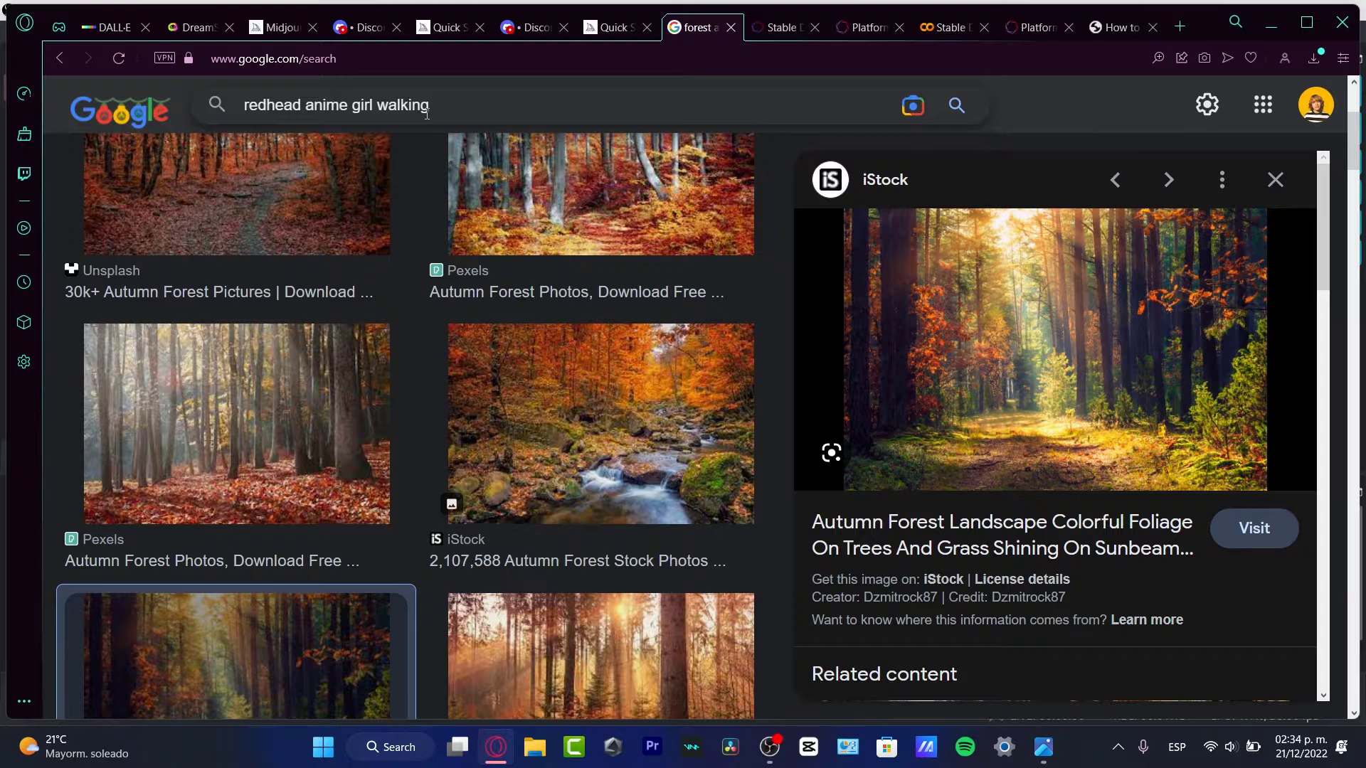
{"action": "key", "text": "Return"}
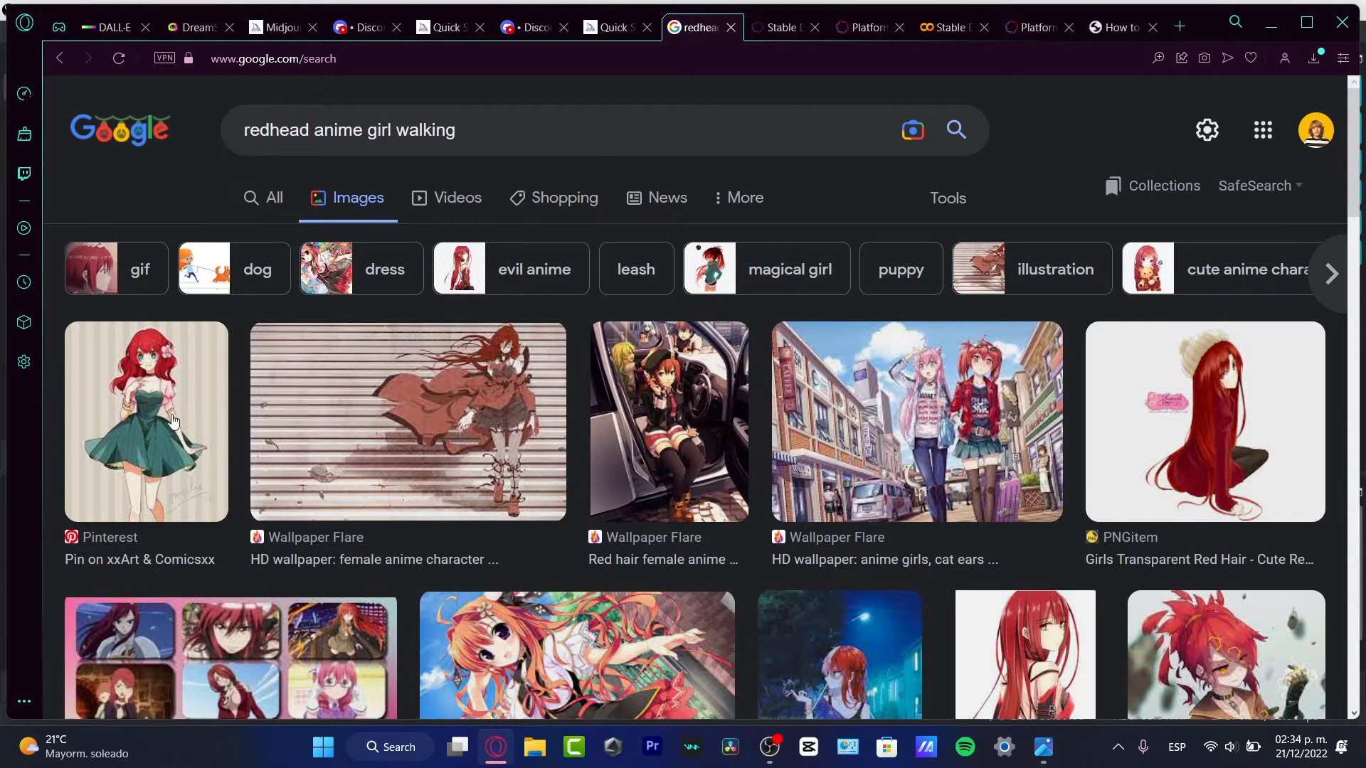
- Save the red-haired girl in overalls image to Downloads
{"action": "left_click", "coordinate": [146, 420]}
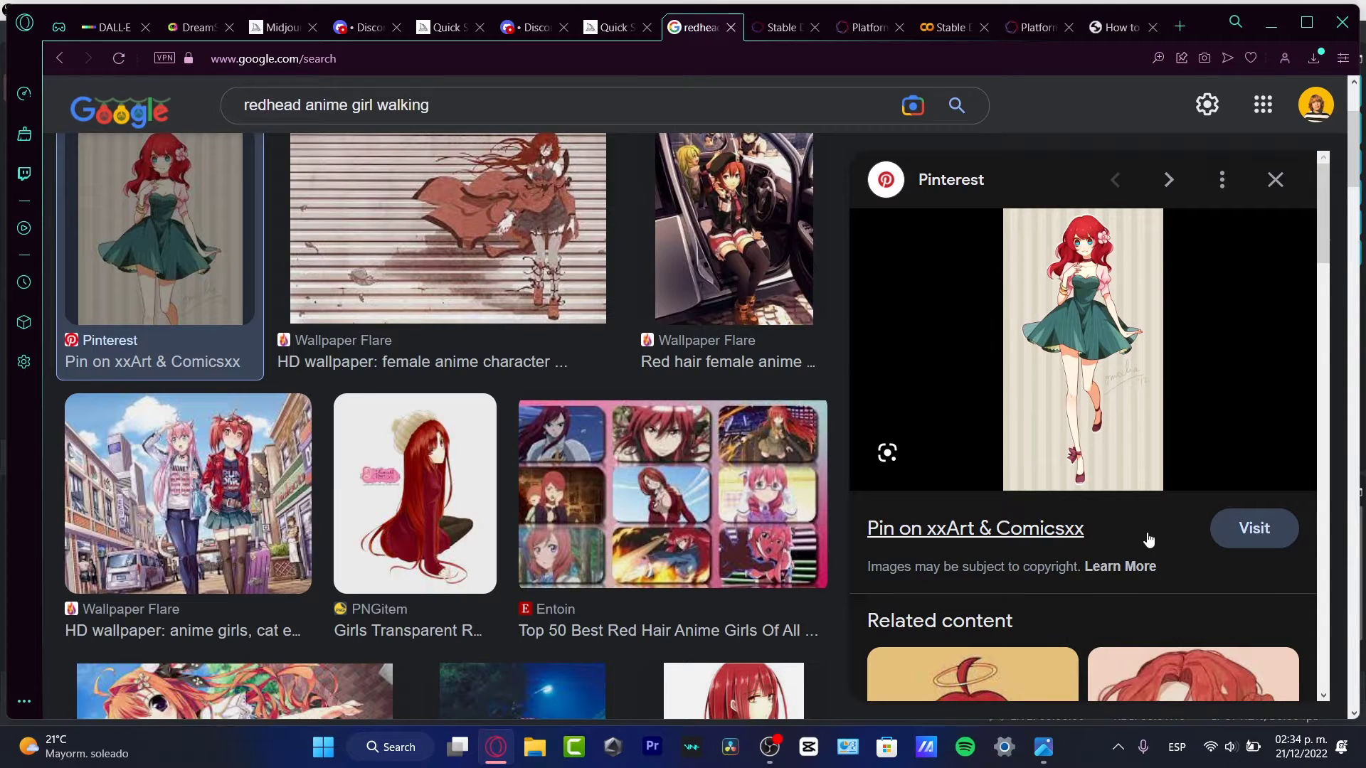
{"action": "scroll", "coordinate": [1132, 569], "scroll_direction": "down", "scroll_amount": 3}
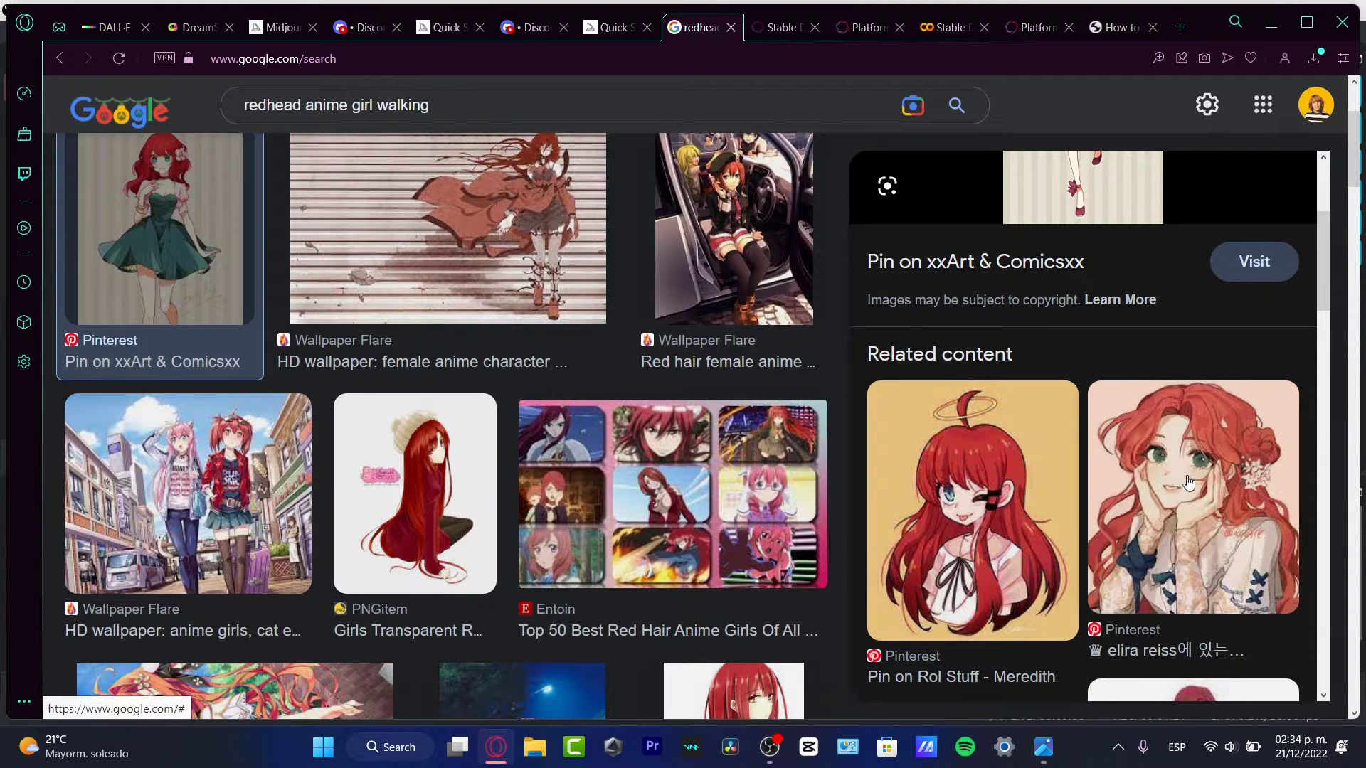
{"action": "scroll", "coordinate": [1195, 486], "scroll_direction": "down", "scroll_amount": 3}
{"action": "left_click", "coordinate": [1201, 518]}
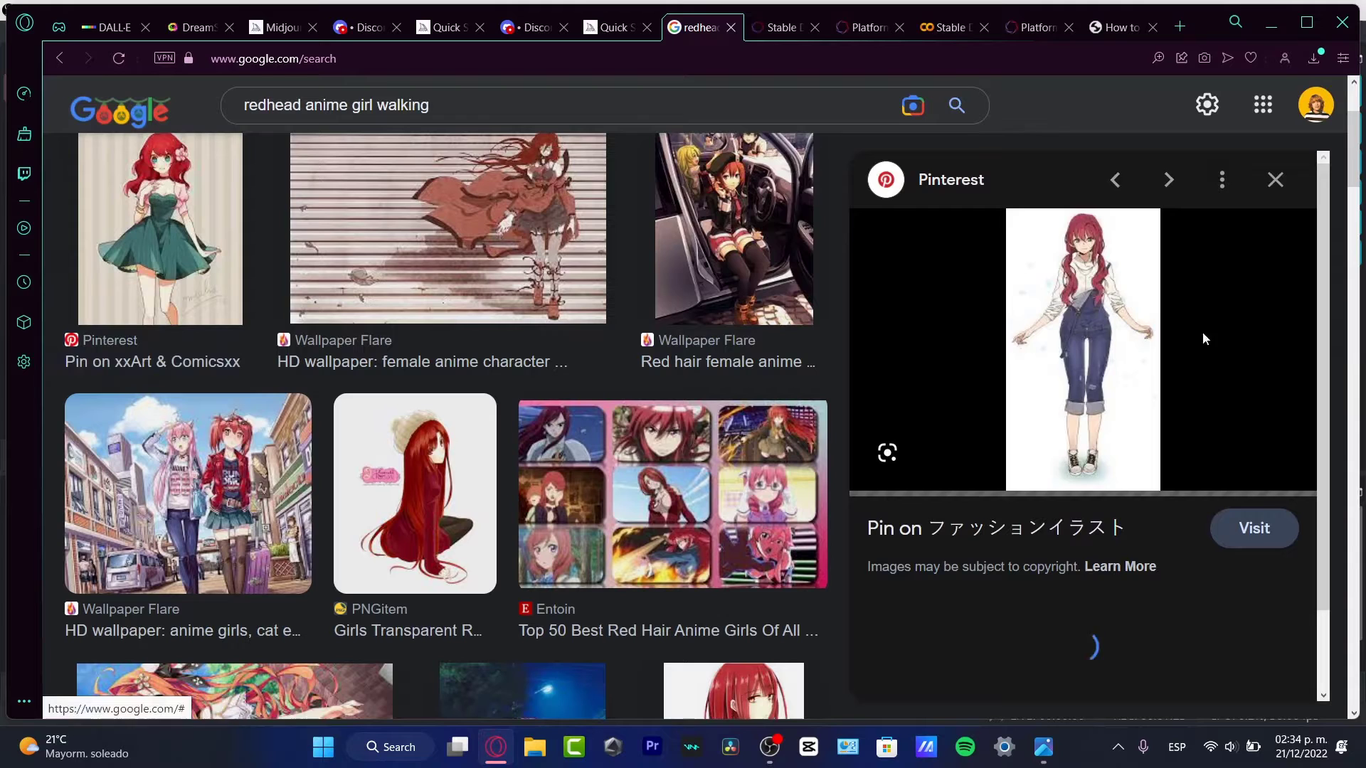
{"action": "scroll", "coordinate": [1189, 427], "scroll_direction": "down", "scroll_amount": 3}
{"action": "scroll", "coordinate": [1250, 523], "scroll_direction": "up", "scroll_amount": 3}
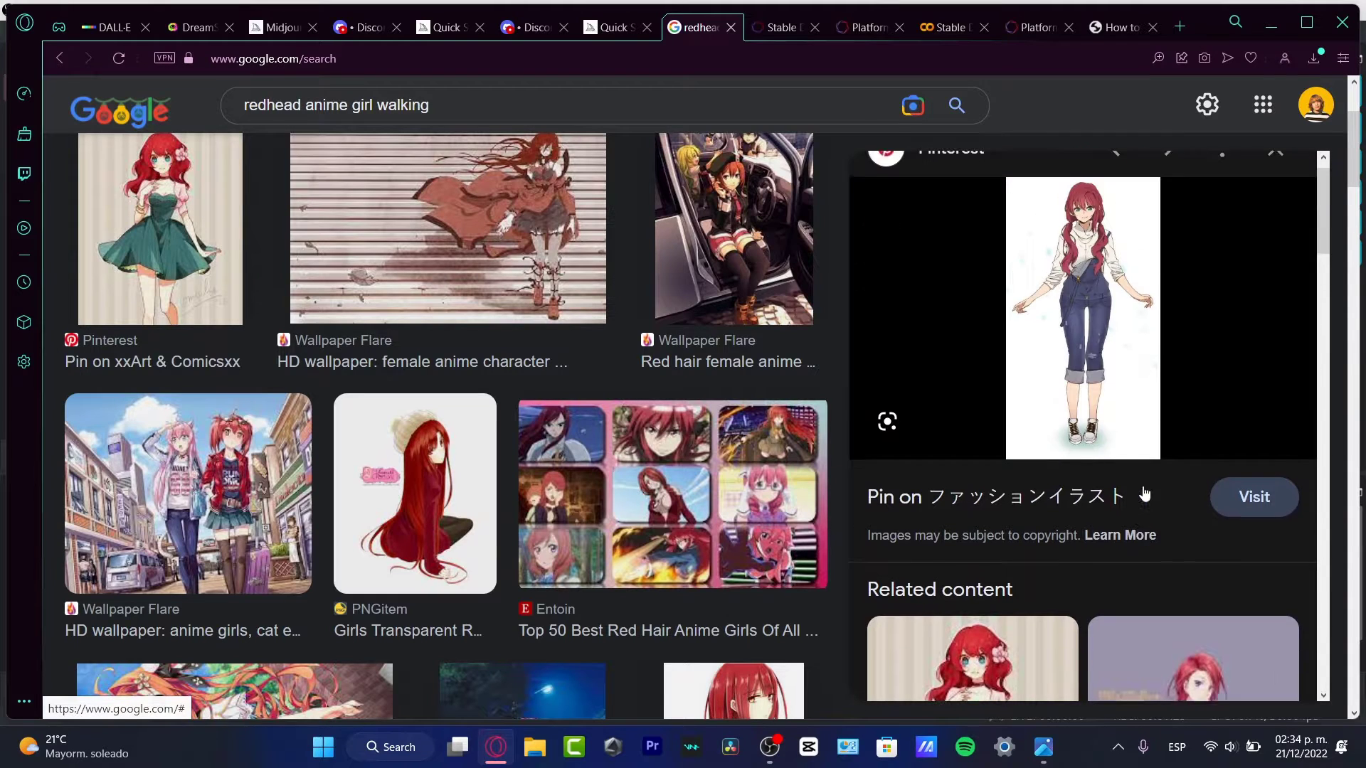
{"action": "right_click", "coordinate": [1100, 285]}
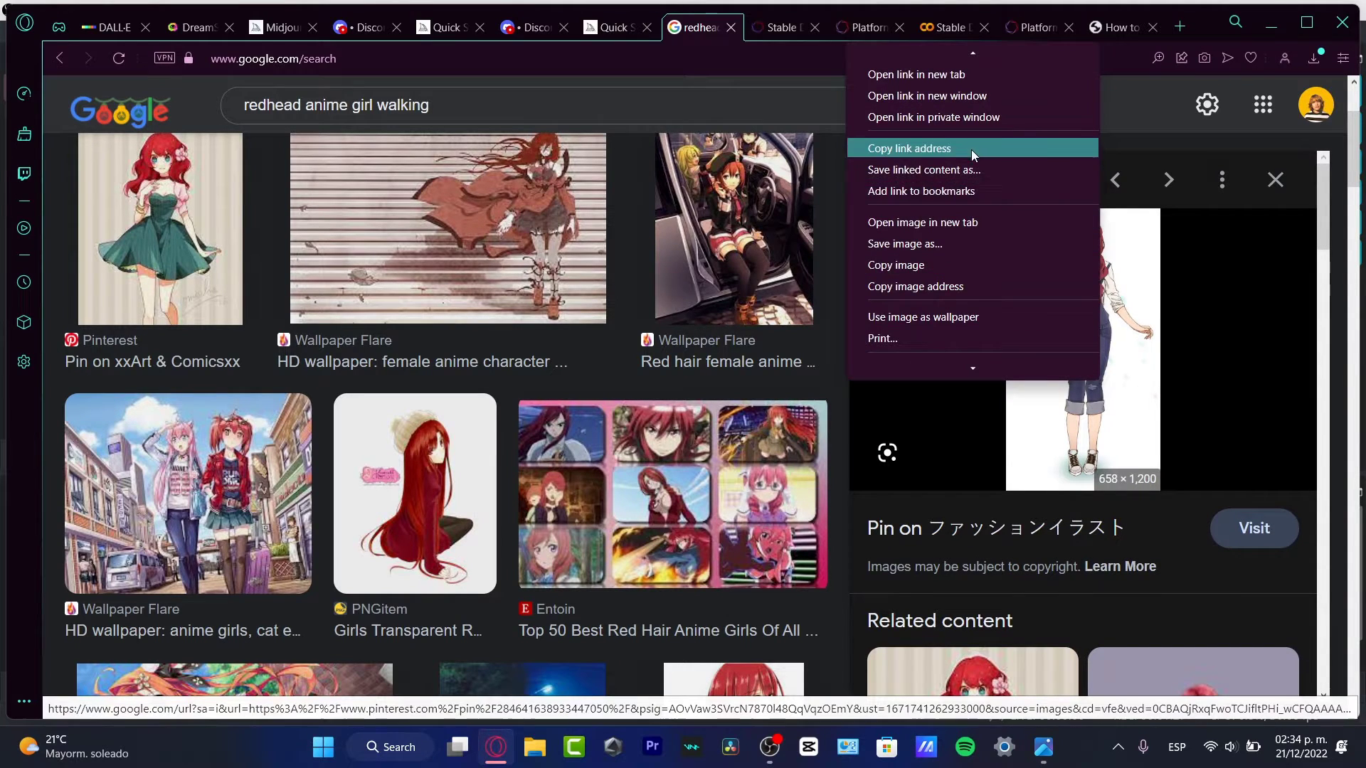
{"action": "left_click", "coordinate": [969, 243]}
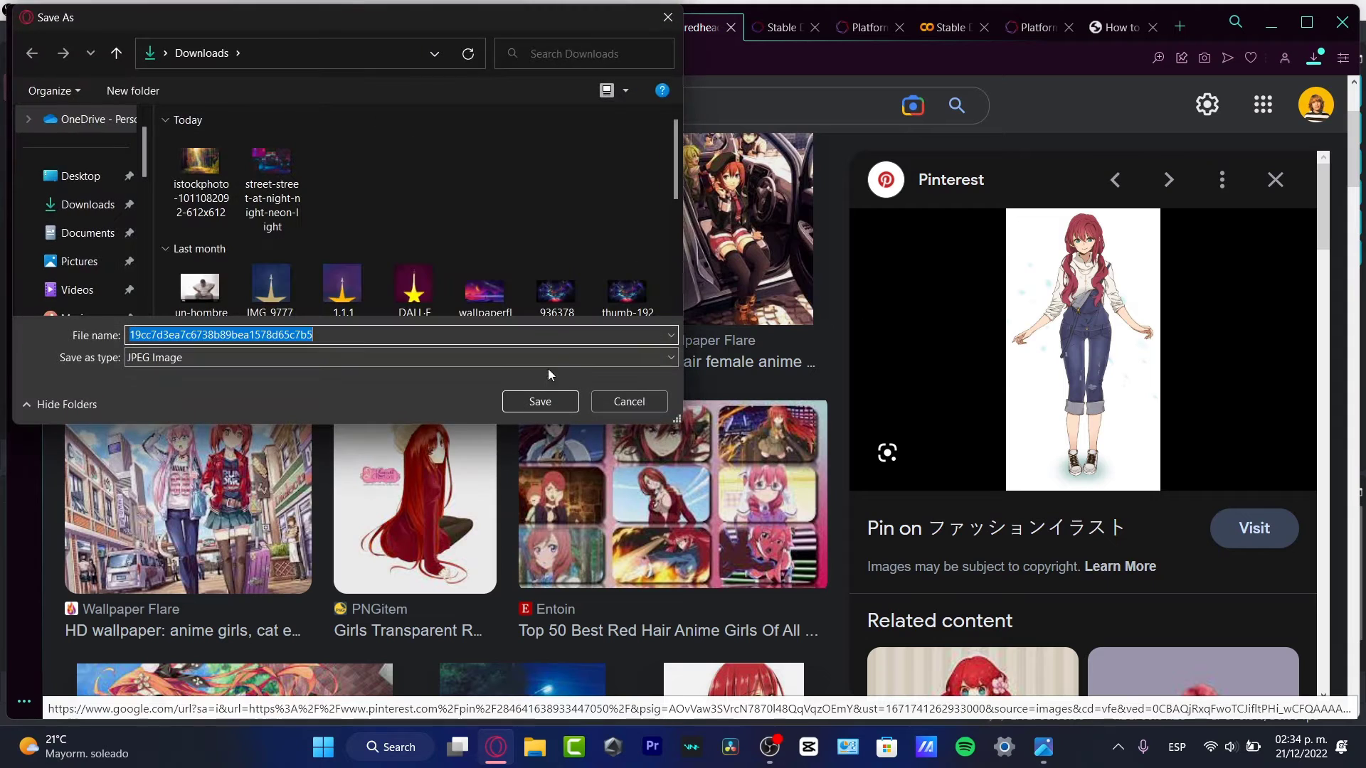
{"action": "left_click", "coordinate": [540, 402]}
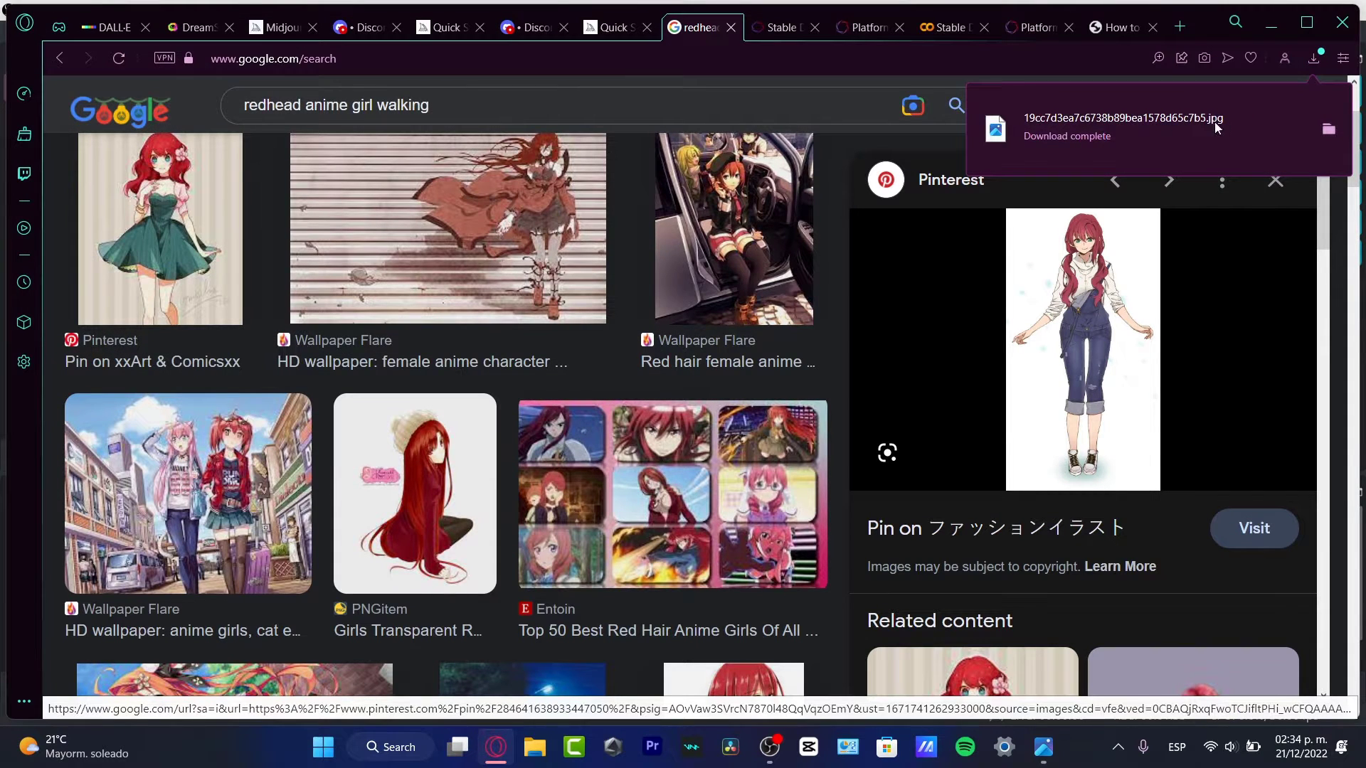
- Save the red-haired girl in black jacket image as 93da604e26152e34e88e95eeb522ac55.jpg
{"action": "scroll", "coordinate": [1110, 320], "scroll_direction": "down", "scroll_amount": 7}
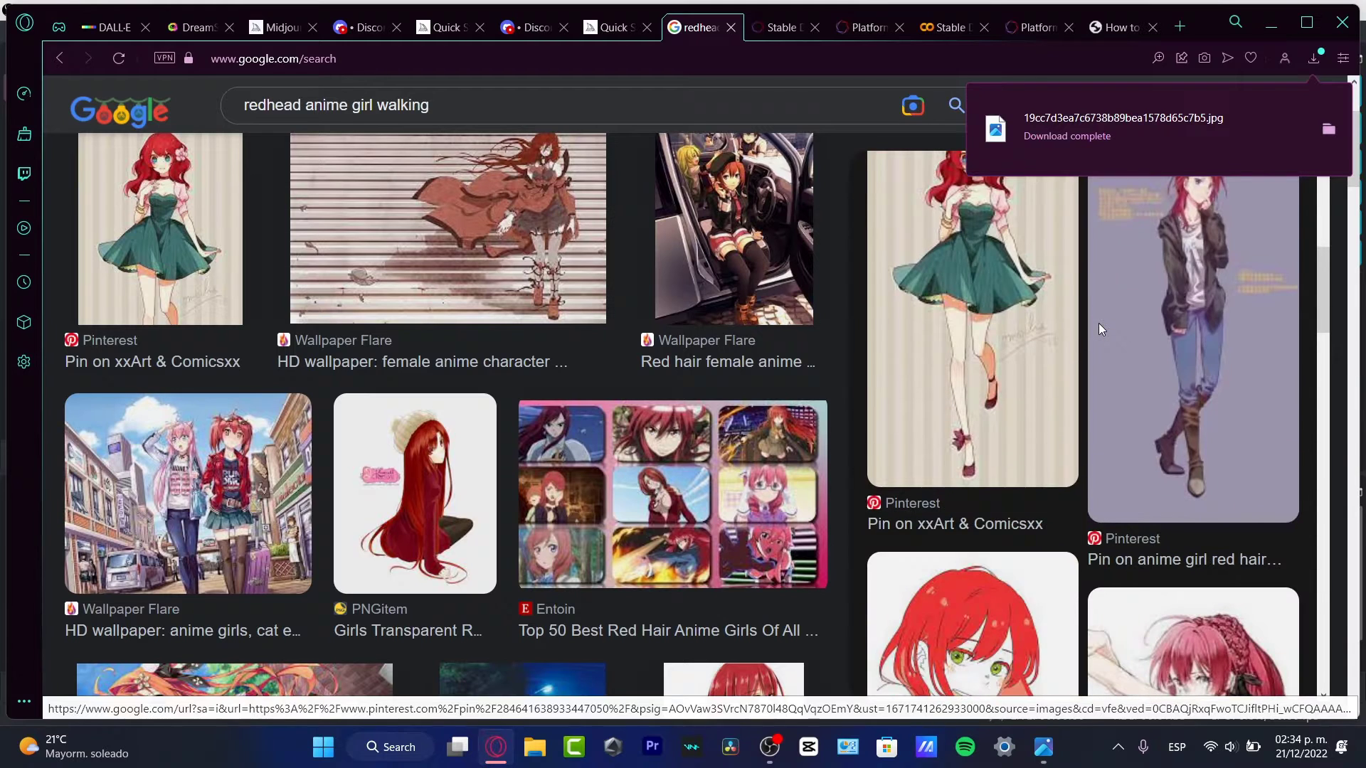
{"action": "scroll", "coordinate": [1099, 329], "scroll_direction": "down", "scroll_amount": 4}
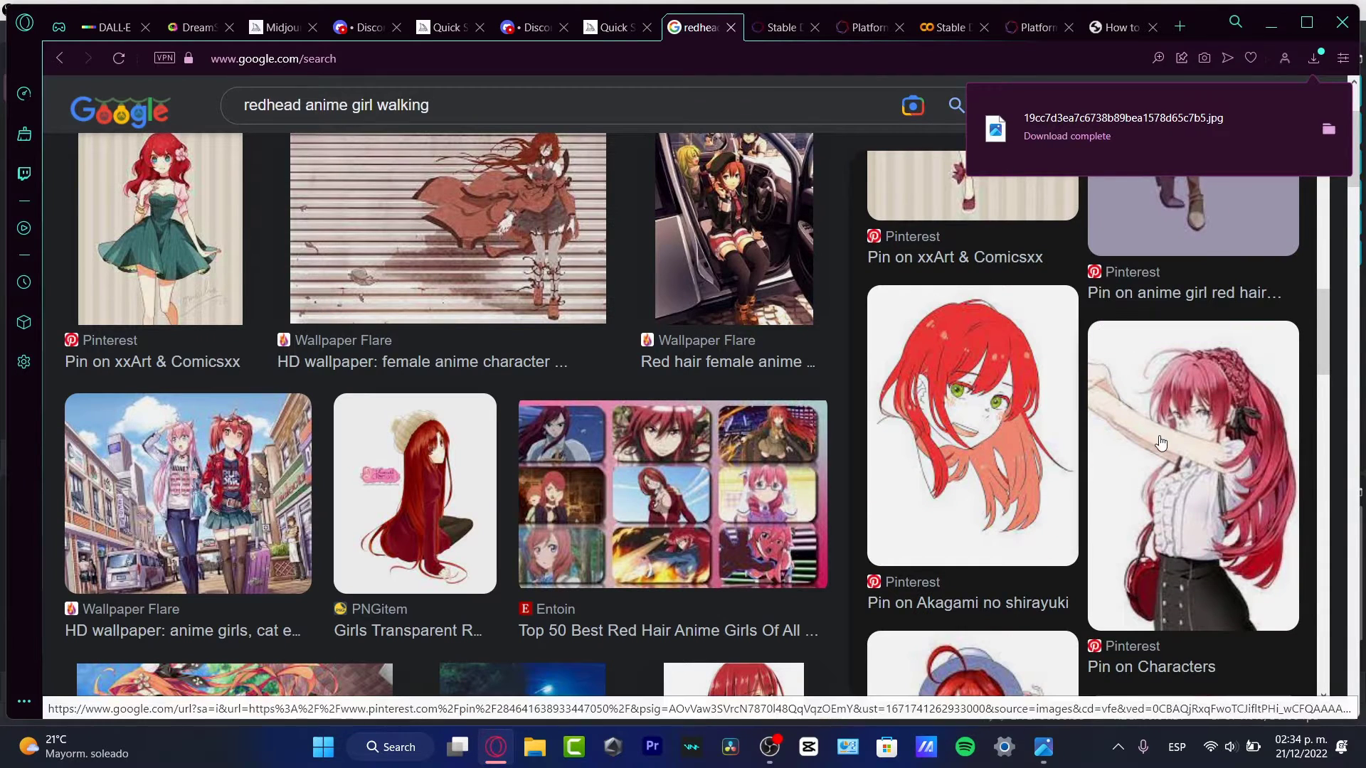
{"action": "left_click", "coordinate": [1161, 443]}
{"action": "scroll", "coordinate": [1082, 369], "scroll_direction": "down", "scroll_amount": 4}
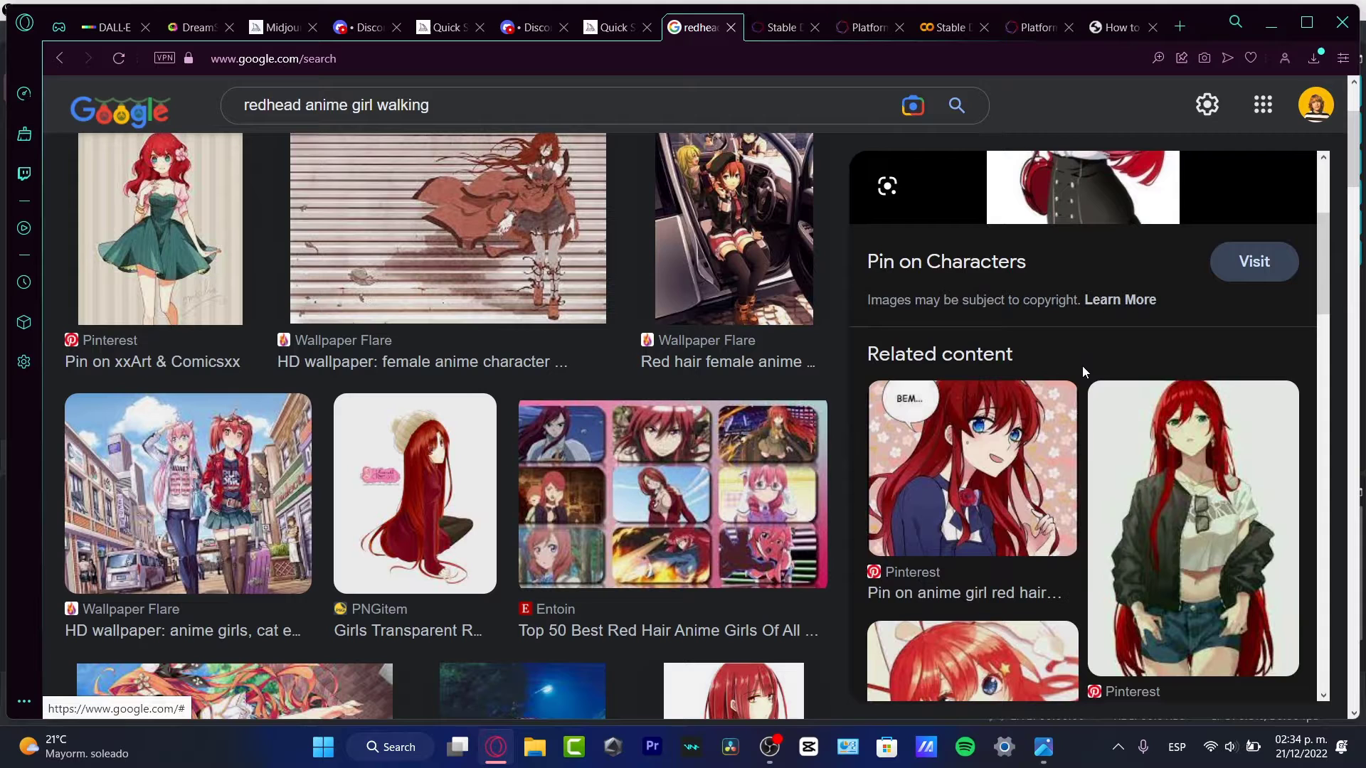
{"action": "left_click", "coordinate": [1192, 460]}
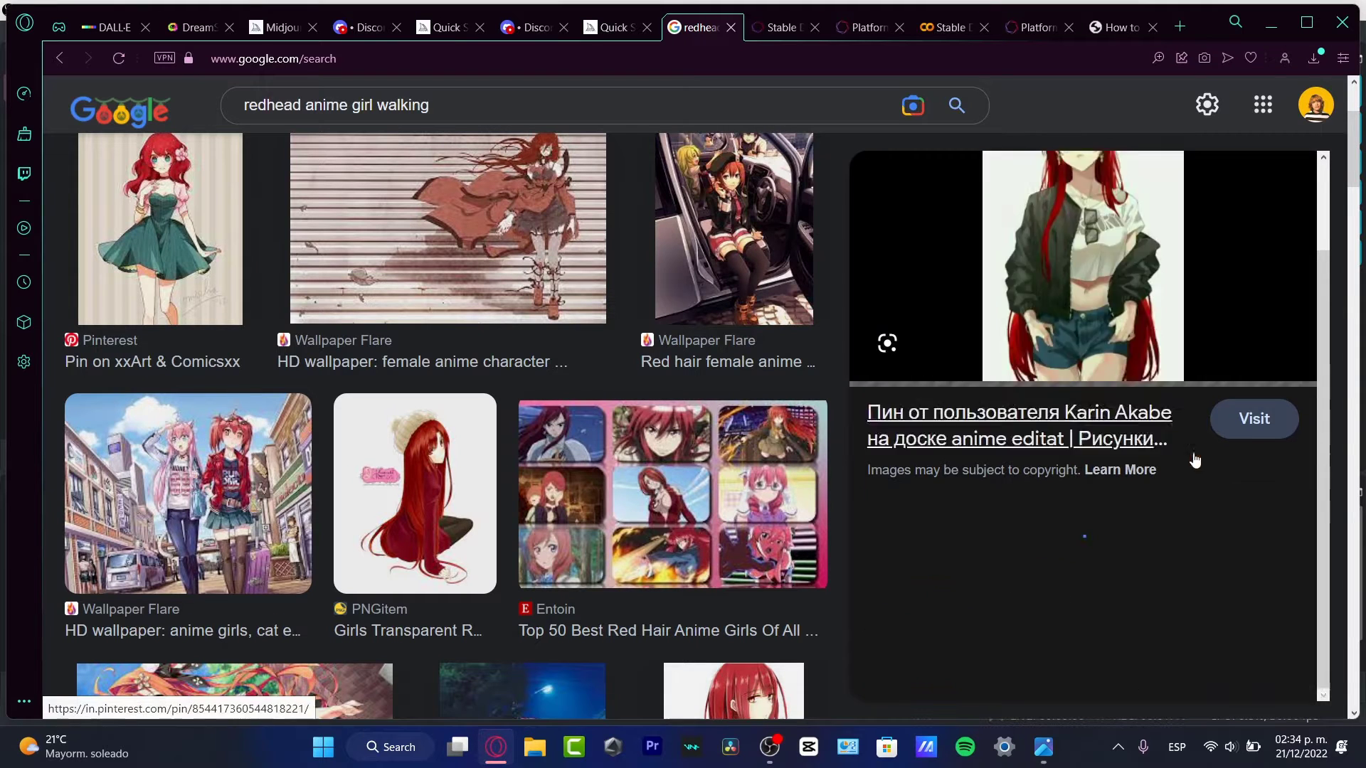
{"action": "right_click", "coordinate": [1088, 372]}
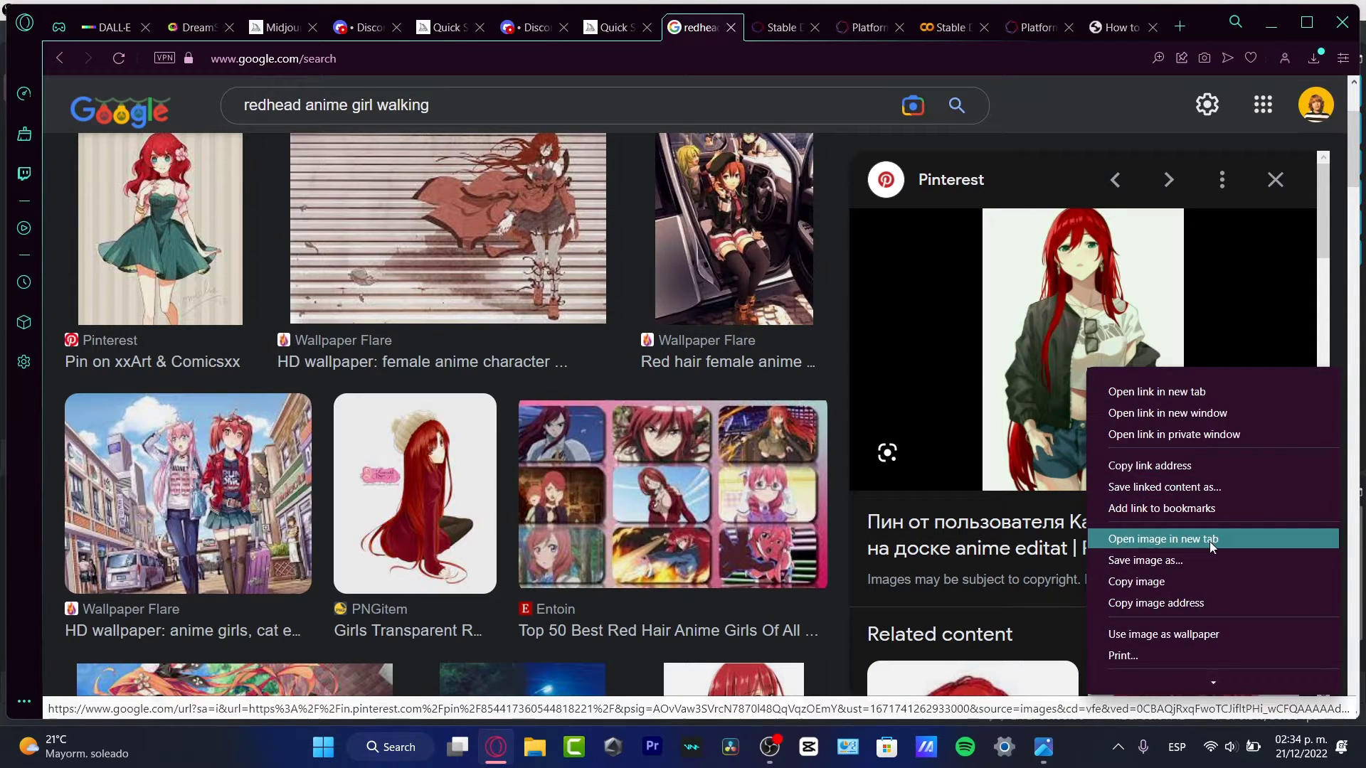
{"action": "left_click", "coordinate": [1212, 561]}
{"action": "left_click", "coordinate": [598, 396]}
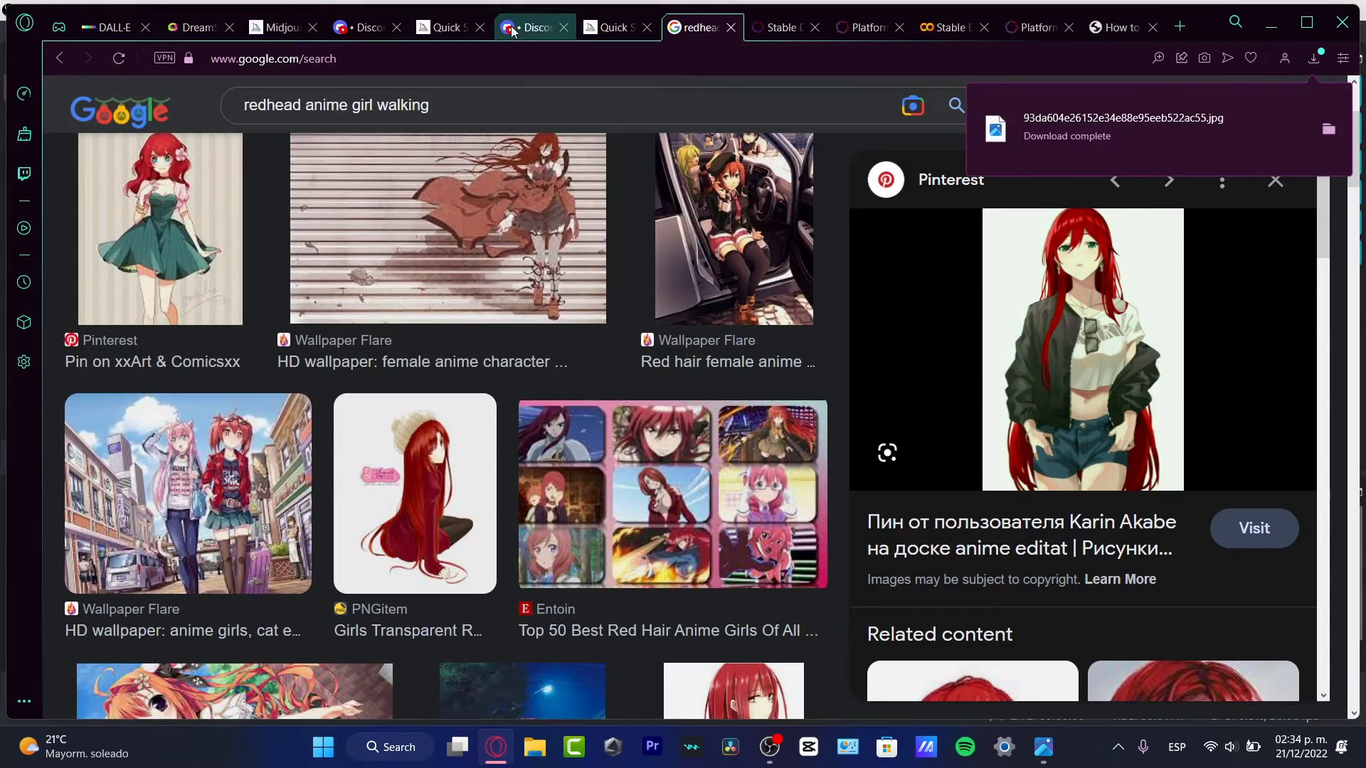
- Show the Midjourney home page and close the Dream tab
{"action": "left_click", "coordinate": [283, 27]}
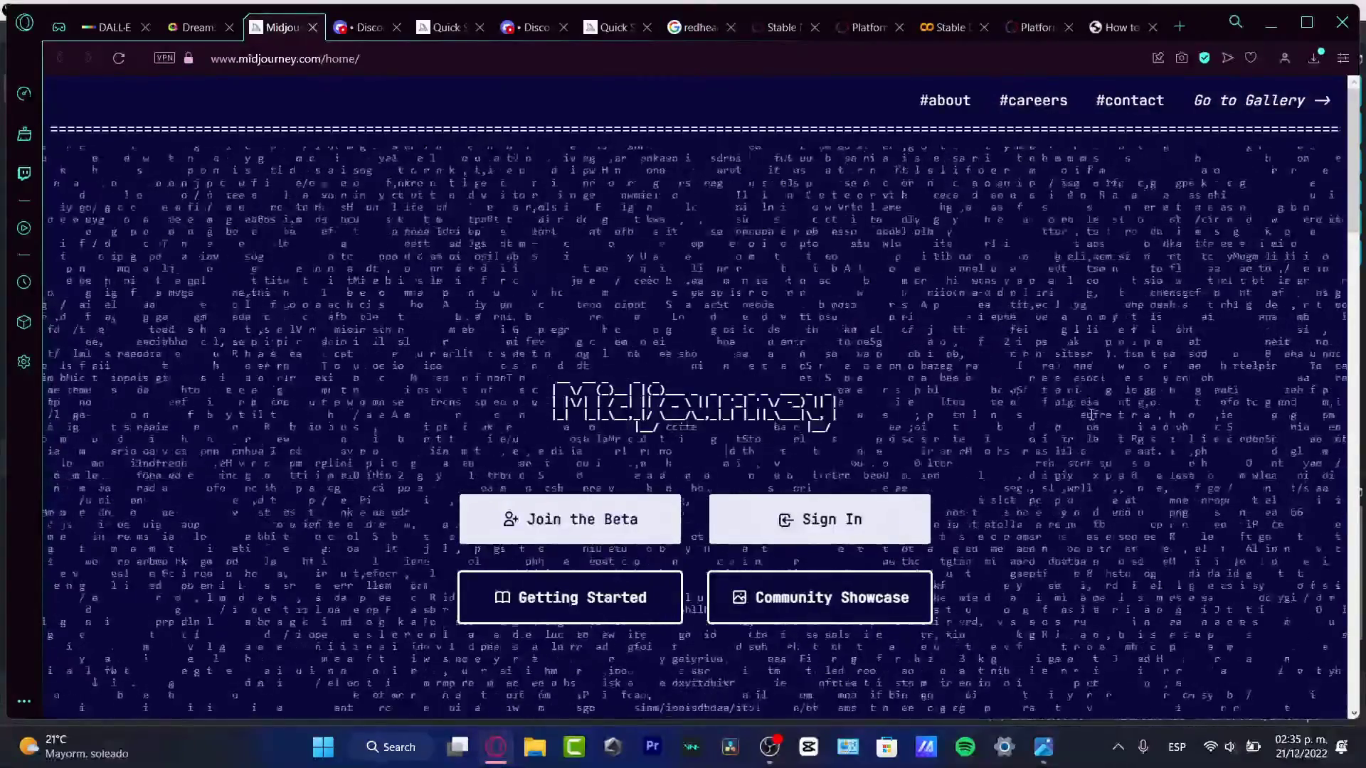
{"action": "left_click", "coordinate": [228, 28]}
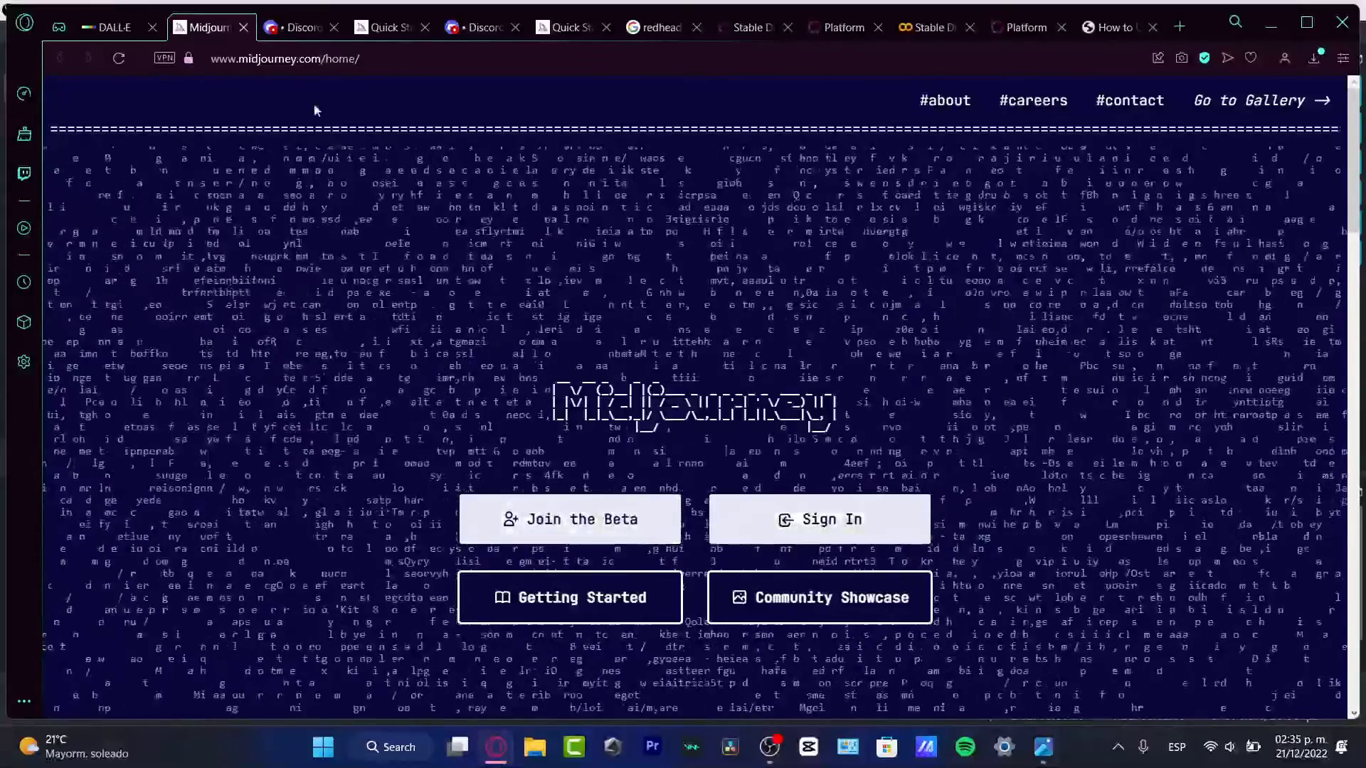
{"action": "left_click", "coordinate": [312, 33]}
{"action": "left_click", "coordinate": [74, 117]}
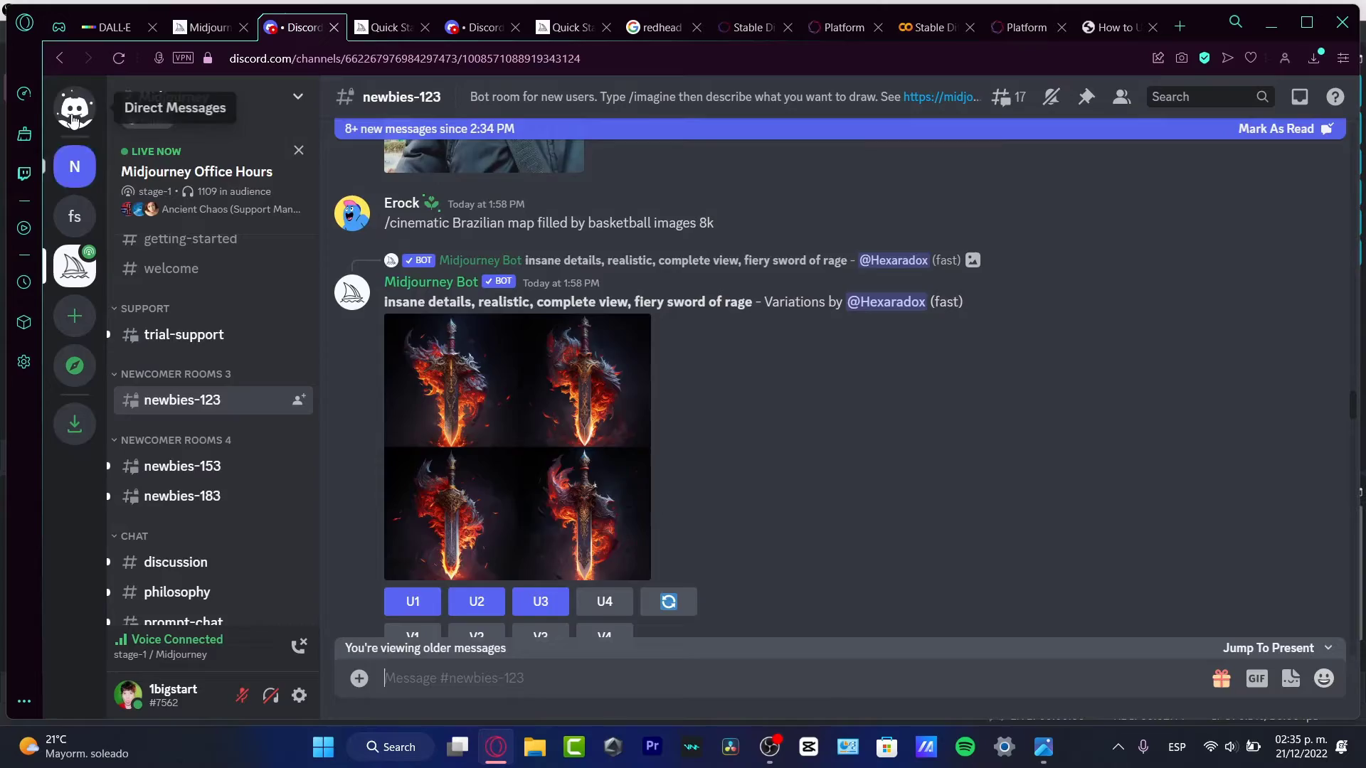
{"action": "left_click", "coordinate": [217, 27]}
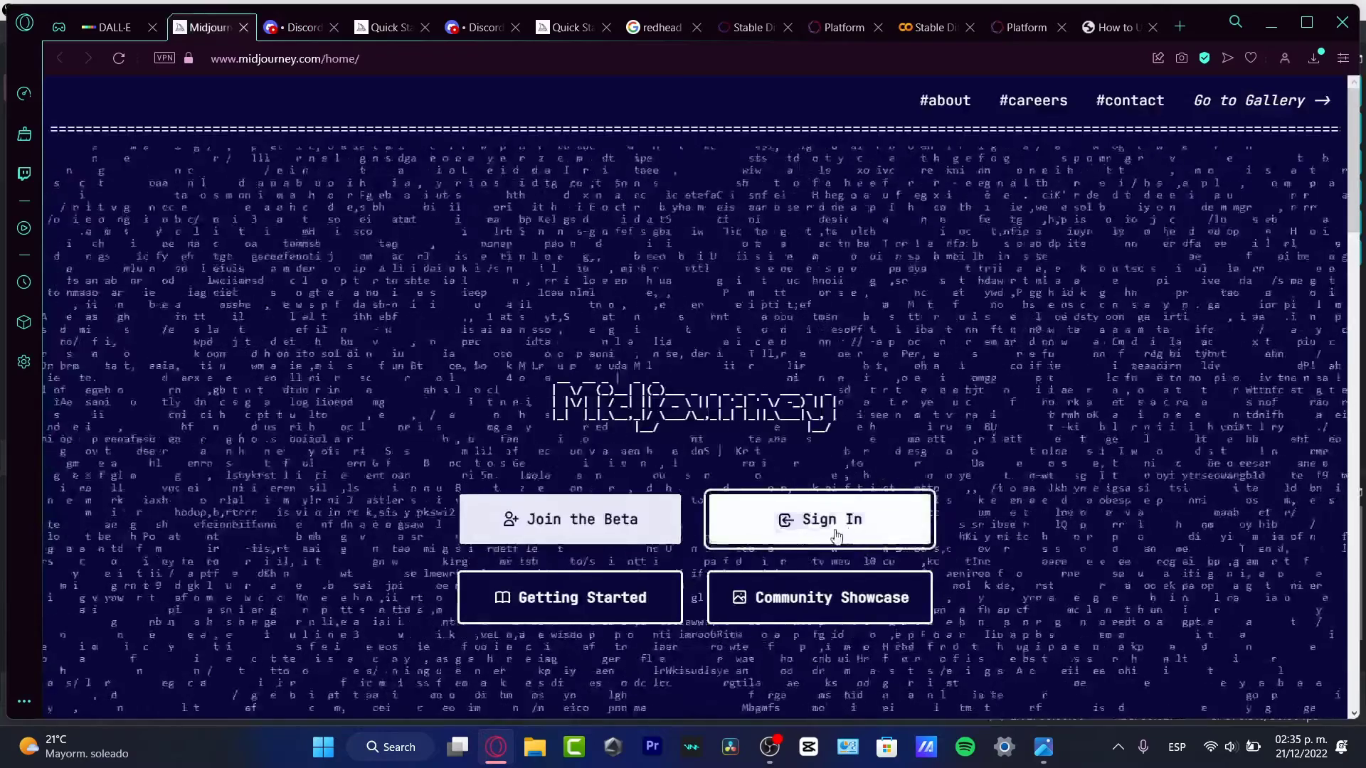
- Join the Midjourney beta and open the Midjourney server's trial-support channel in Discord
{"action": "left_click", "coordinate": [612, 527]}
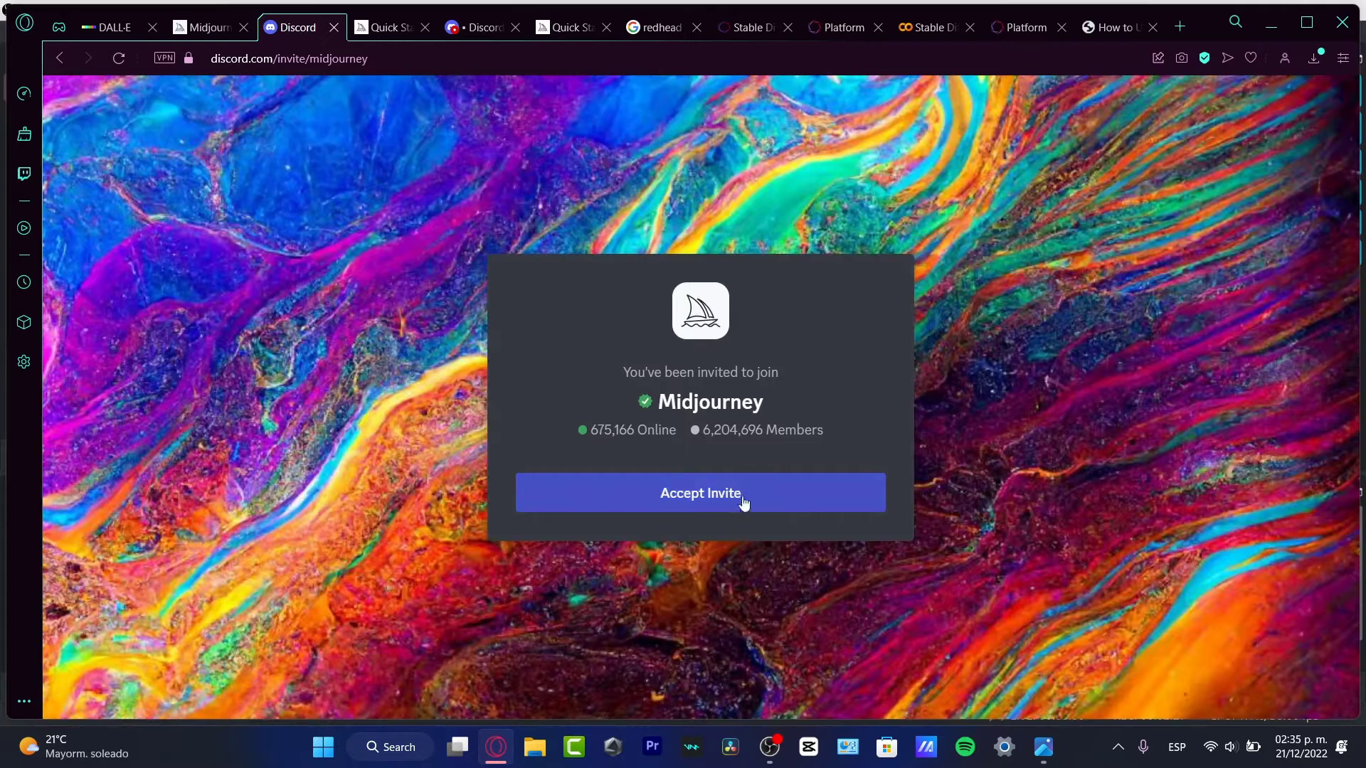
{"action": "left_click", "coordinate": [481, 30]}
{"action": "left_click", "coordinate": [376, 356]}
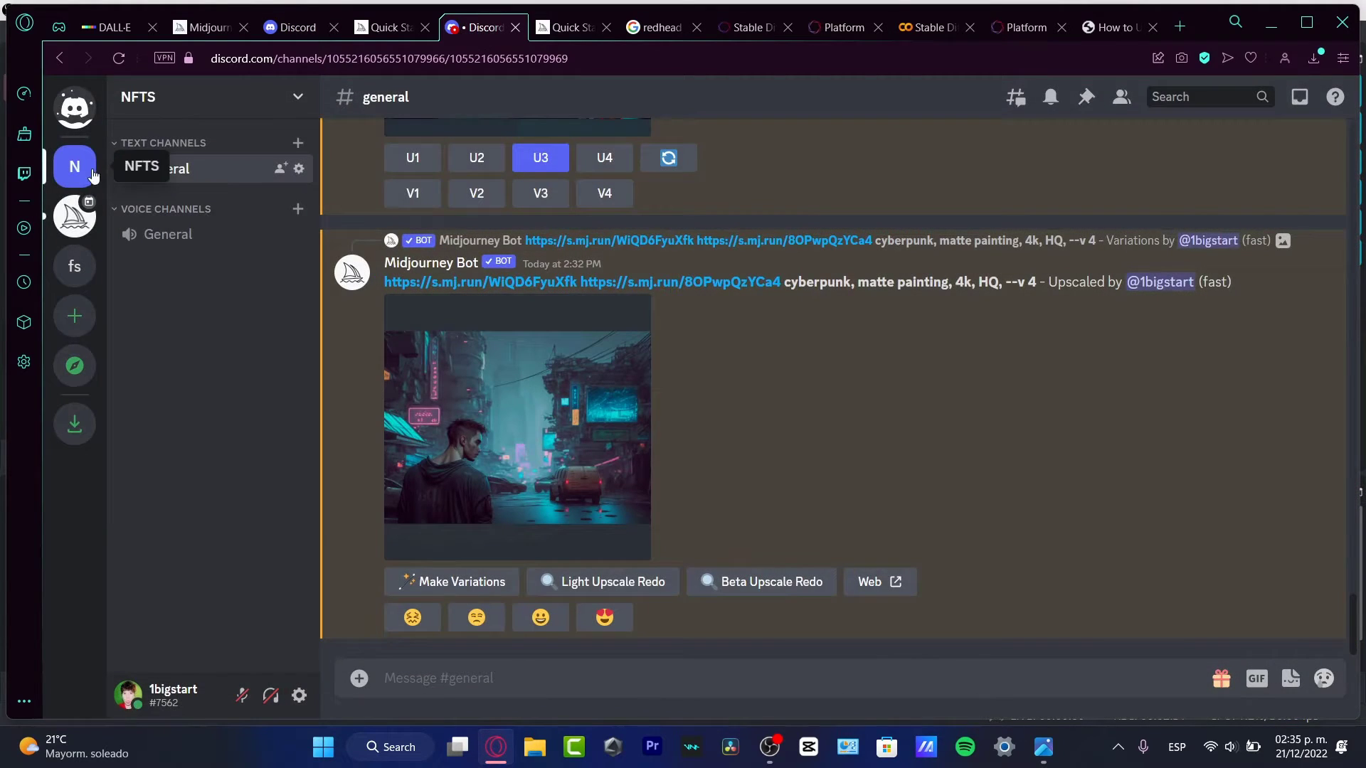
{"action": "left_click", "coordinate": [73, 227]}
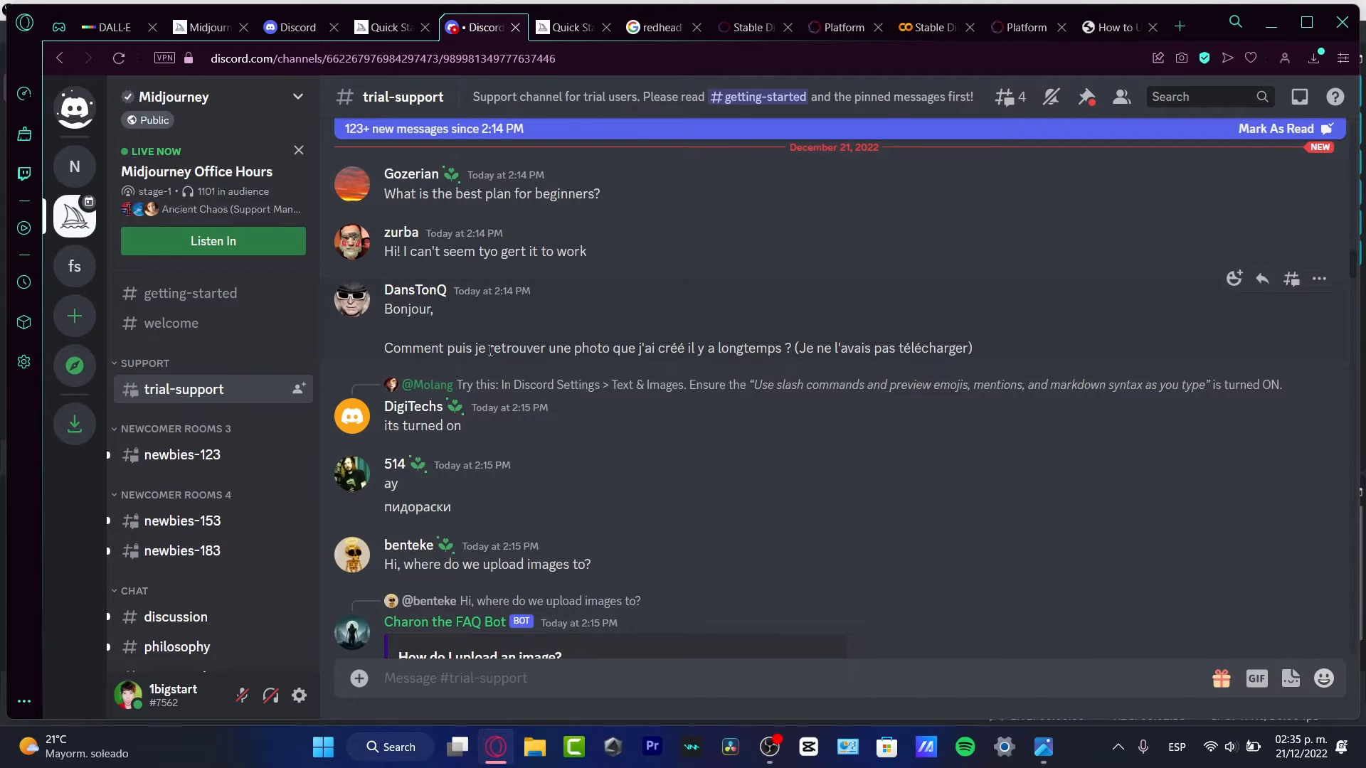
- Open the newbies-153 channel from the Midjourney channel list, passing through newbies-123
{"action": "scroll", "coordinate": [920, 401], "scroll_direction": "down", "scroll_amount": 20}
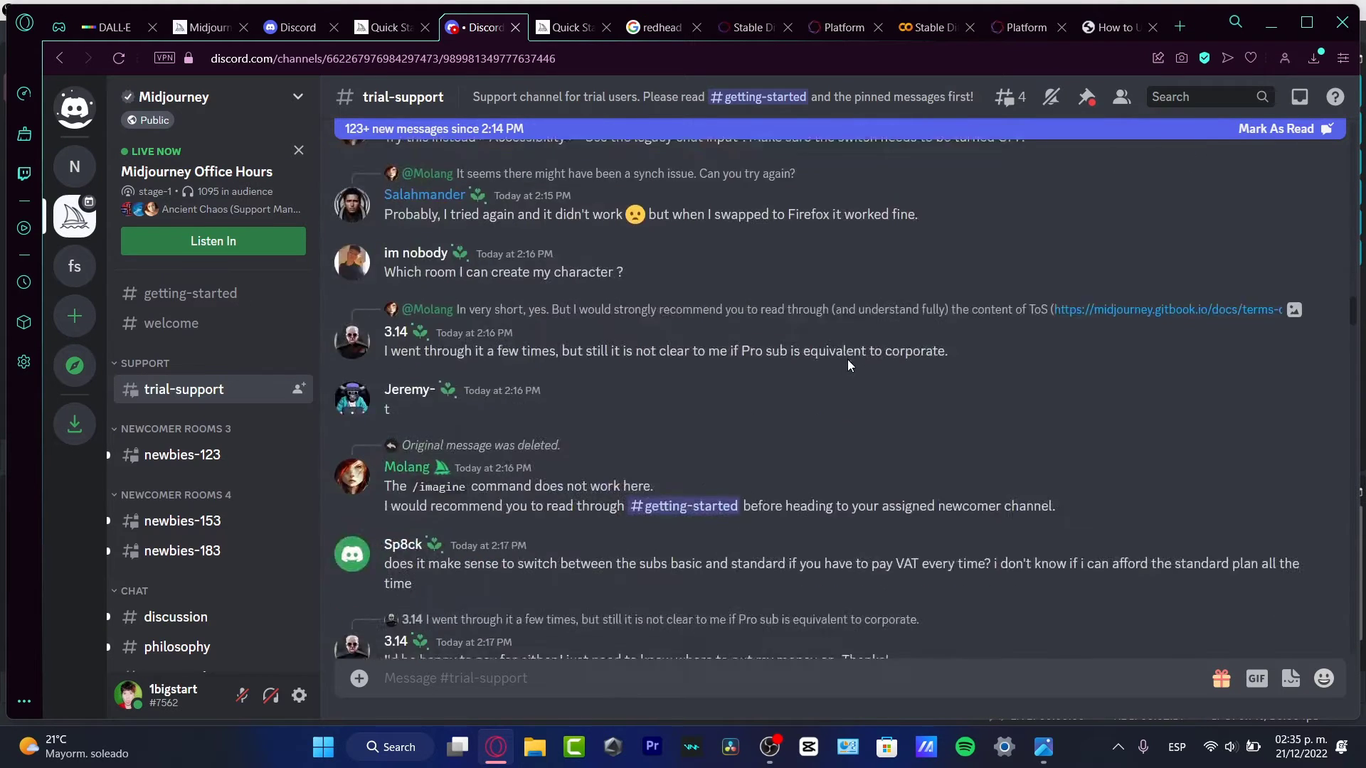
{"action": "left_click", "coordinate": [216, 454]}
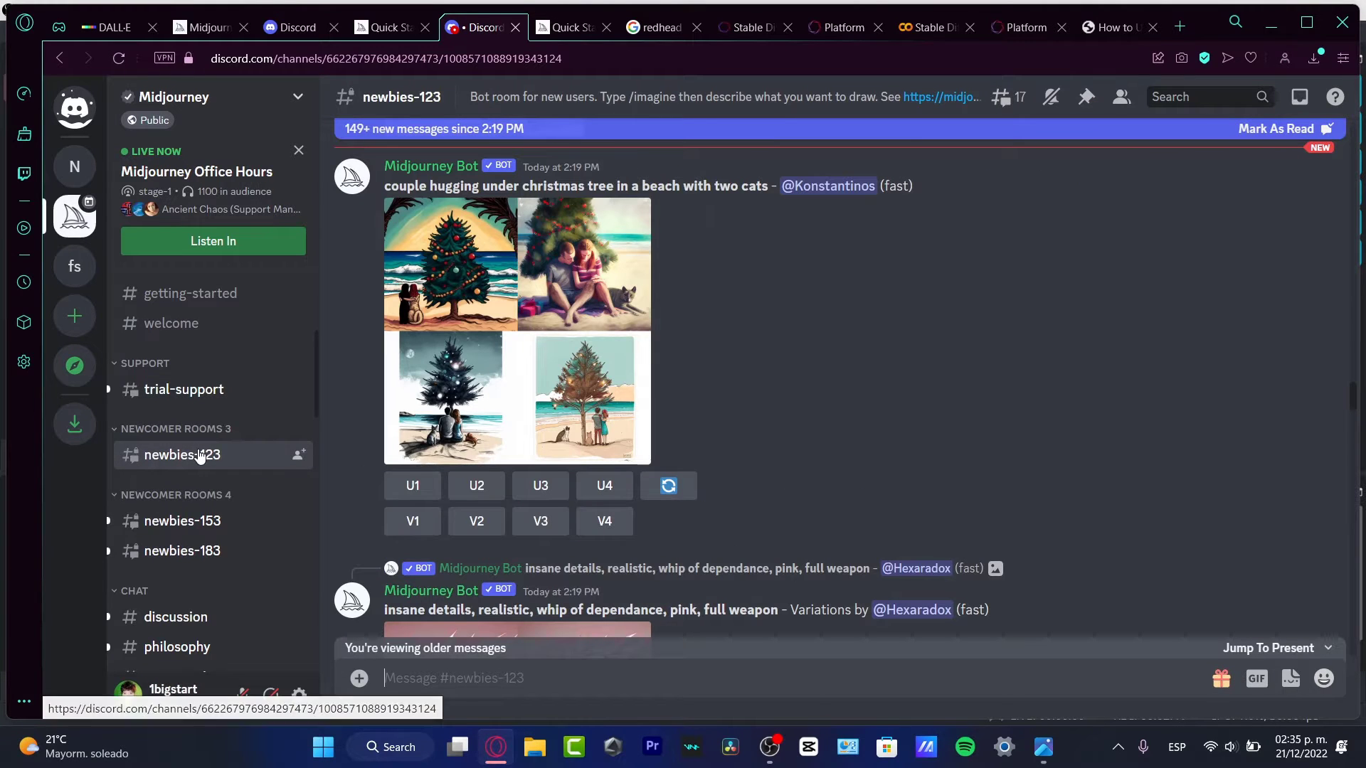
{"action": "mouse_move", "coordinate": [200, 456]}
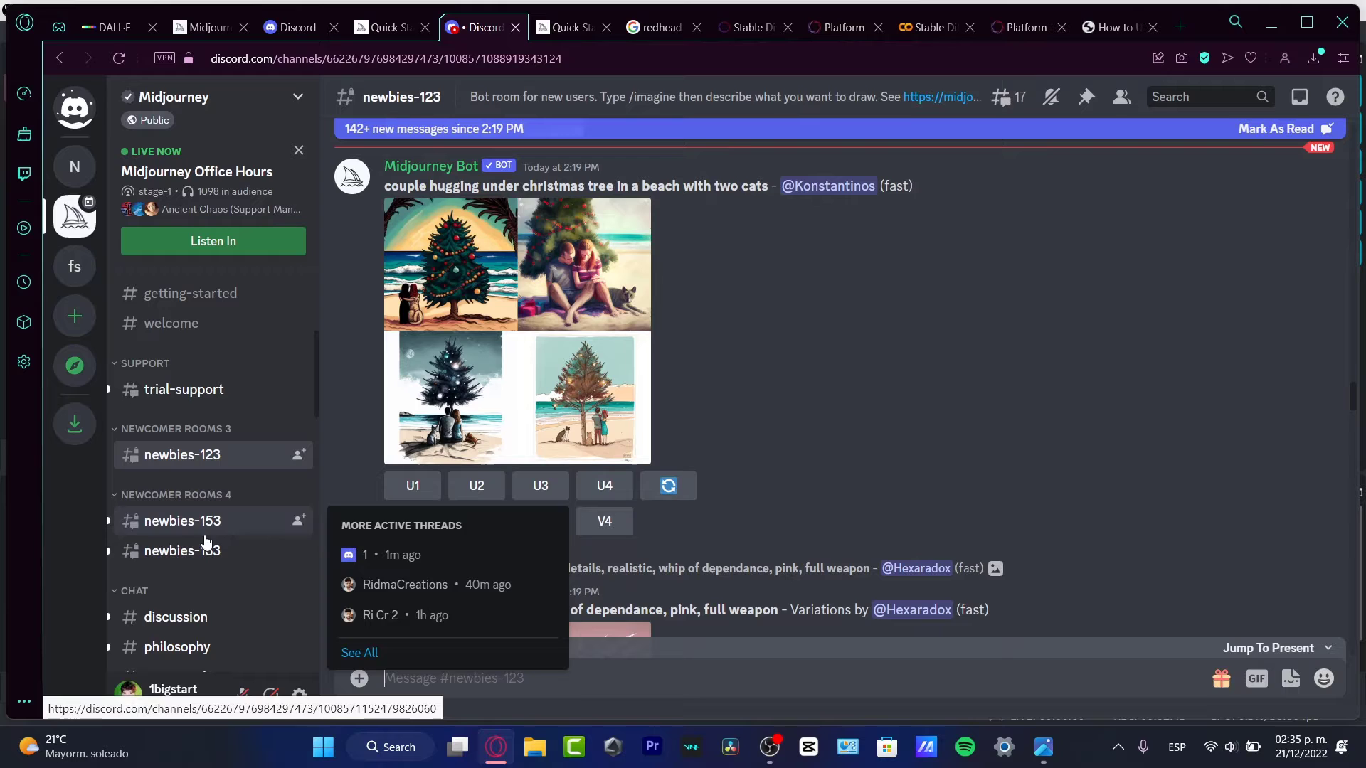
{"action": "mouse_move", "coordinate": [206, 551]}
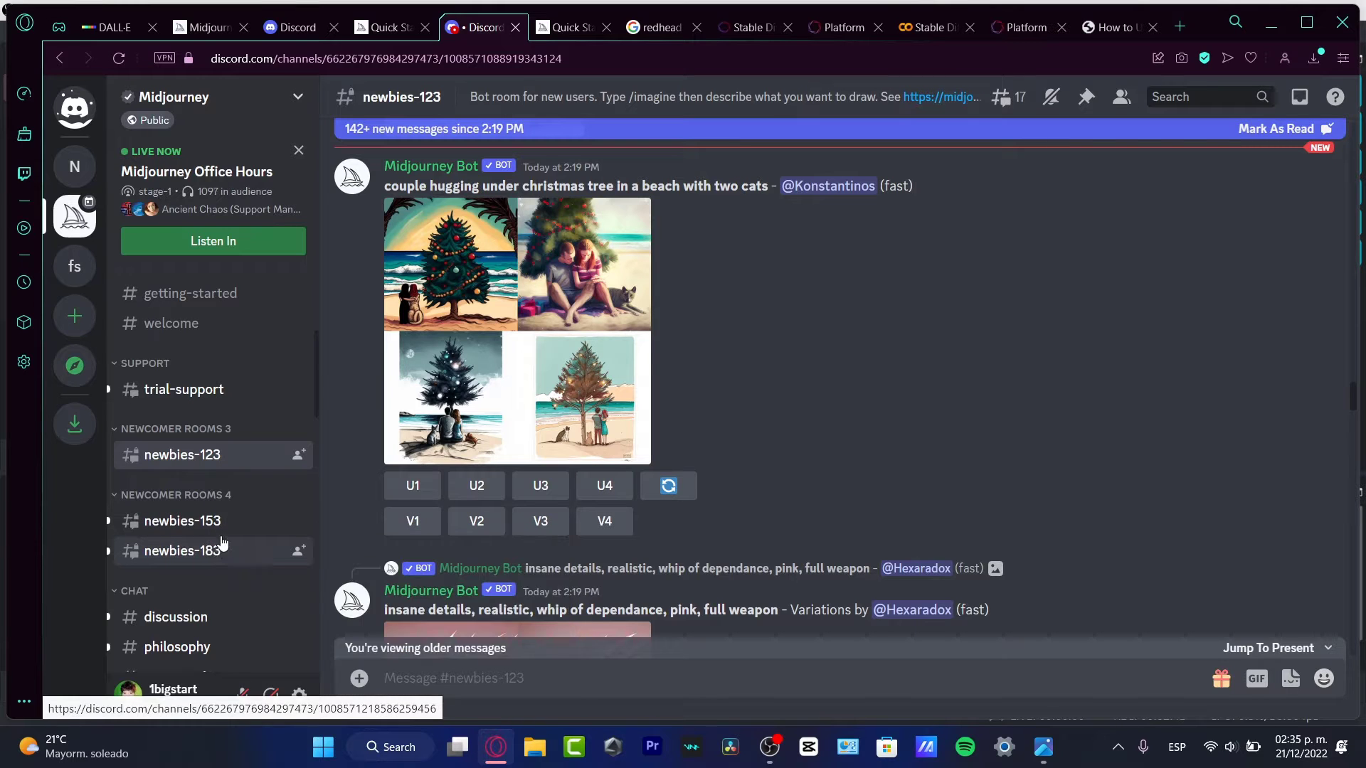
{"action": "left_click", "coordinate": [208, 535]}
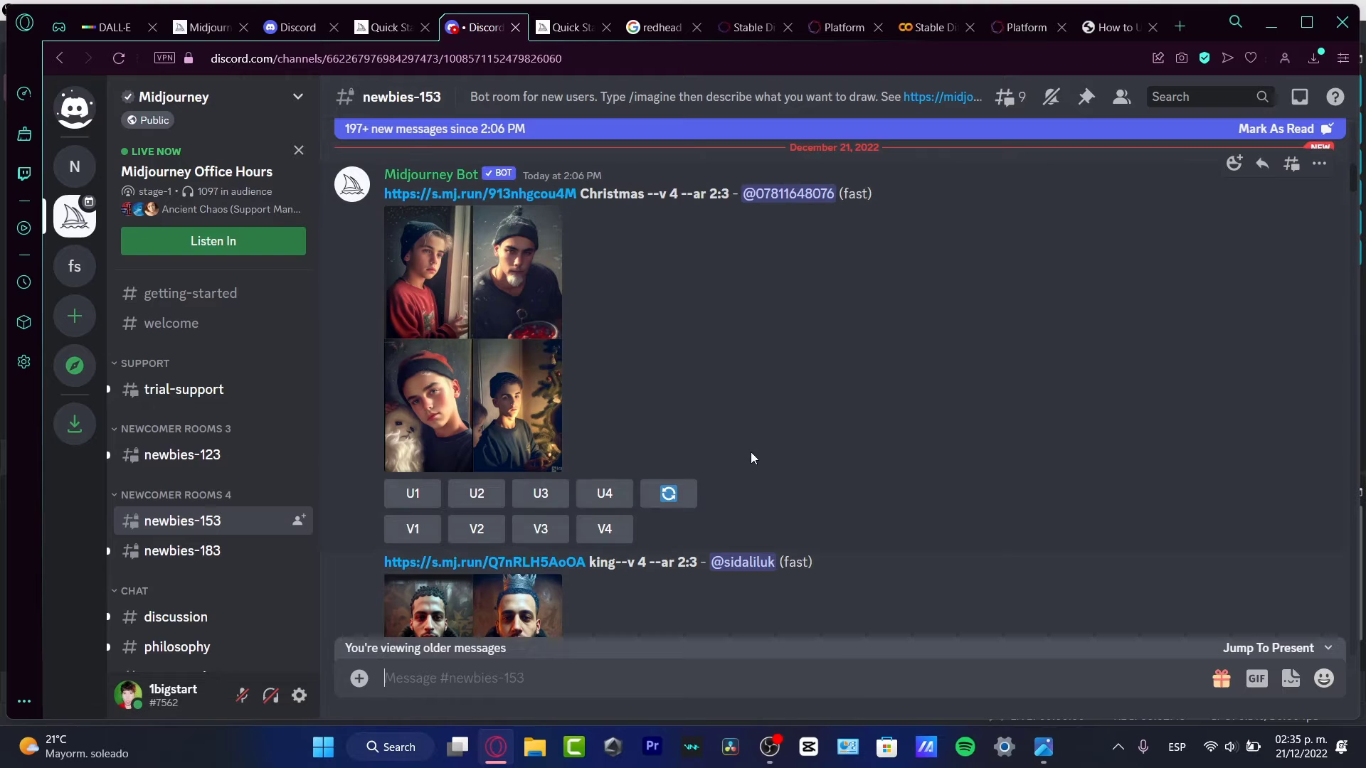
- Scroll through the bot-generated four-image grids posted in newbies-153
{"action": "scroll", "coordinate": [726, 455], "scroll_direction": "down", "scroll_amount": 10}
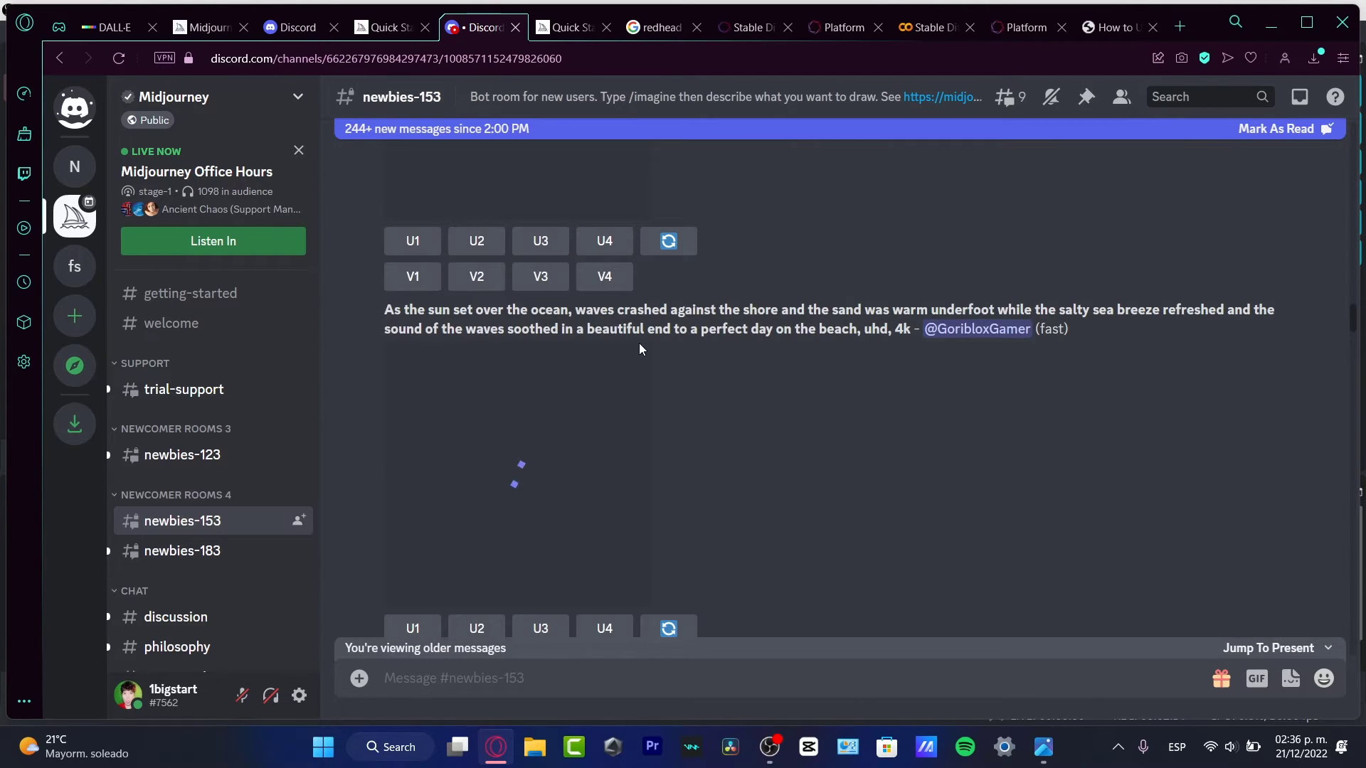
{"action": "scroll", "coordinate": [639, 349], "scroll_direction": "down", "scroll_amount": 5}
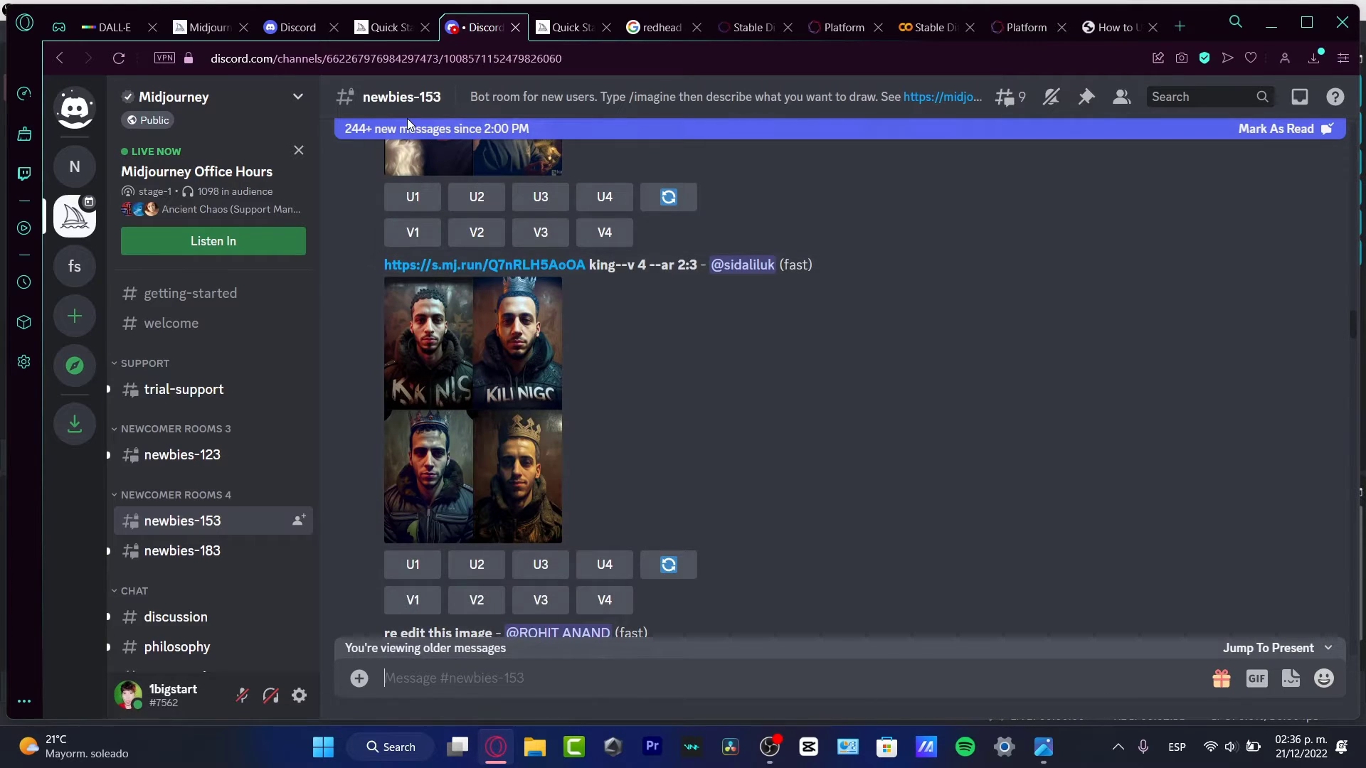
{"action": "scroll", "coordinate": [680, 509], "scroll_direction": "down", "scroll_amount": 3}
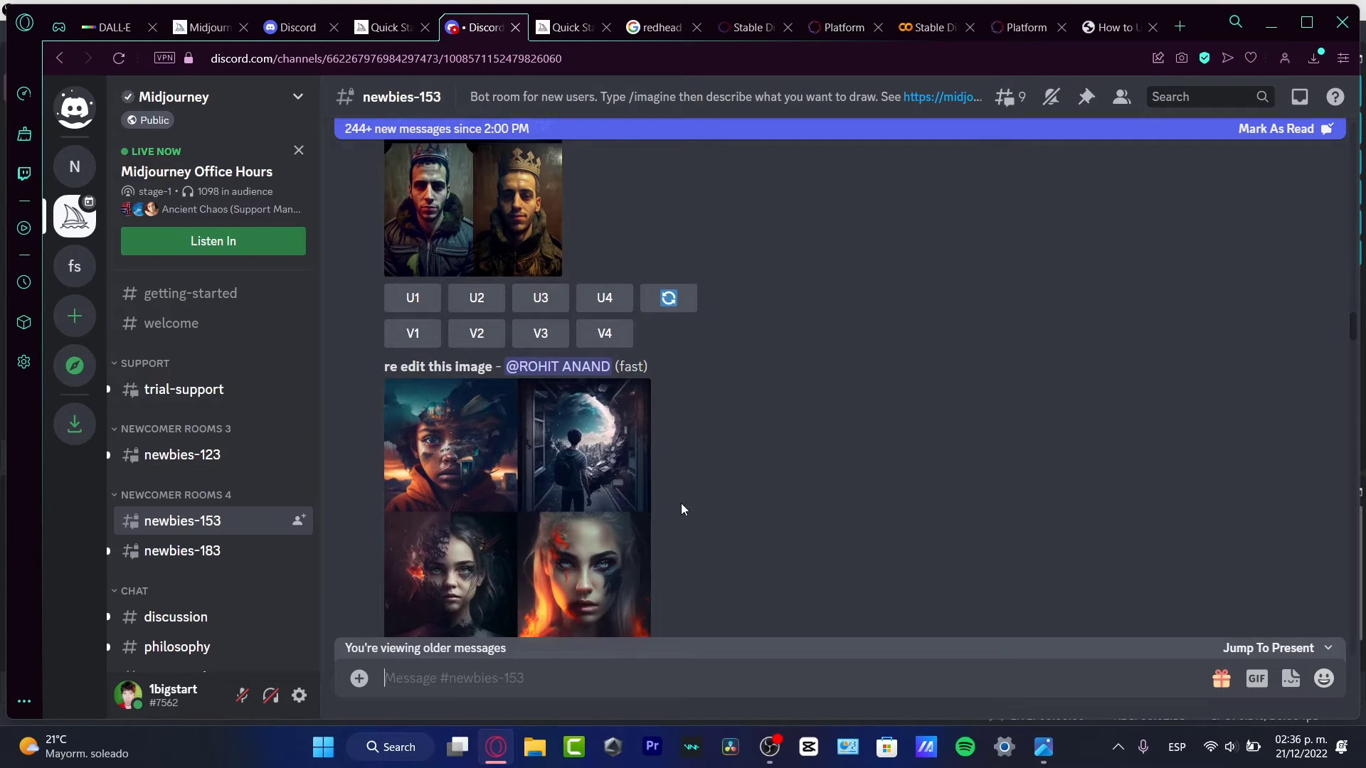
{"action": "scroll", "coordinate": [641, 455], "scroll_direction": "down", "scroll_amount": 6}
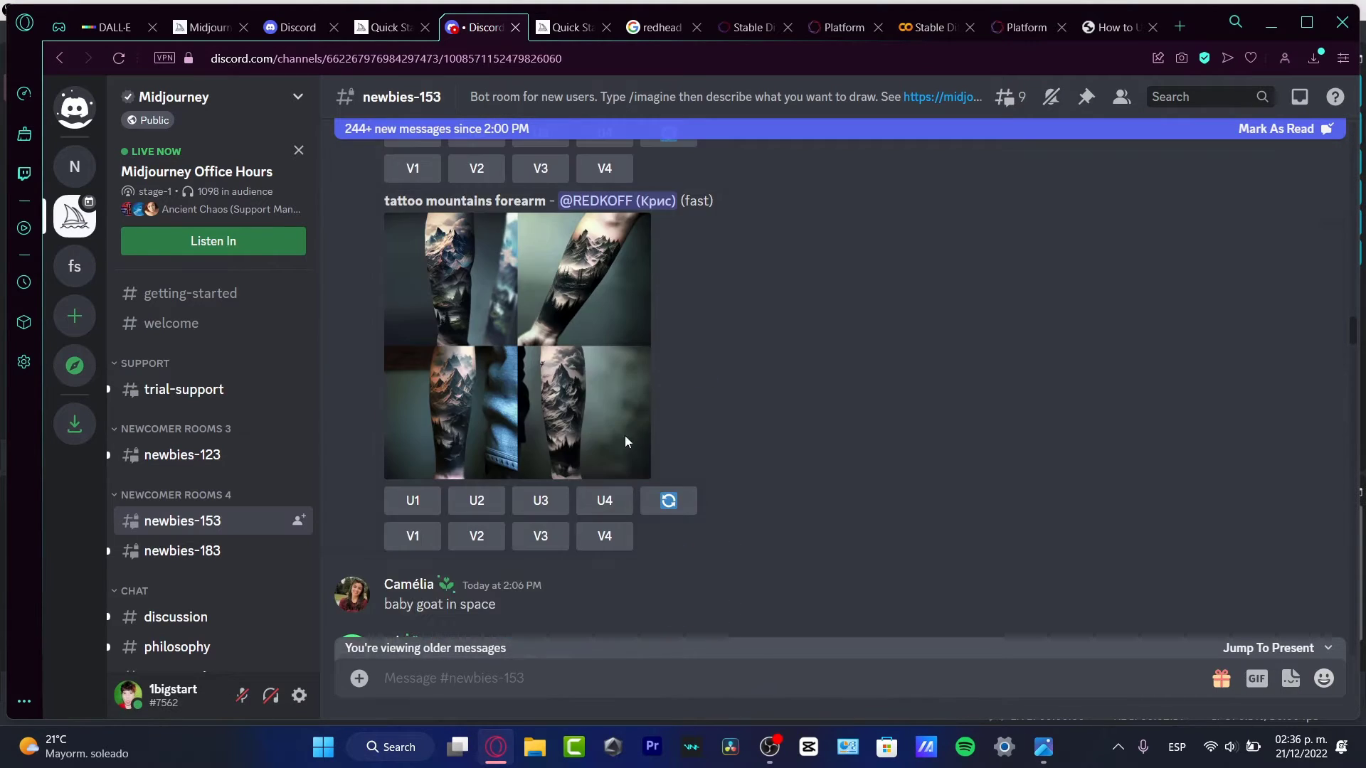
{"action": "scroll", "coordinate": [626, 439], "scroll_direction": "down", "scroll_amount": 6}
{"action": "scroll", "coordinate": [627, 441], "scroll_direction": "up", "scroll_amount": 3}
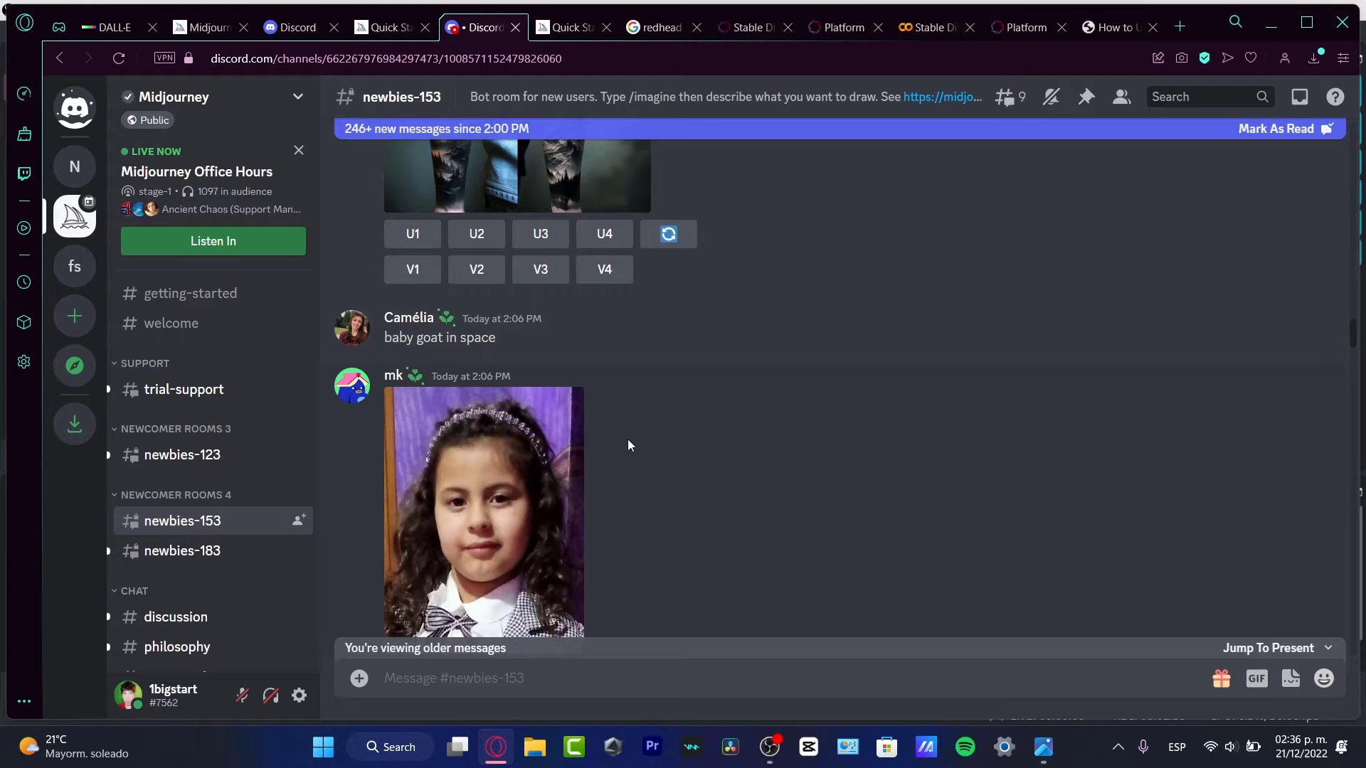
{"action": "scroll", "coordinate": [629, 441], "scroll_direction": "down", "scroll_amount": 10}
{"action": "scroll", "coordinate": [629, 441], "scroll_direction": "up", "scroll_amount": 3}
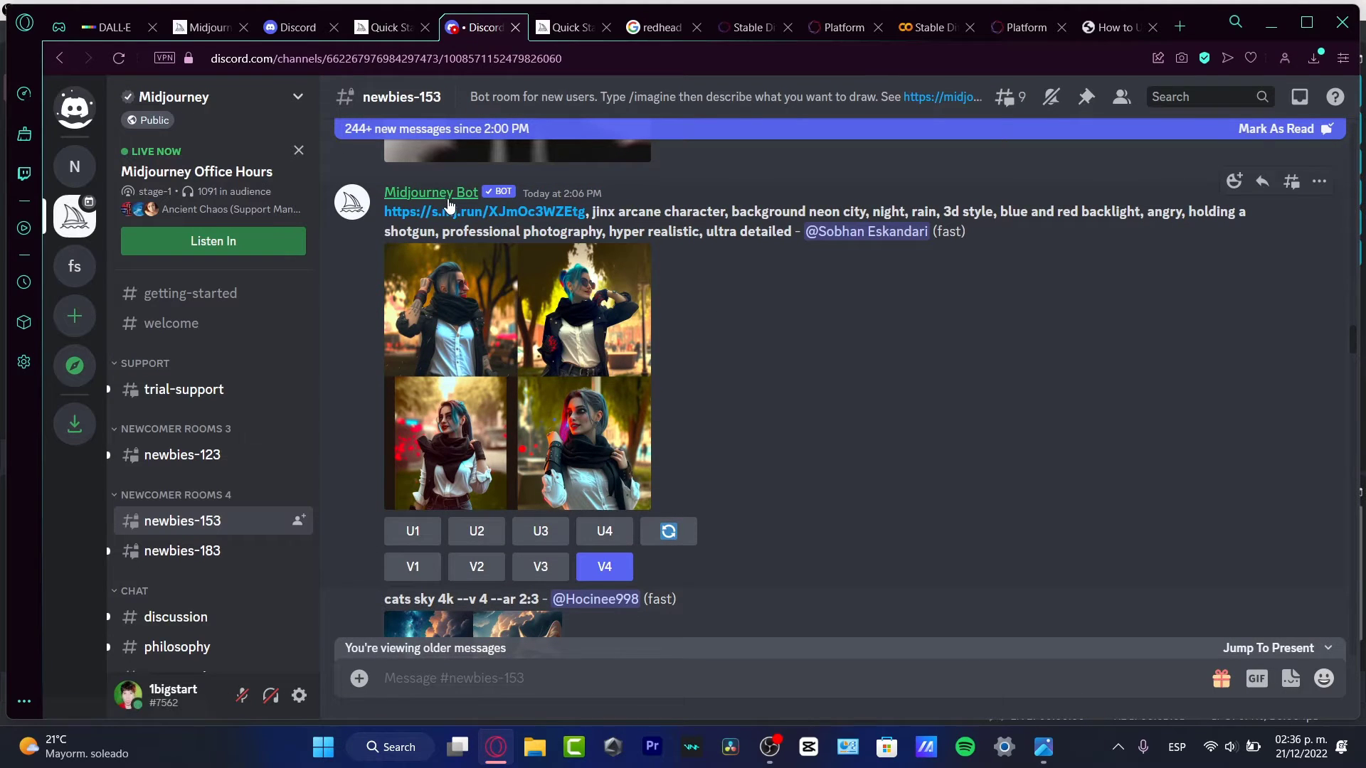
- Show the member list and open Midjourney Bot's Add to Server authorization request
{"action": "left_click", "coordinate": [1123, 98]}
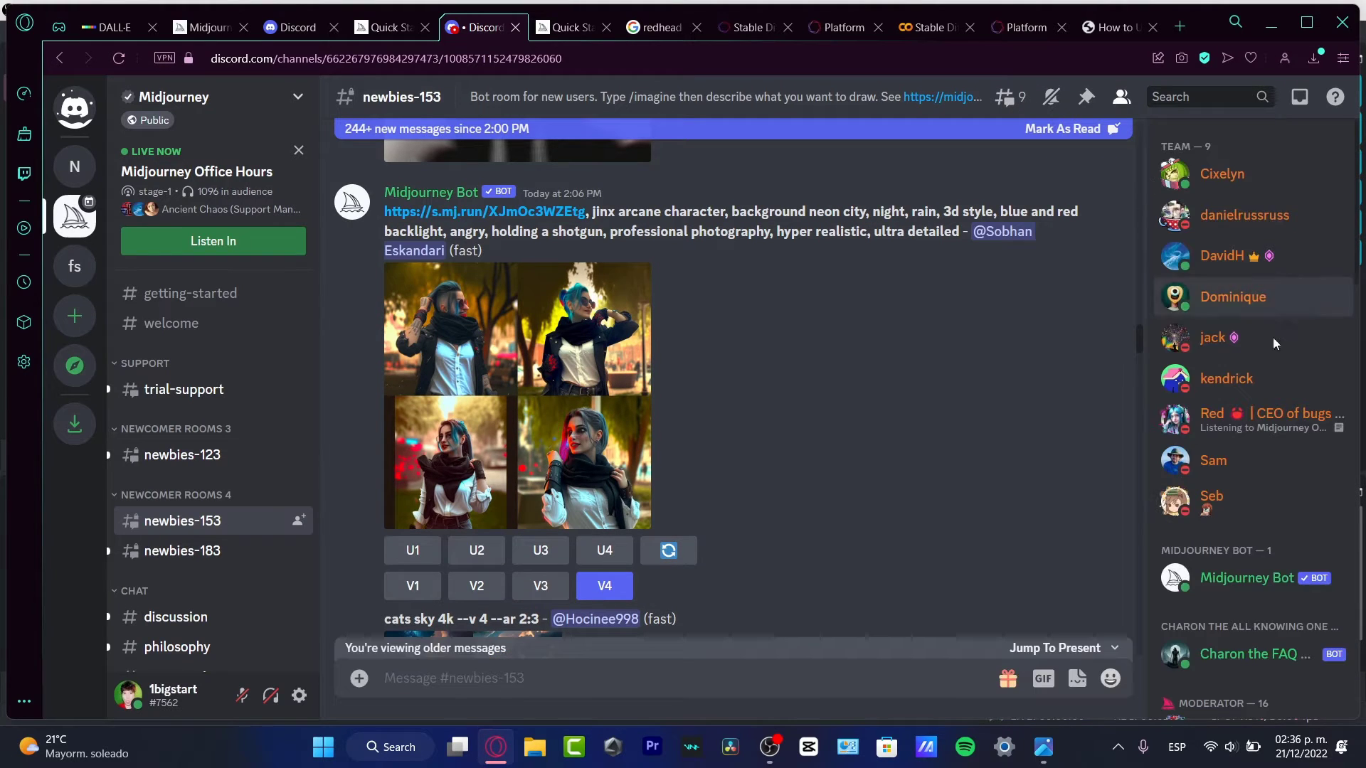
{"action": "left_click", "coordinate": [1249, 580]}
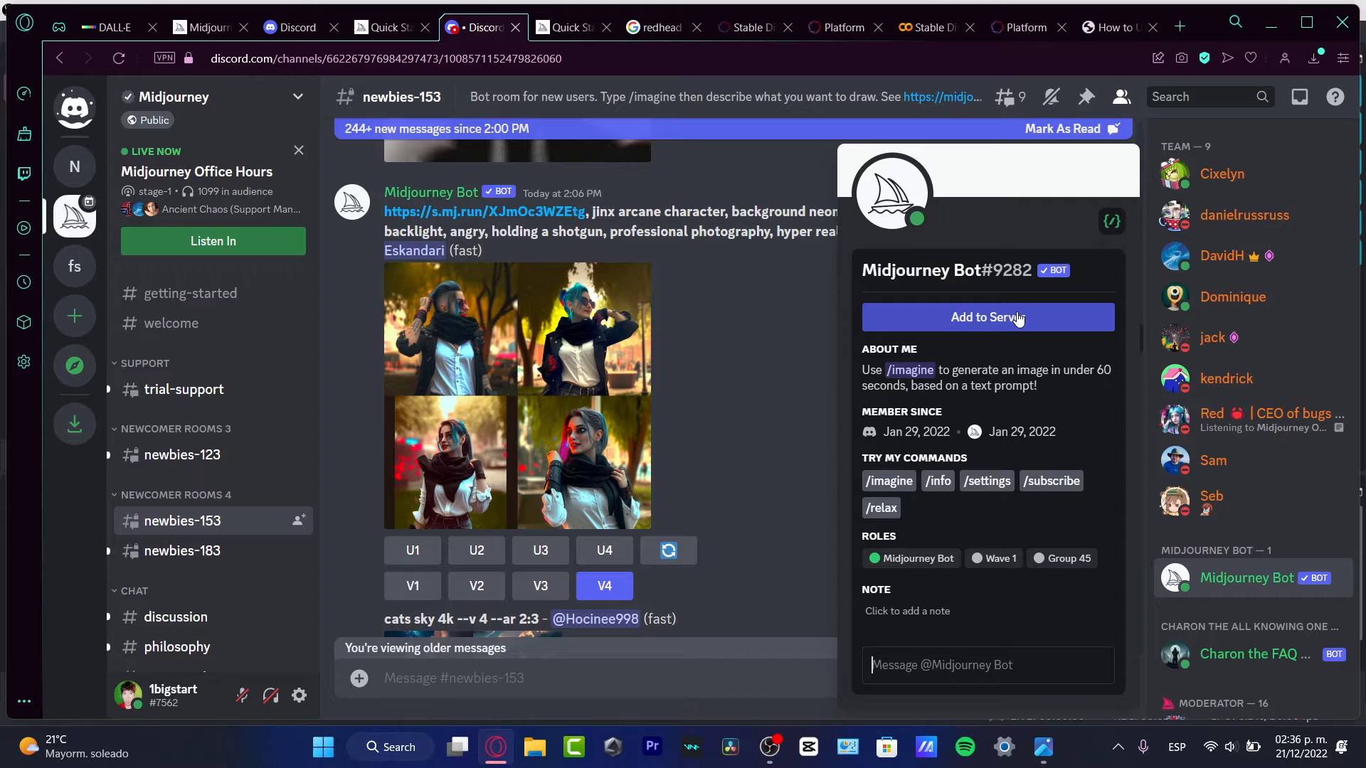
{"action": "left_click", "coordinate": [1024, 322]}
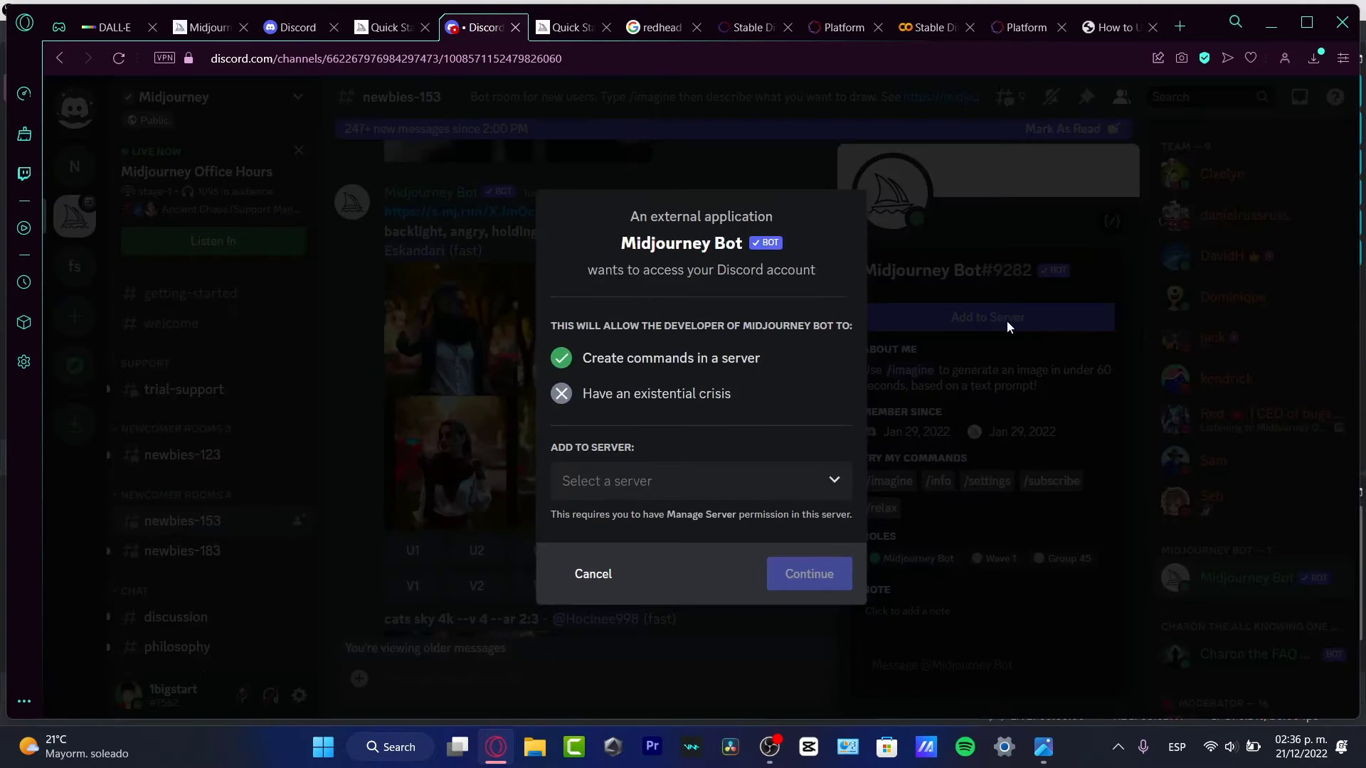
{"action": "left_click", "coordinate": [691, 482]}
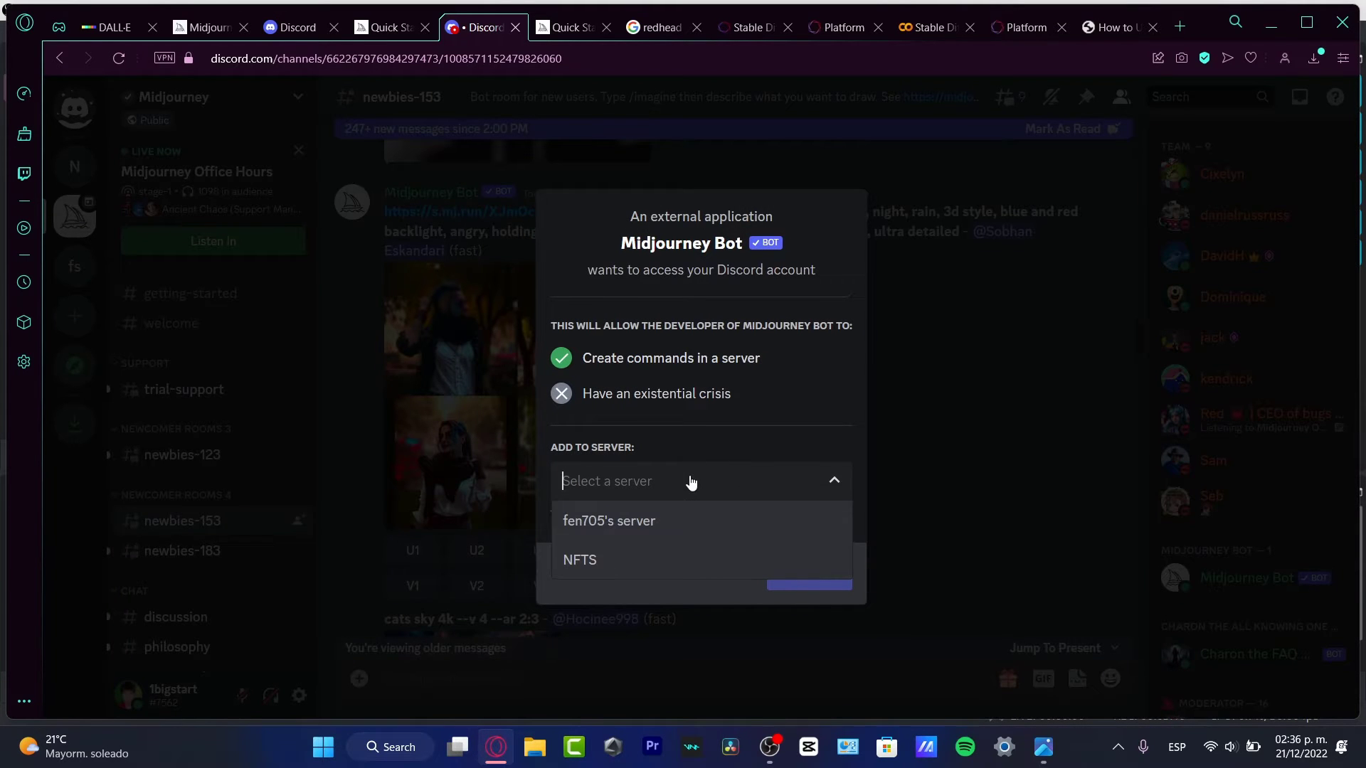
{"action": "left_click", "coordinate": [740, 490]}
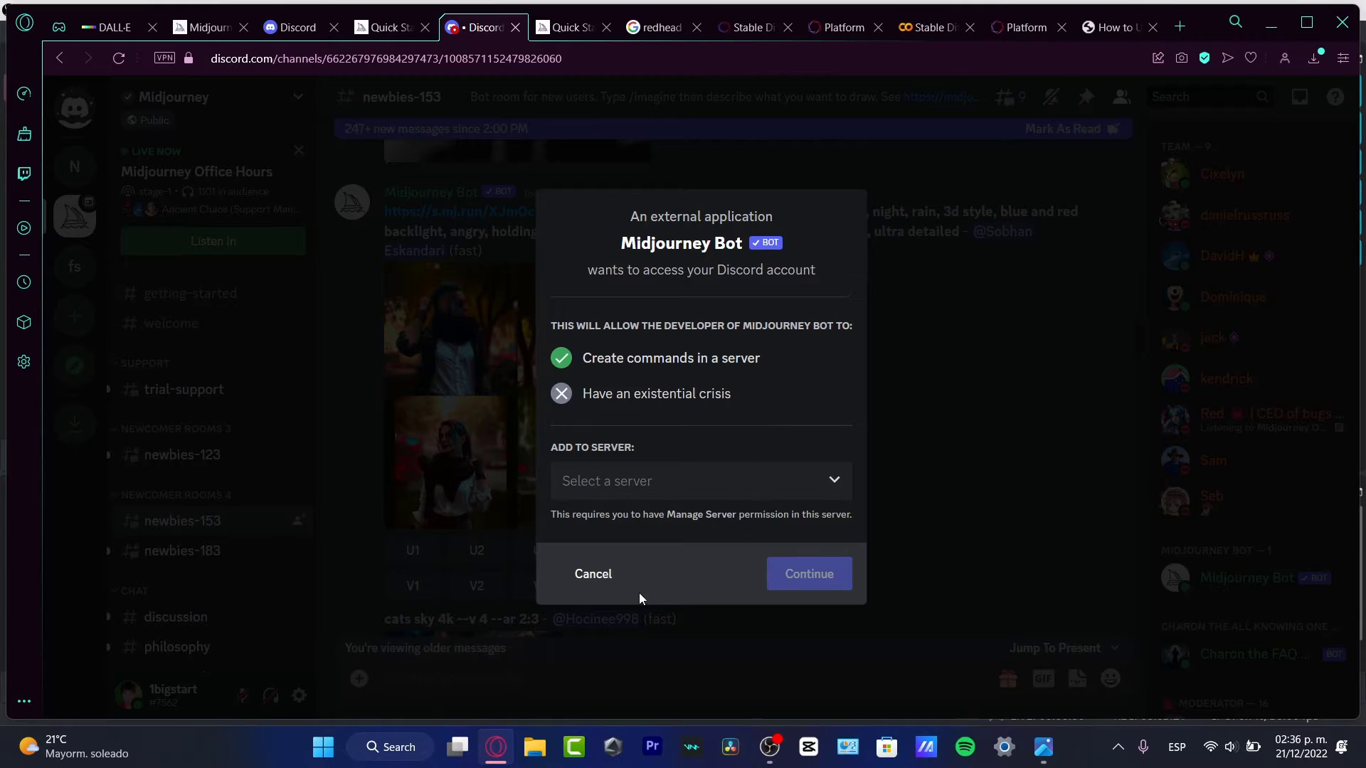
- Cancel the bot request and create a from-scratch server named 'My own AI art'
{"action": "left_click", "coordinate": [592, 575]}
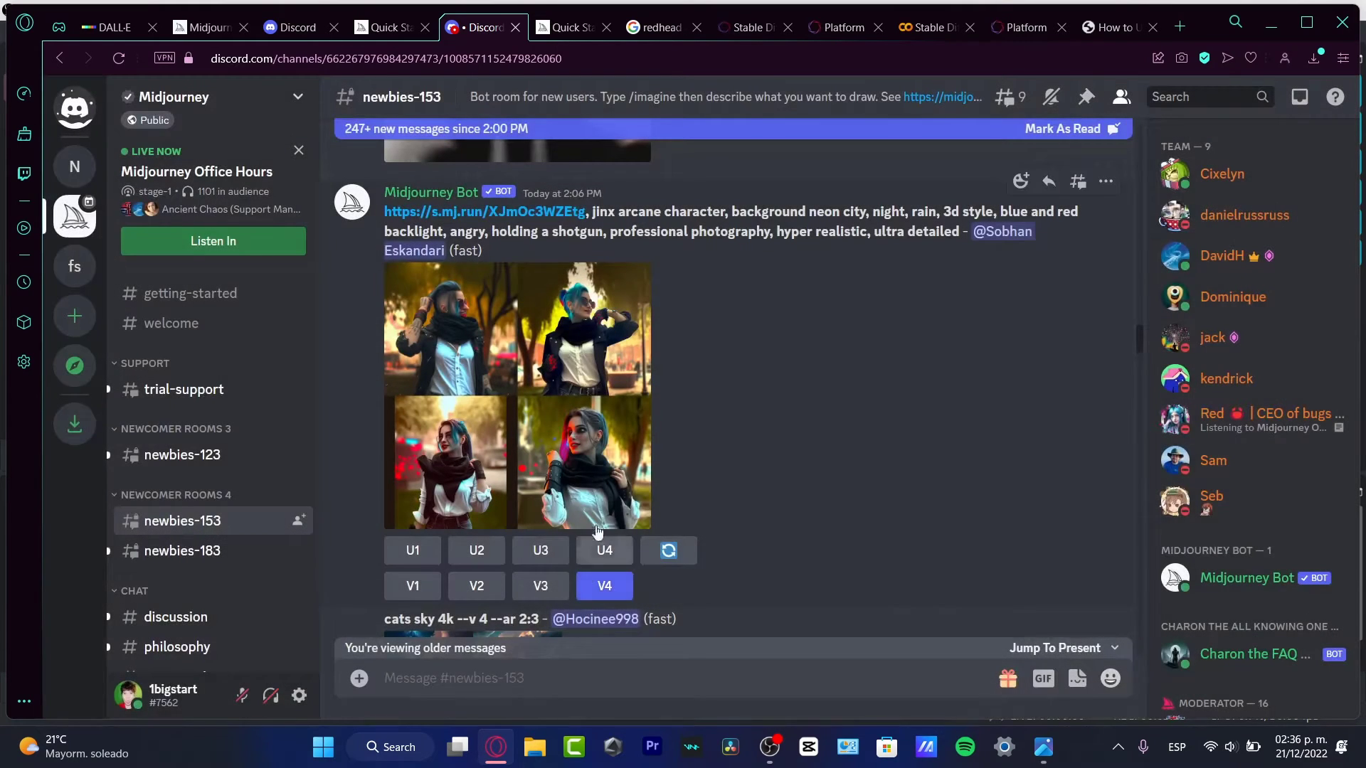
{"action": "left_click", "coordinate": [75, 316]}
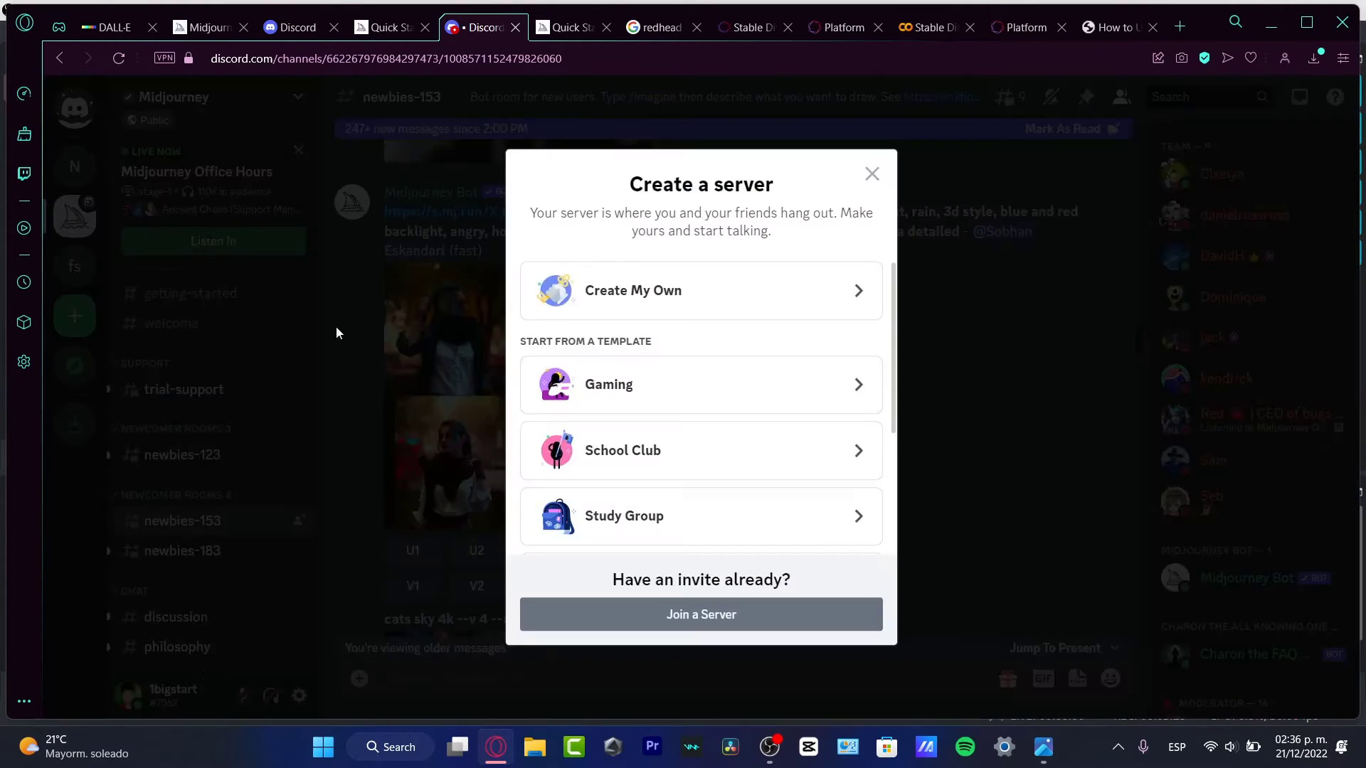
{"action": "left_click", "coordinate": [681, 296]}
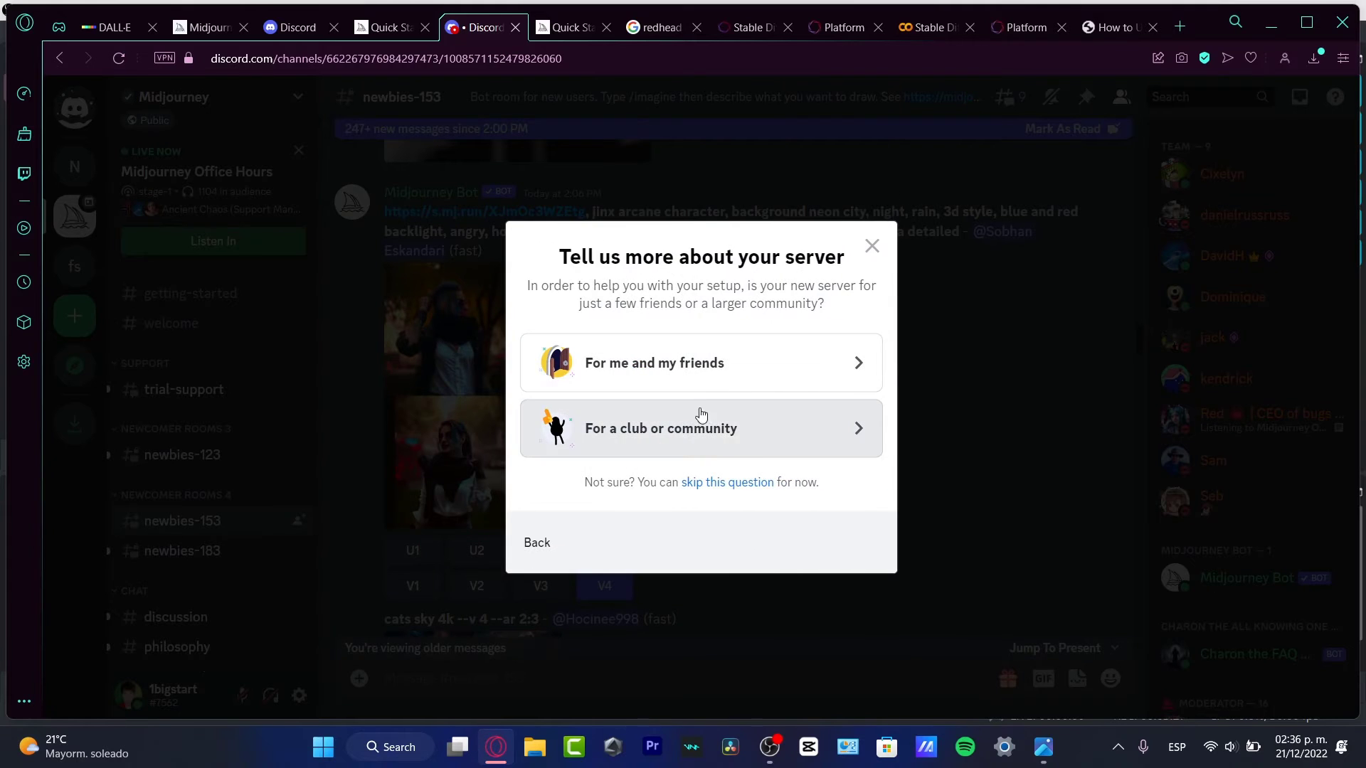
{"action": "left_click", "coordinate": [719, 483]}
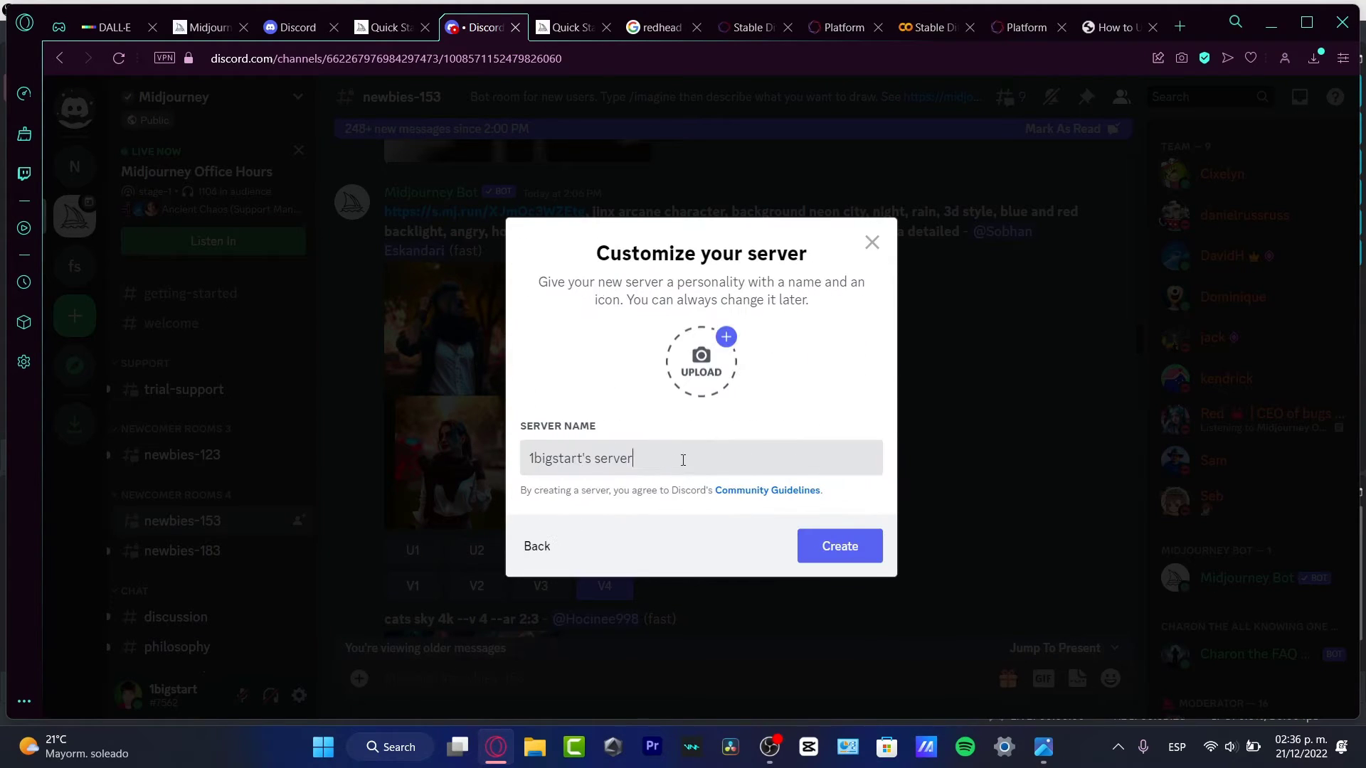
{"action": "key", "text": "ctrl+shift+Left"}
{"action": "key", "text": "ctrl+shift+Left"}
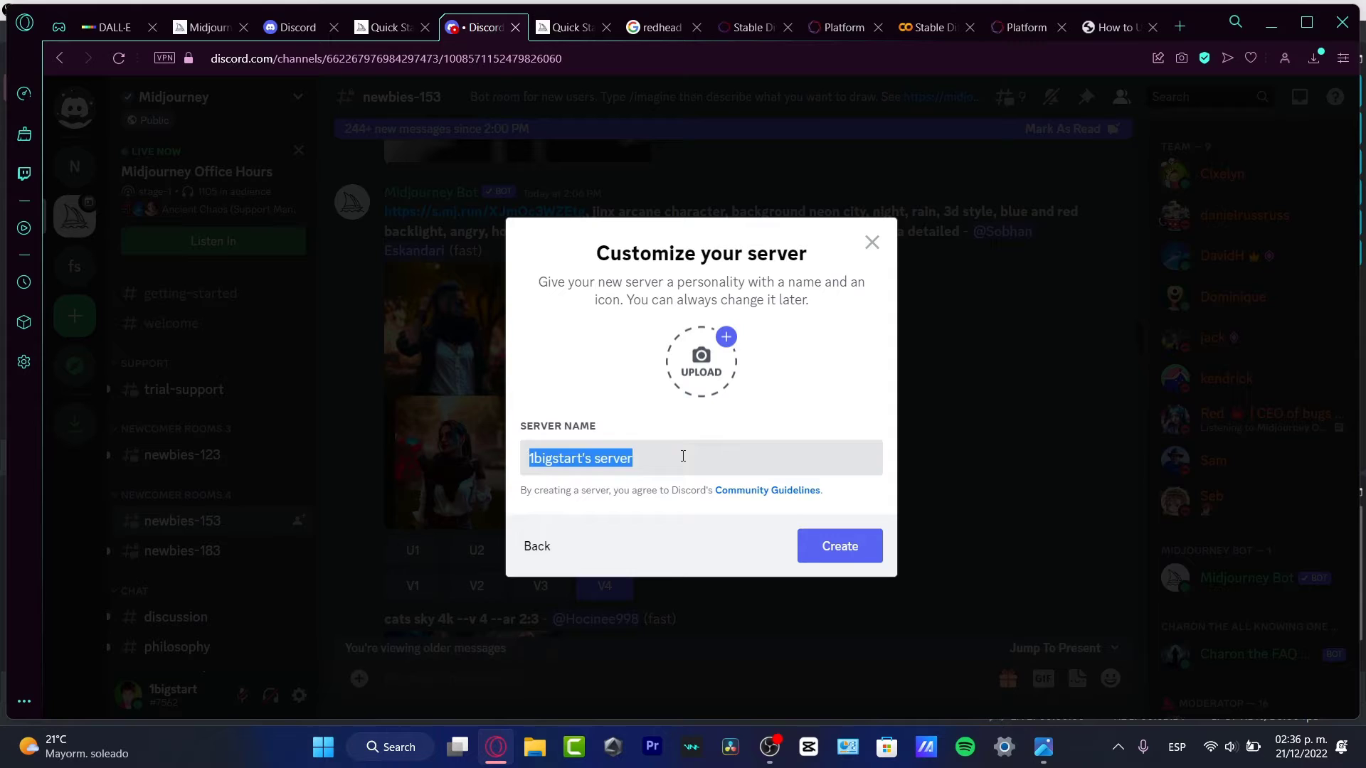
{"action": "type", "text": "My own AI "}
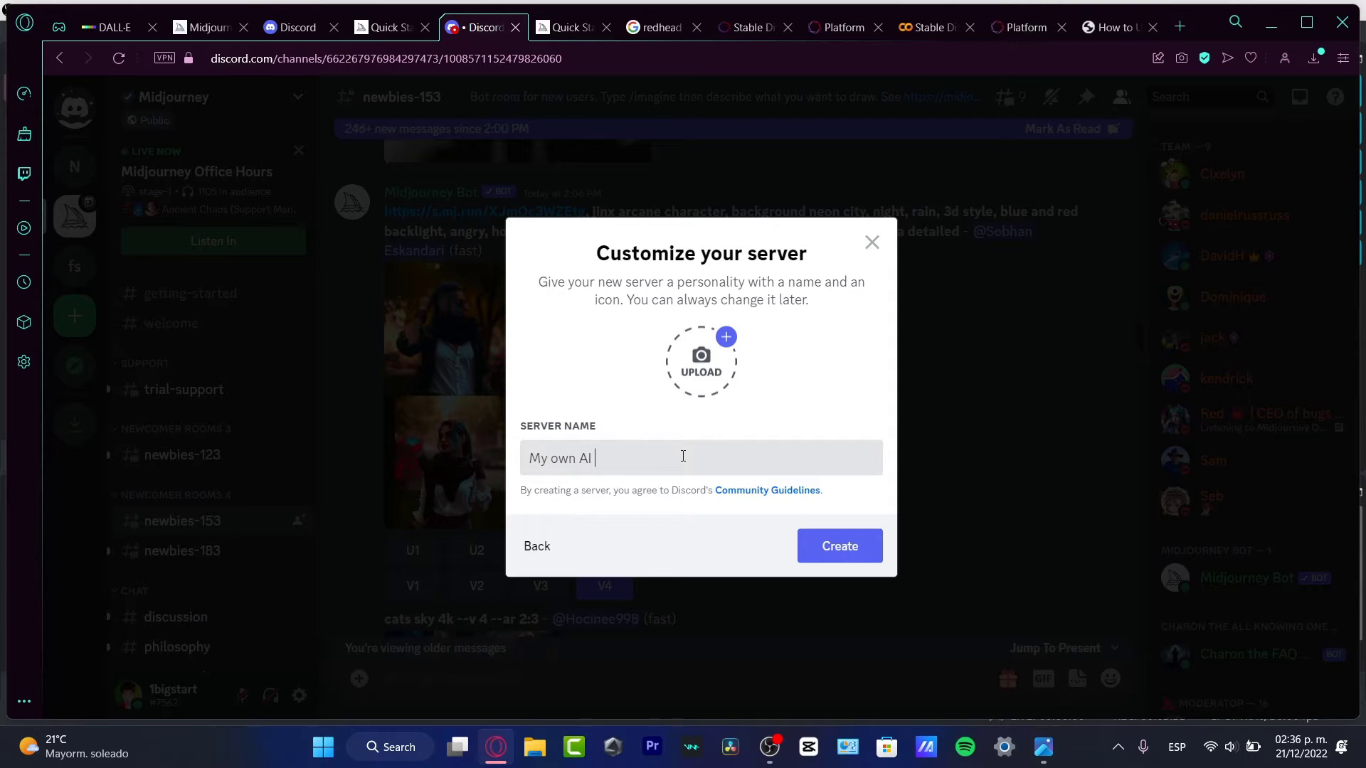
{"action": "type", "text": "art"}
{"action": "left_click", "coordinate": [851, 557]}
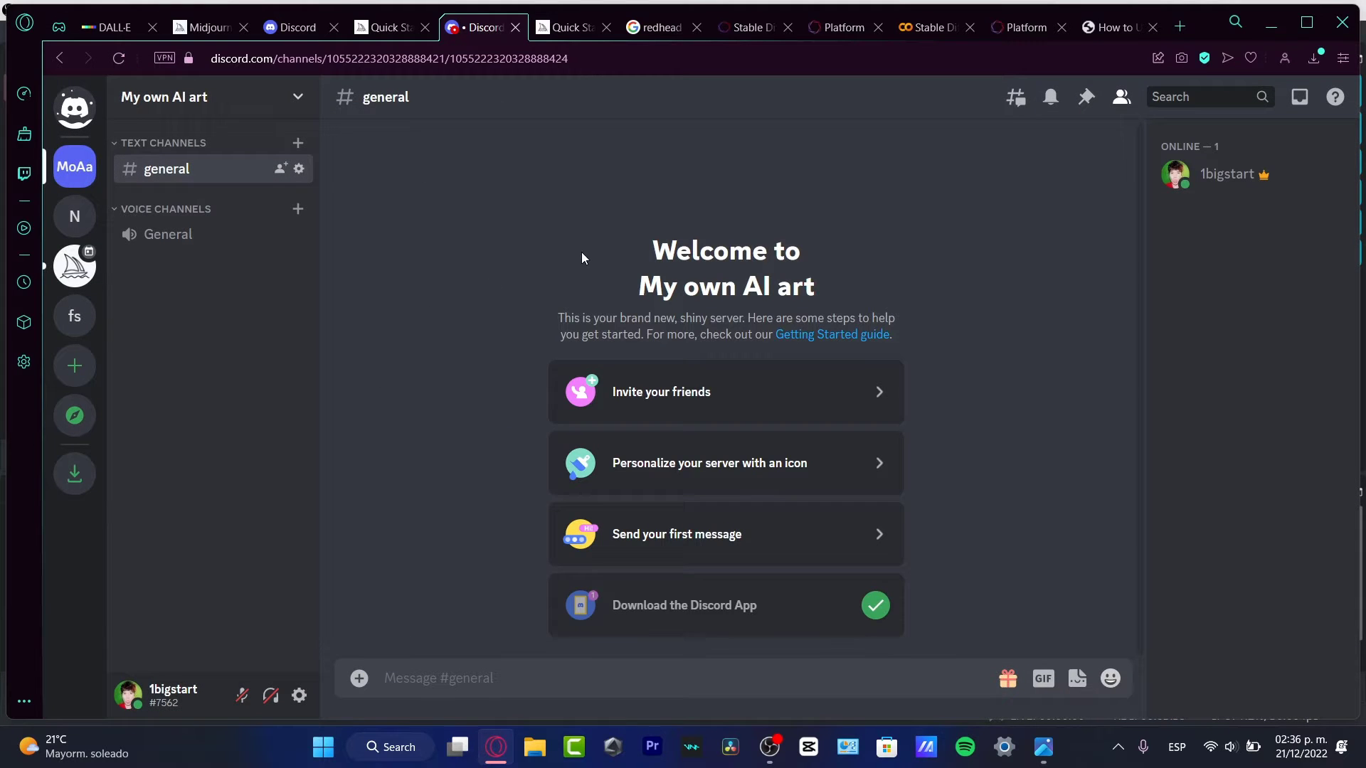
- Add Midjourney Bot to 'My own AI art', authorizing its permissions and passing the captcha
{"action": "left_click", "coordinate": [75, 268]}
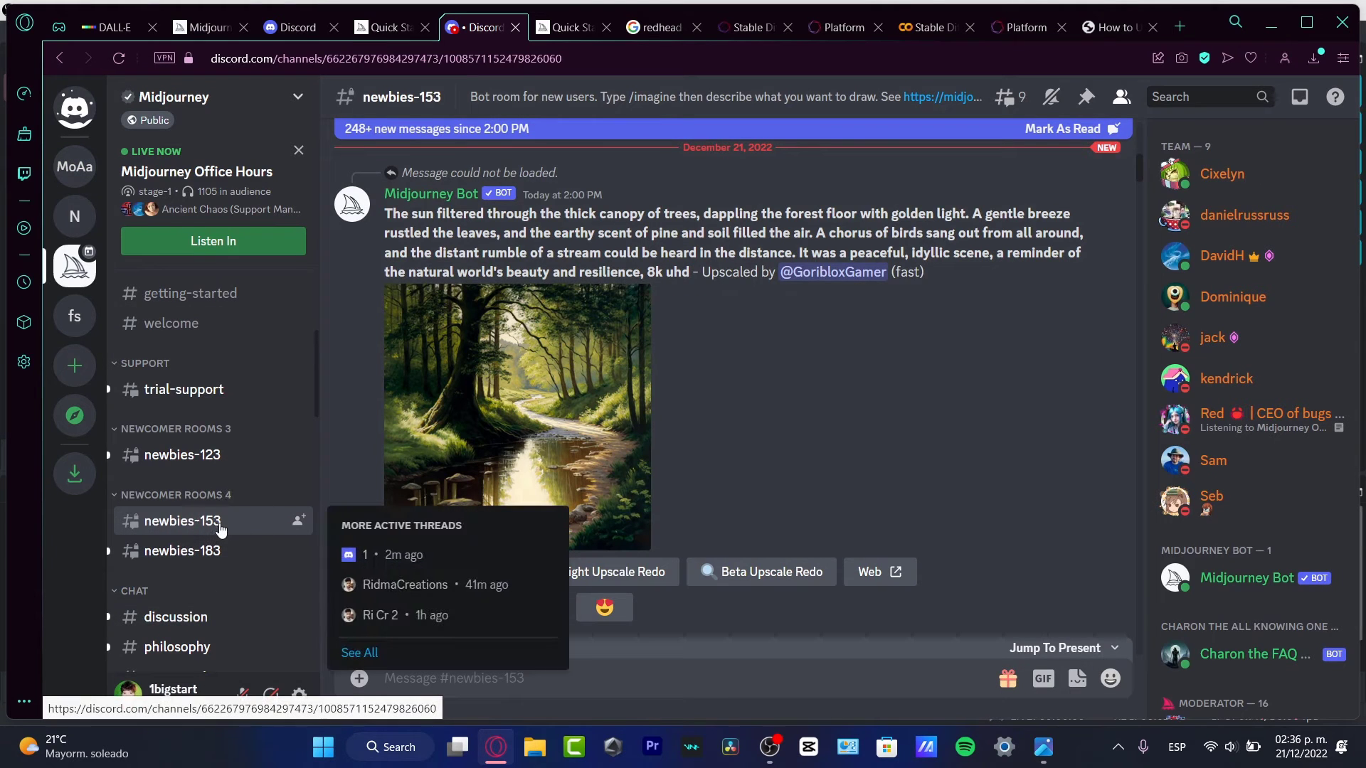
{"action": "left_click", "coordinate": [466, 195]}
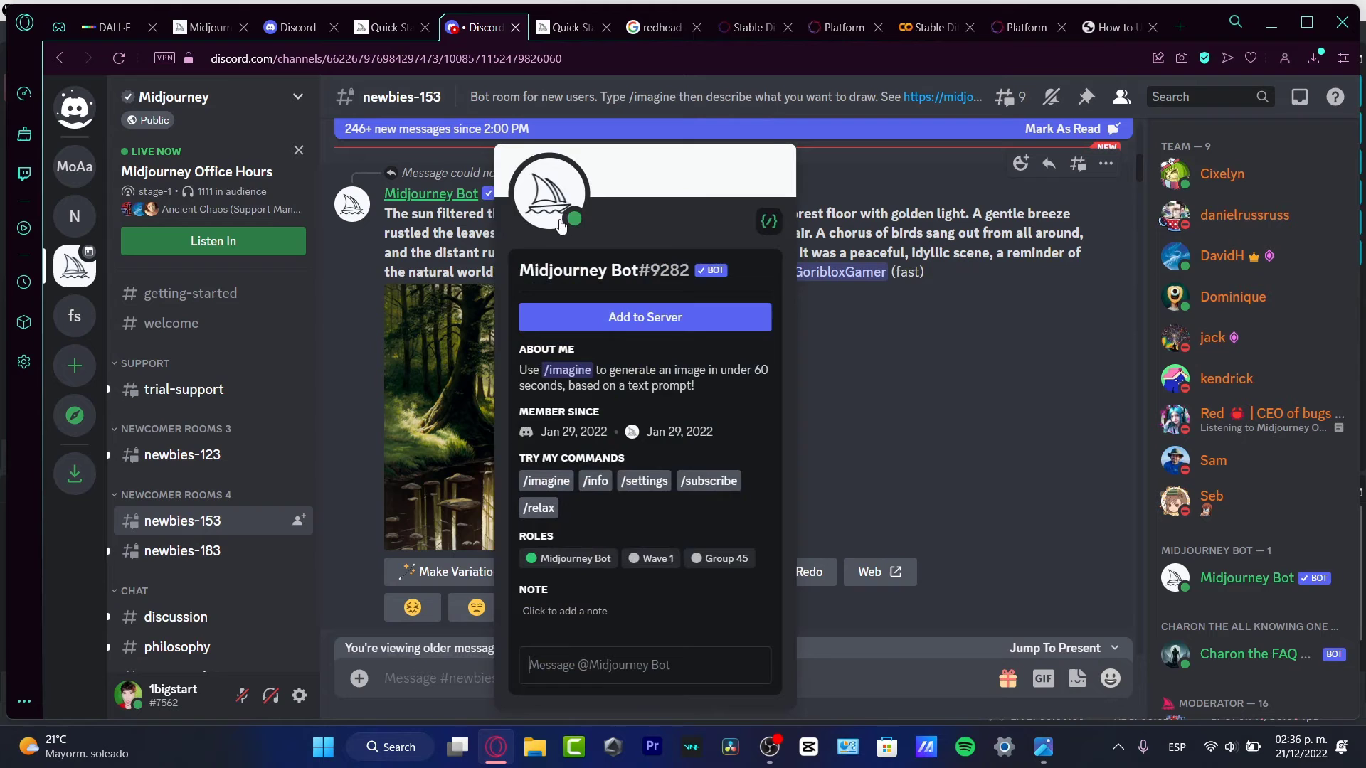
{"action": "left_click", "coordinate": [636, 316]}
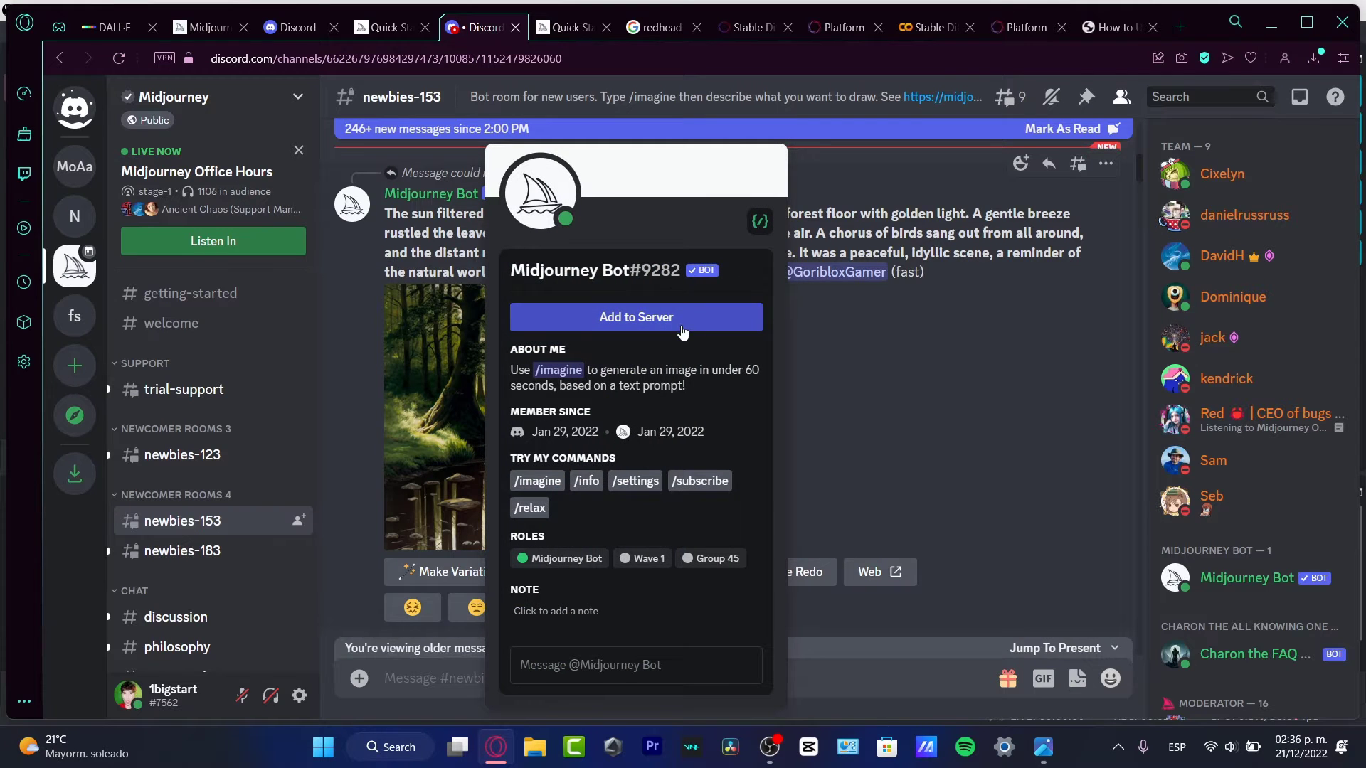
{"action": "left_click", "coordinate": [720, 480]}
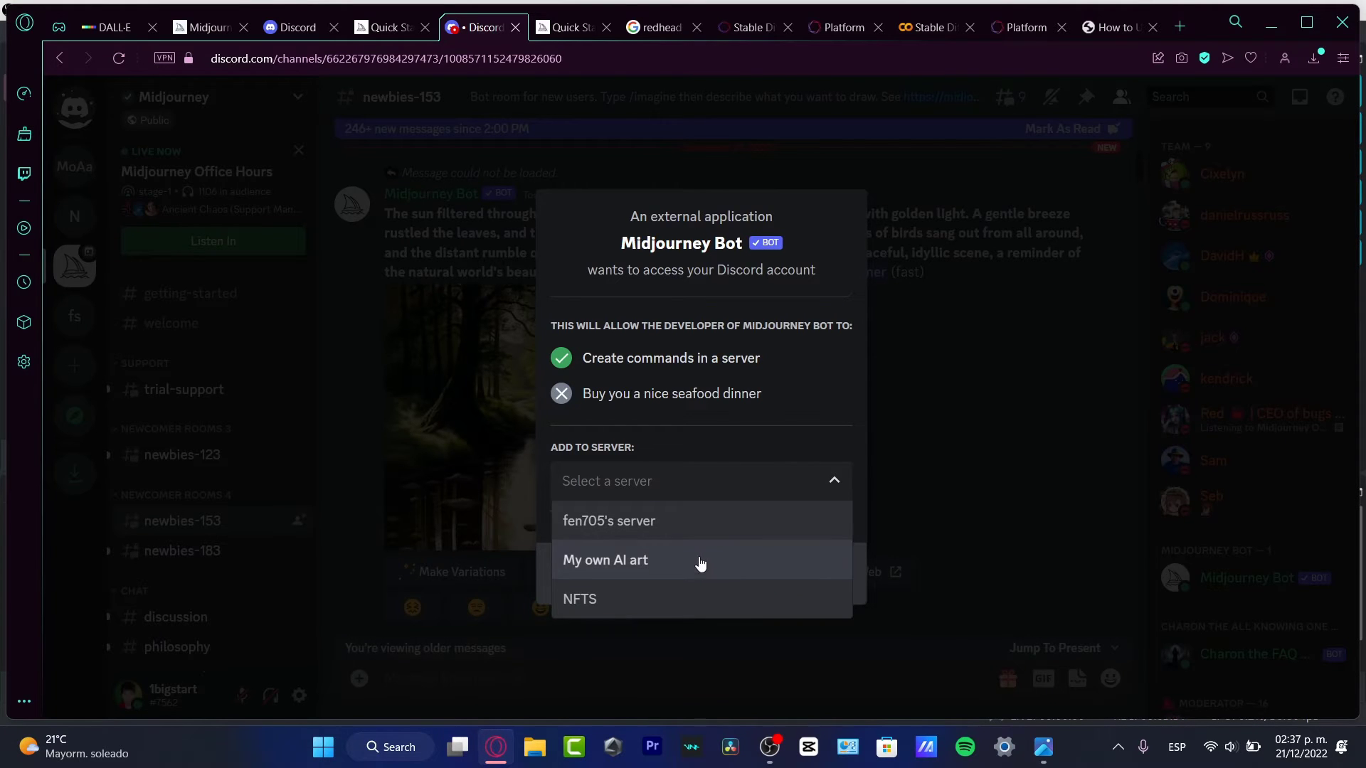
{"action": "left_click", "coordinate": [657, 561]}
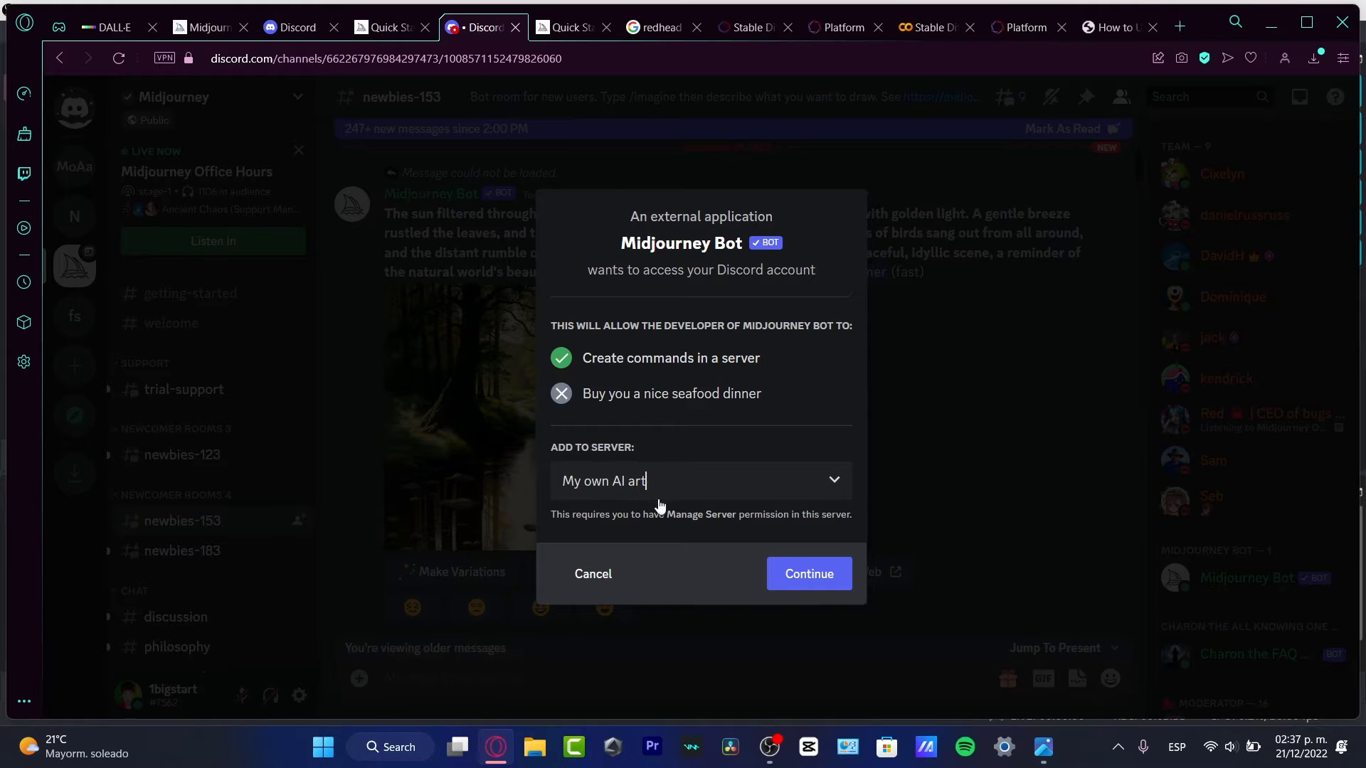
{"action": "left_click", "coordinate": [809, 574]}
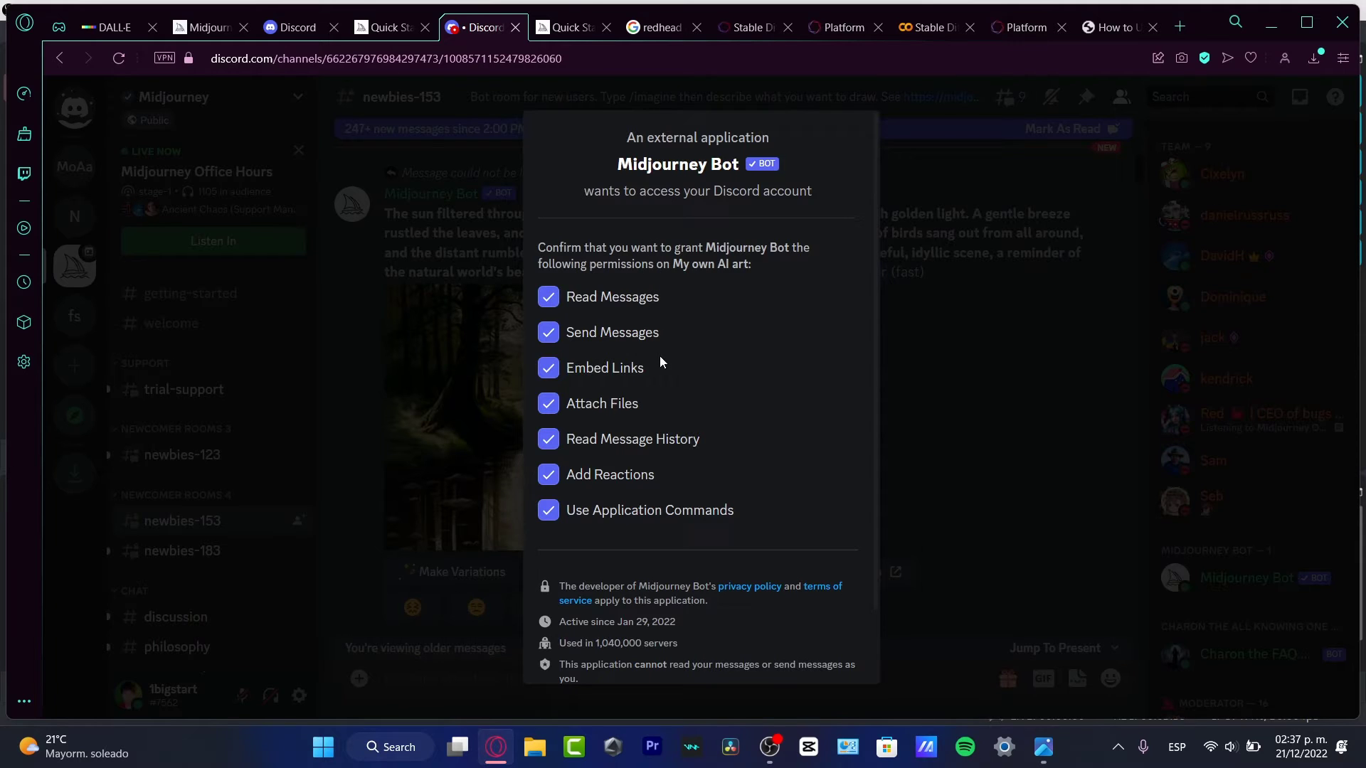
{"action": "scroll", "coordinate": [685, 451], "scroll_direction": "down", "scroll_amount": 2}
{"action": "left_click", "coordinate": [827, 651]}
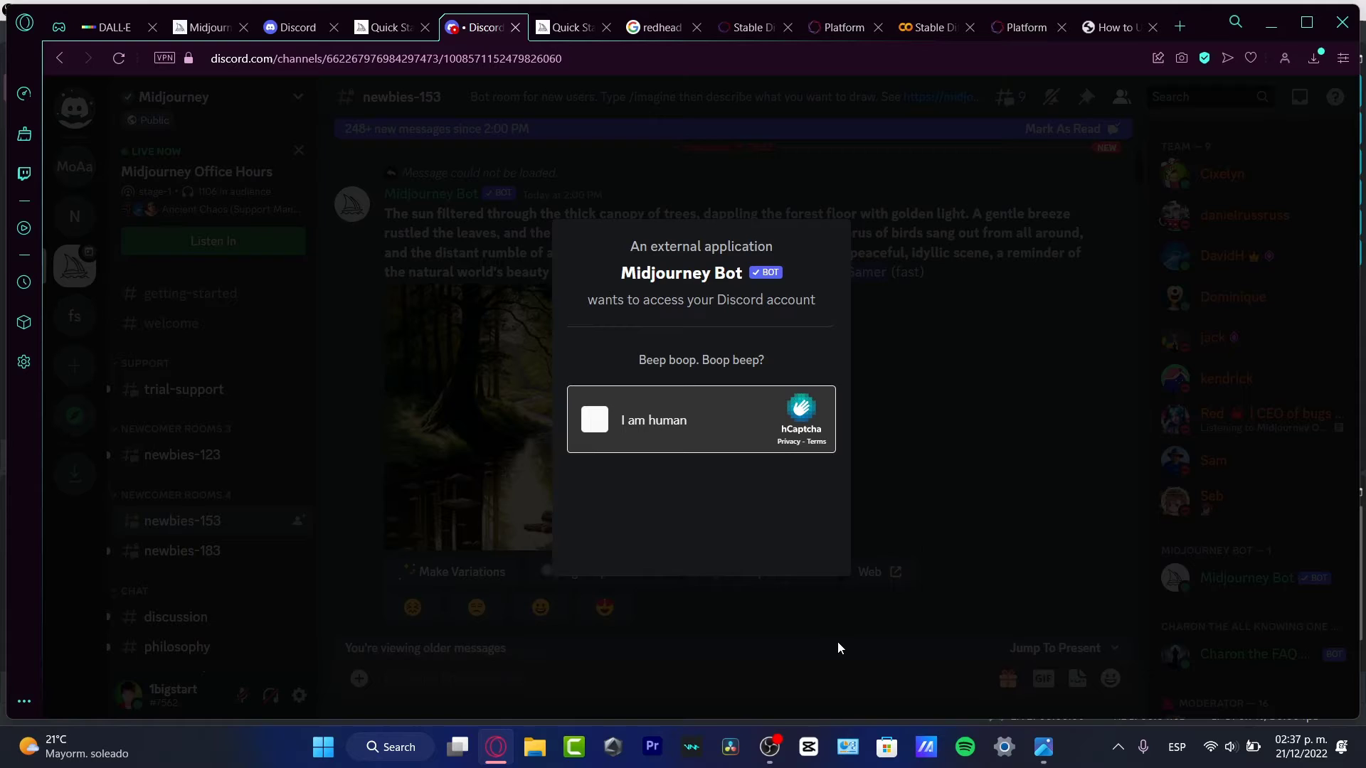
{"action": "left_click", "coordinate": [596, 420]}
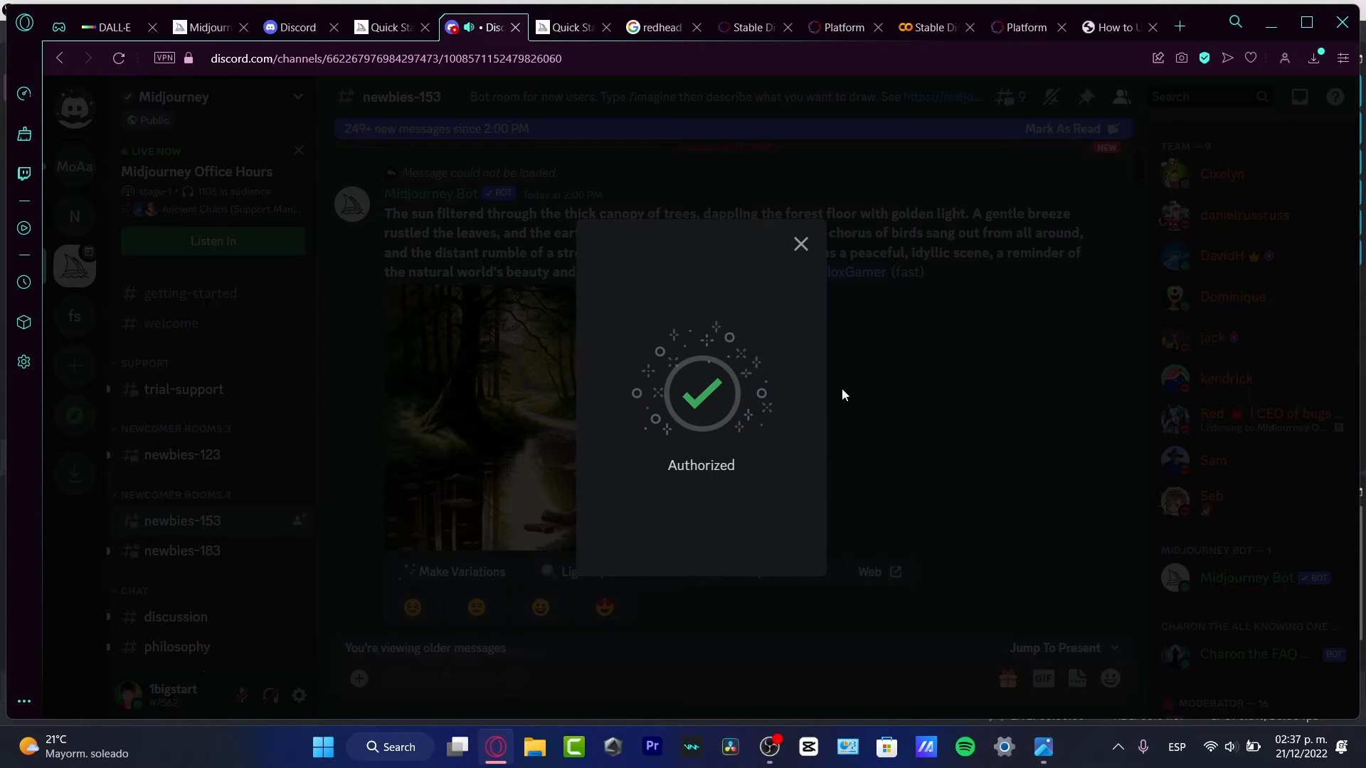
- Dismiss the authorization confirmation and open the My own AI art server
{"action": "left_click", "coordinate": [801, 245]}
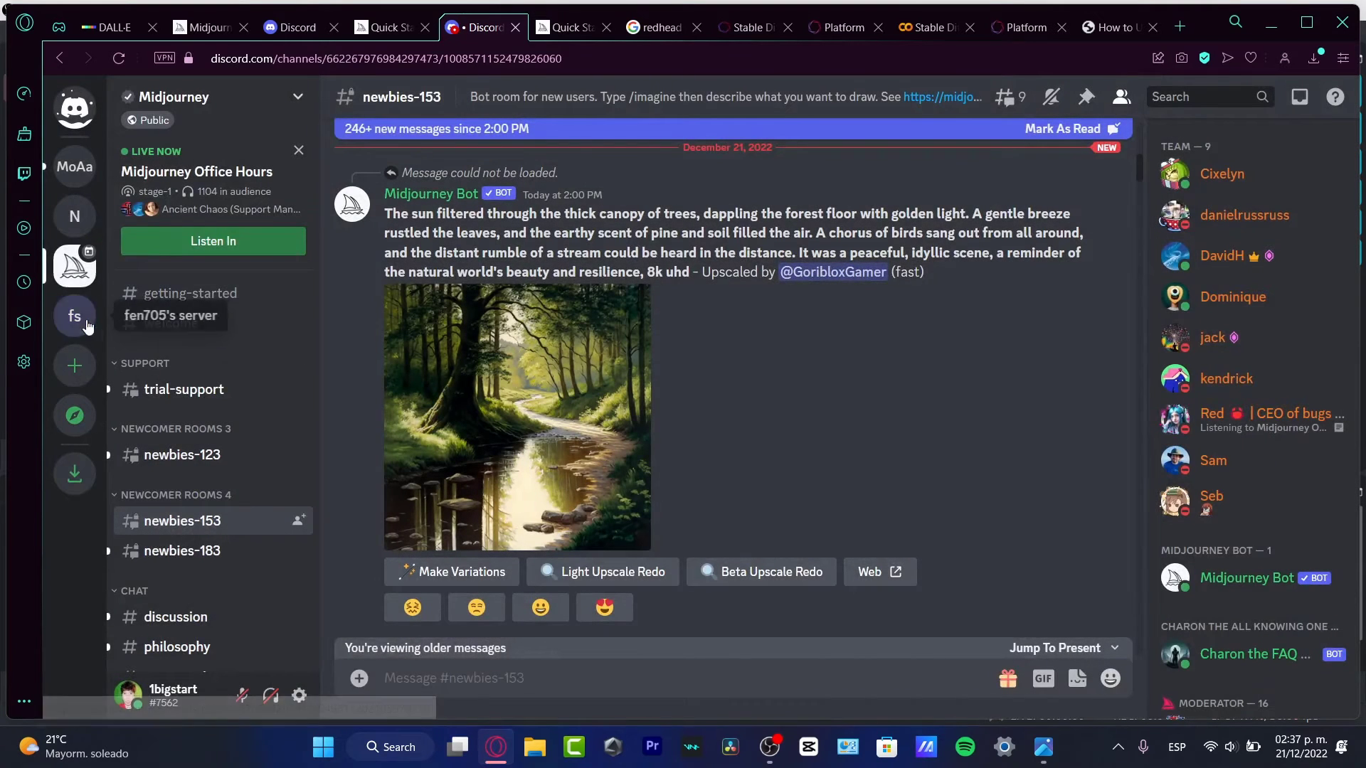
{"action": "left_click", "coordinate": [72, 218]}
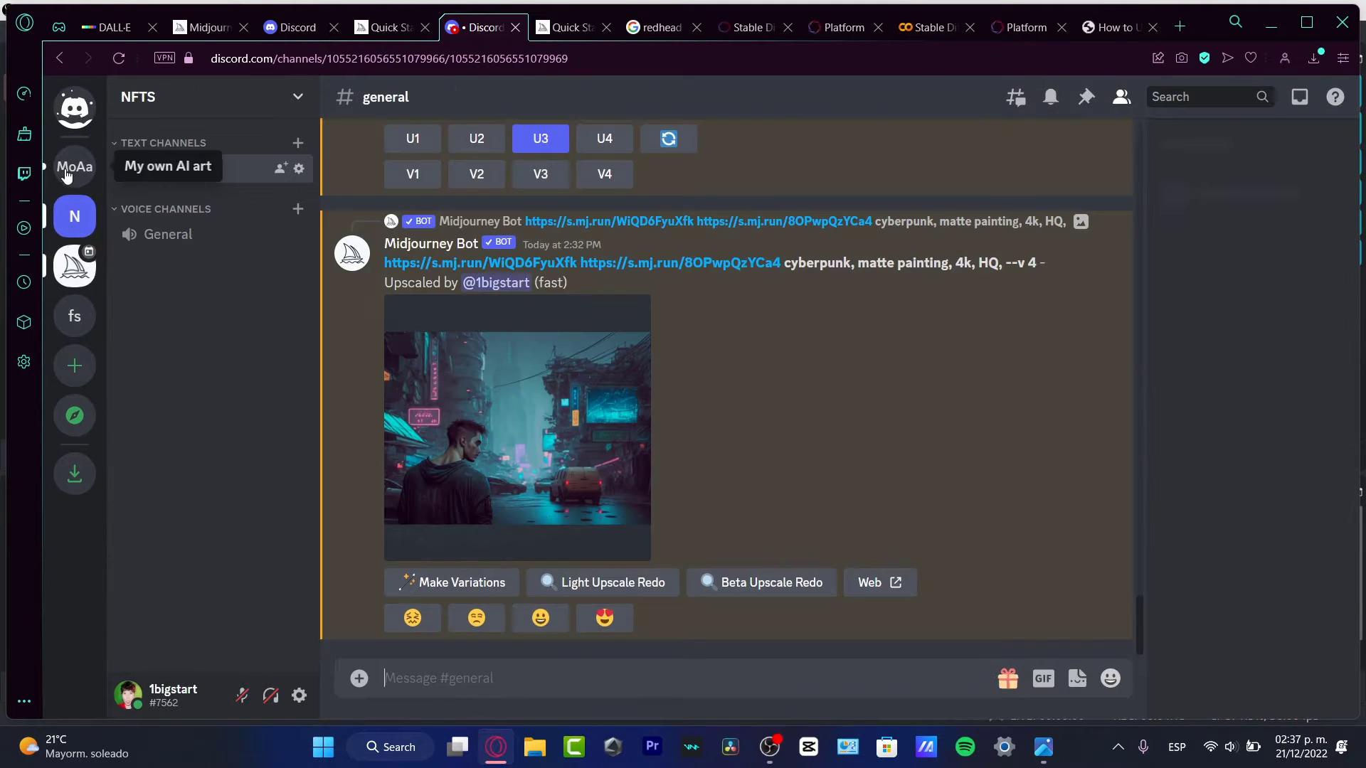
{"action": "left_click", "coordinate": [66, 174]}
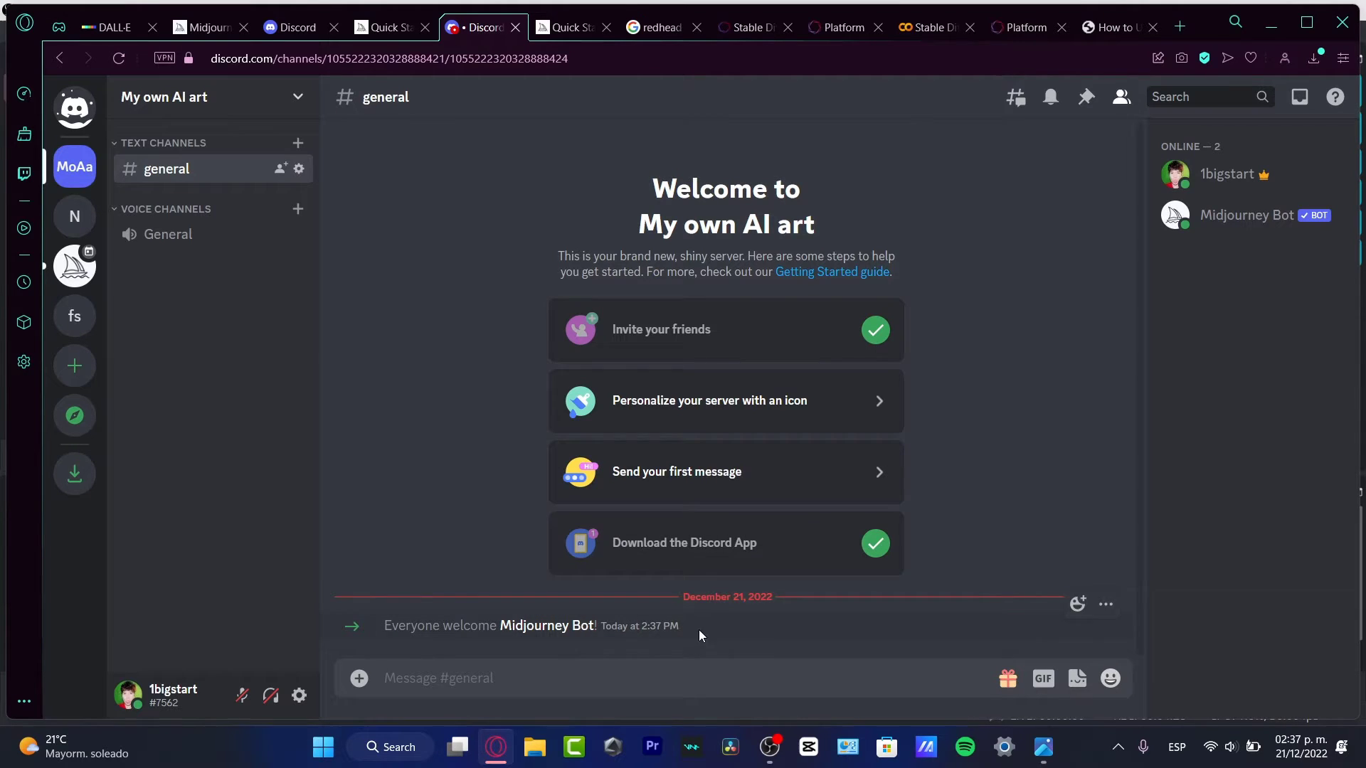
- Upload and send the autumn forest photo plus the jacket and overalls redhead images
{"action": "left_click", "coordinate": [359, 681]}
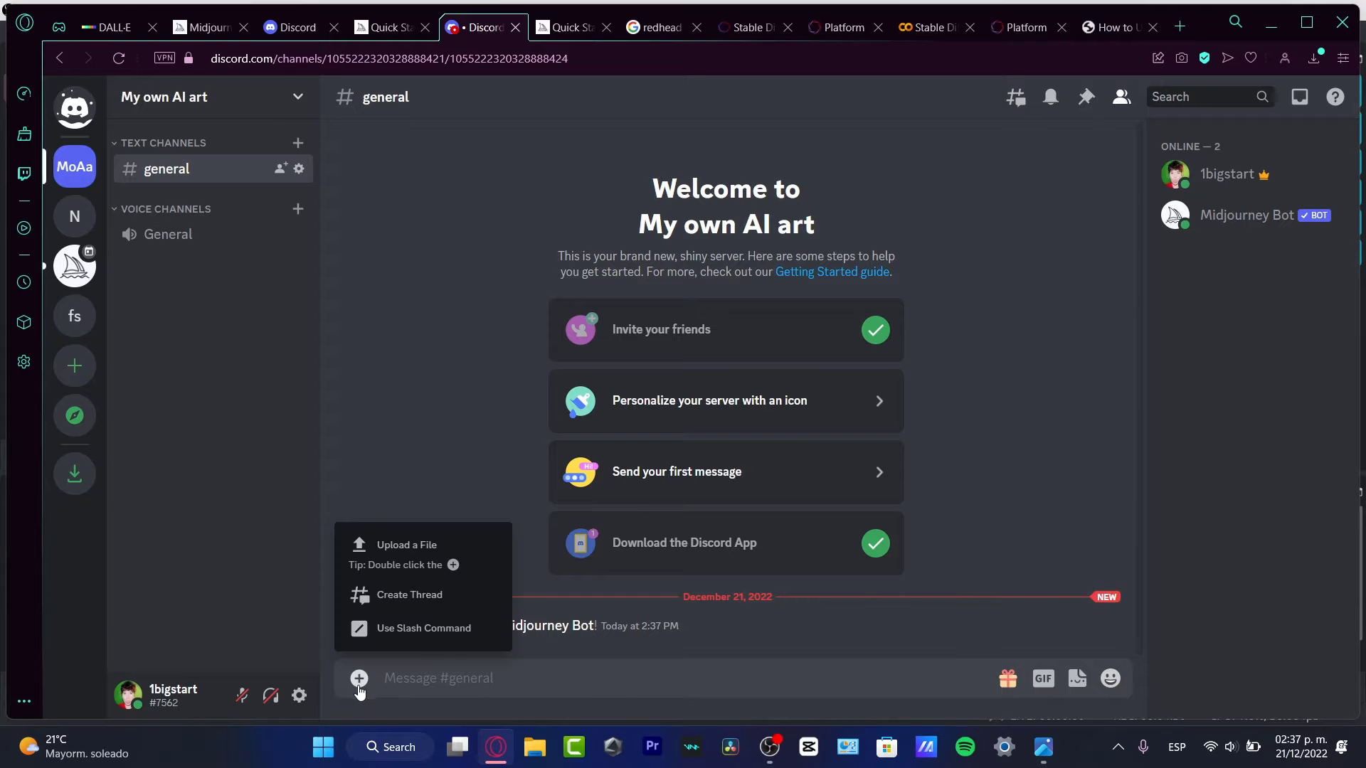
{"action": "left_click", "coordinate": [398, 553]}
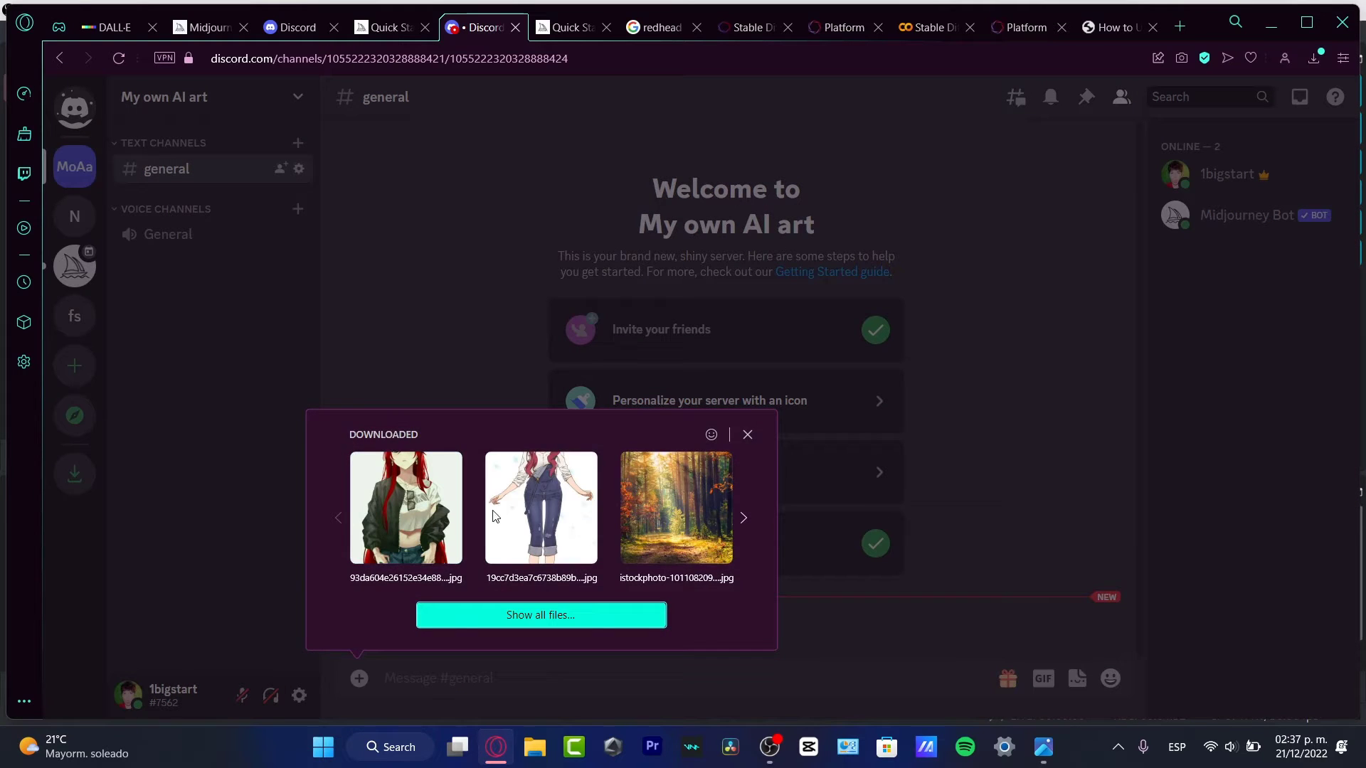
{"action": "left_click", "coordinate": [677, 493]}
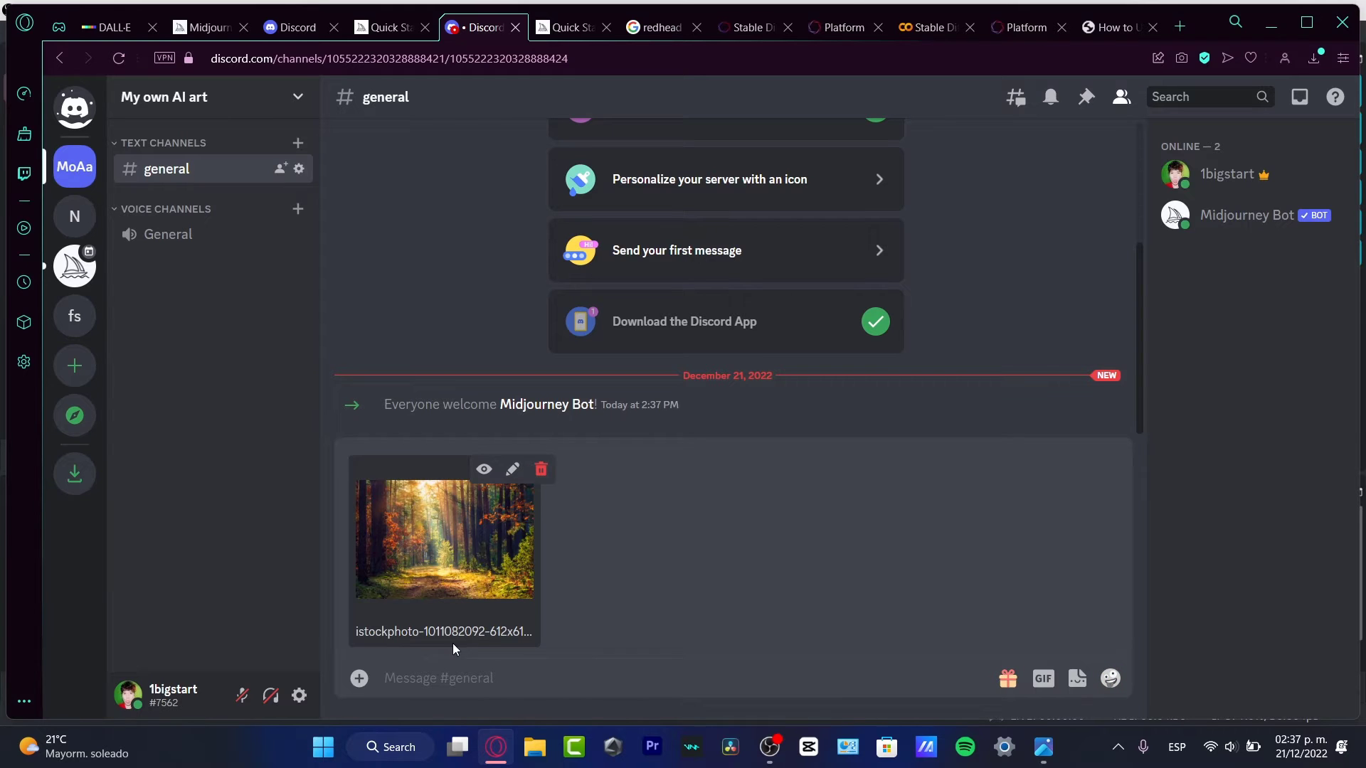
{"action": "left_click", "coordinate": [359, 678]}
{"action": "left_click", "coordinate": [397, 552]}
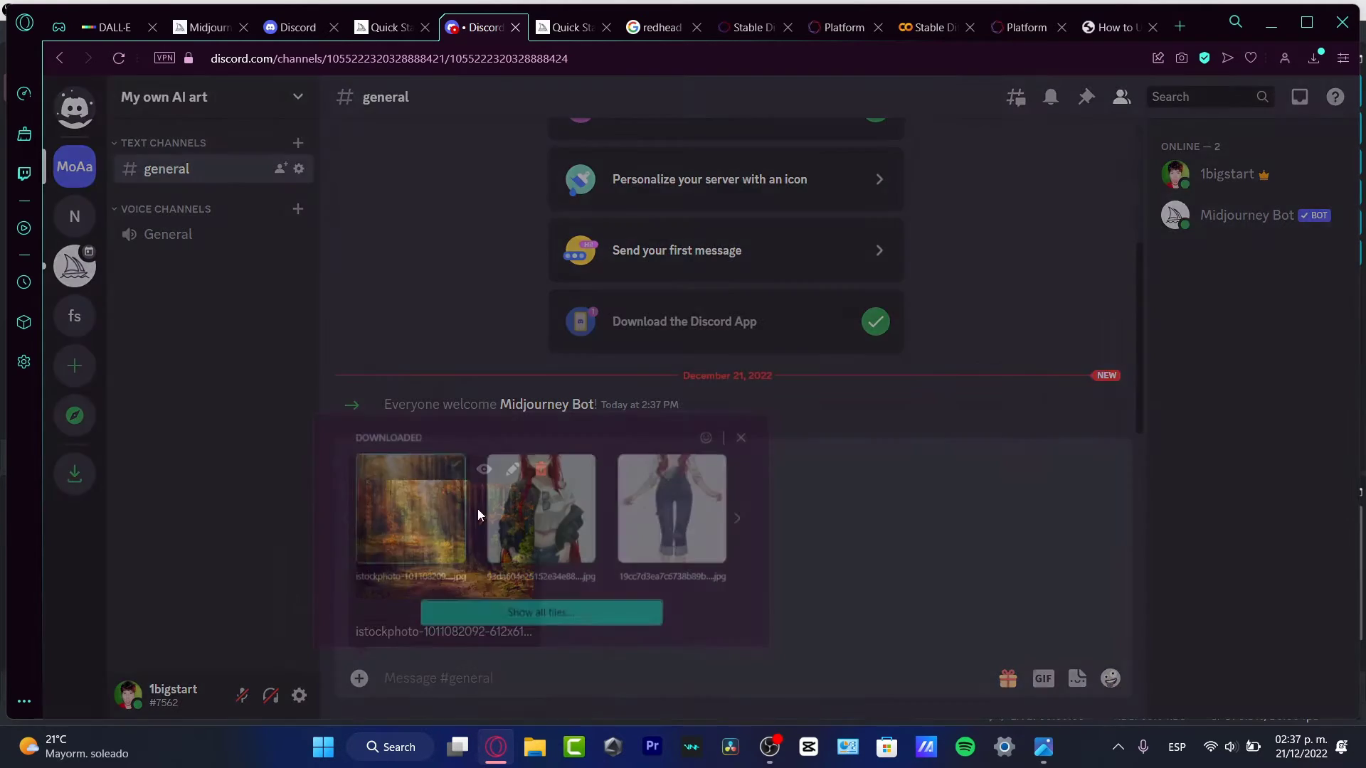
{"action": "left_click", "coordinate": [532, 500]}
{"action": "left_click", "coordinate": [359, 678]}
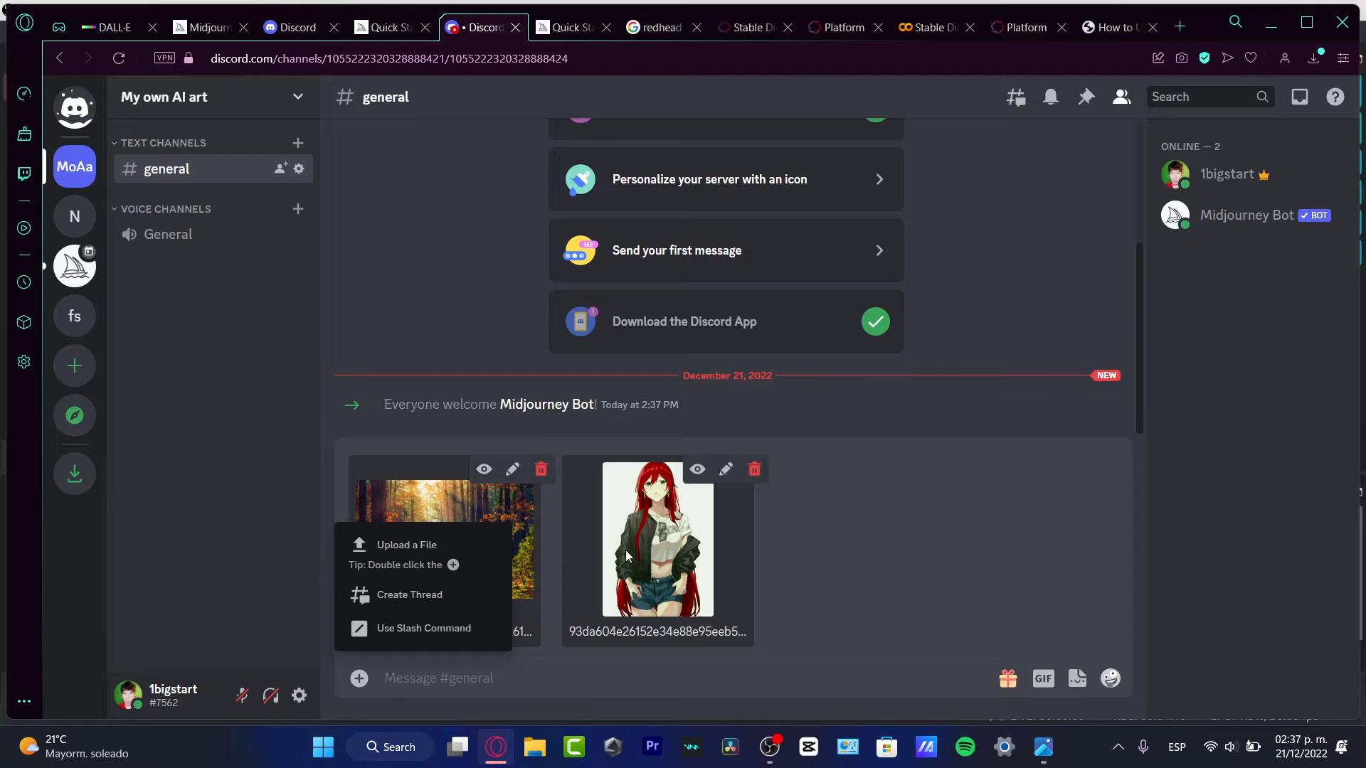
{"action": "left_click", "coordinate": [397, 545]}
{"action": "left_click", "coordinate": [662, 508]}
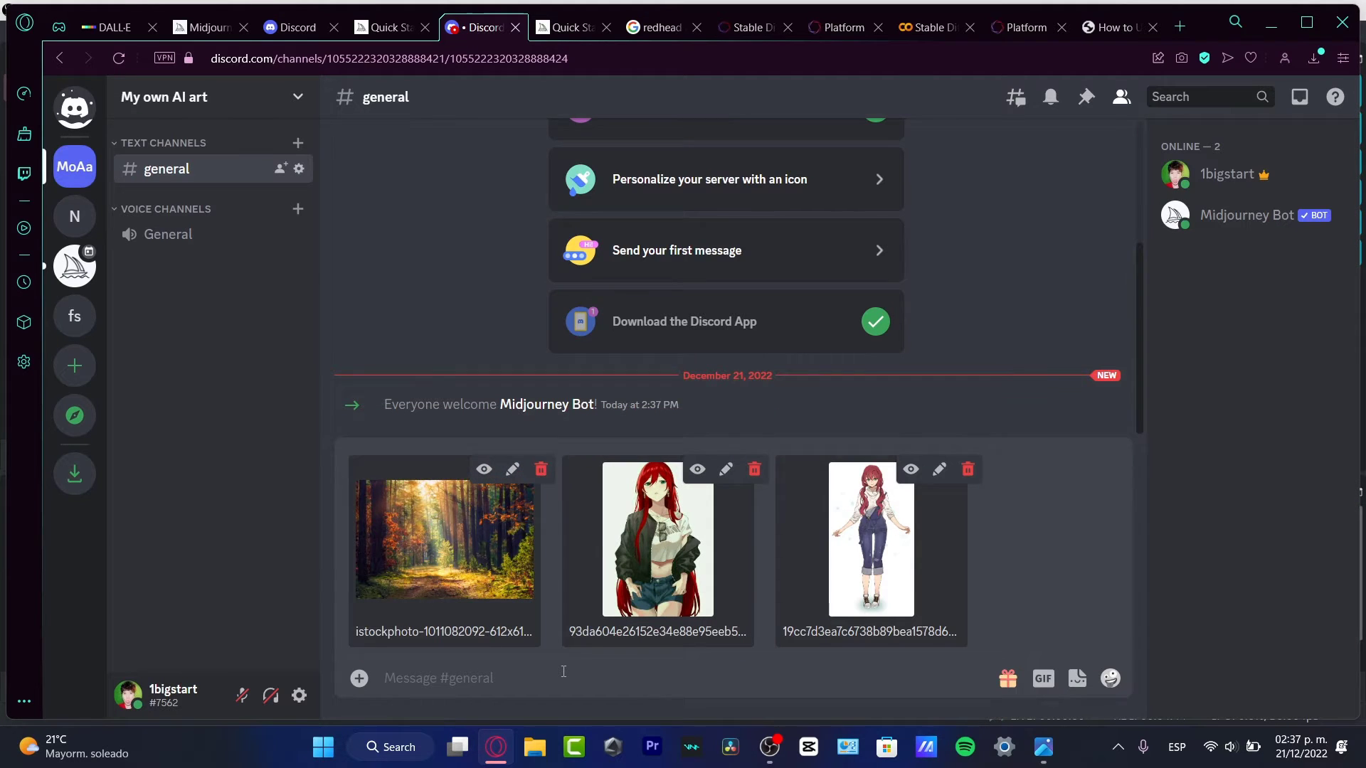
{"action": "key", "text": "Return"}
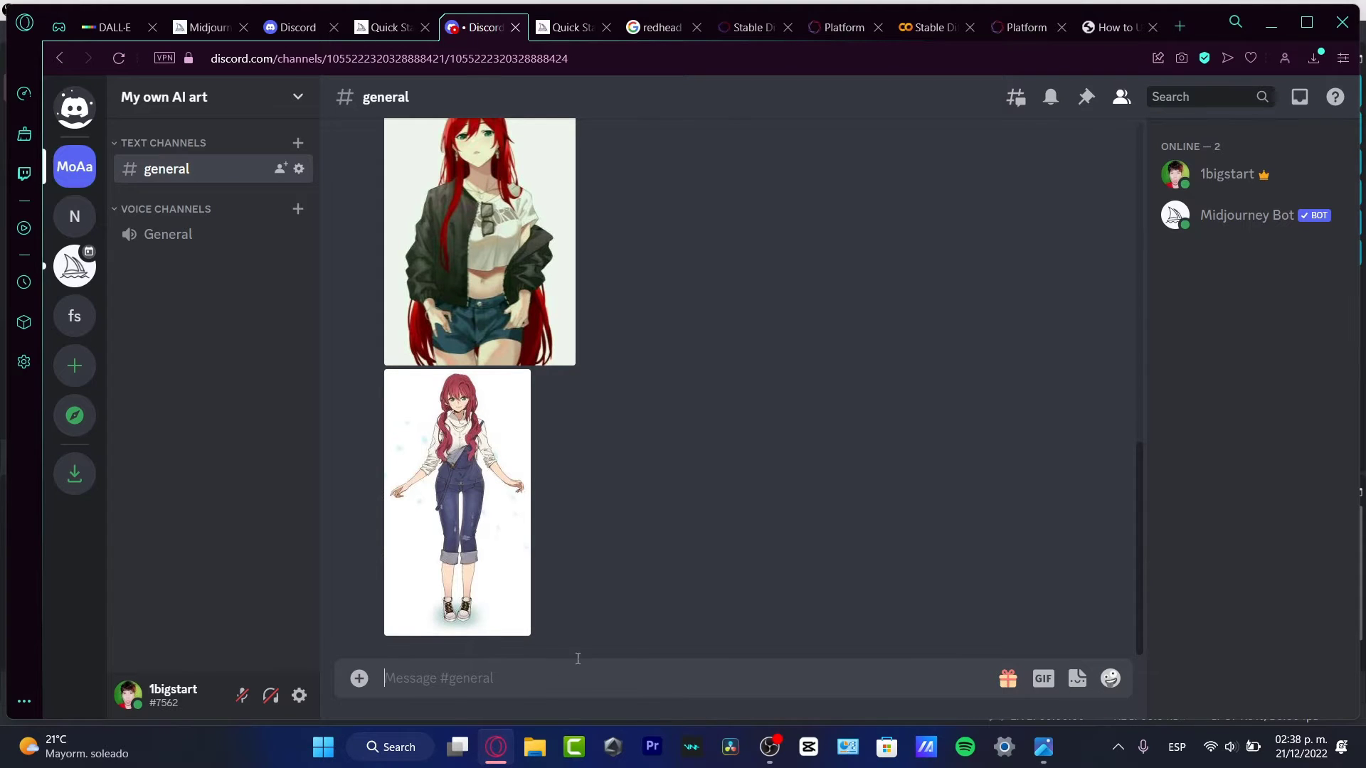
{"action": "scroll", "coordinate": [618, 608], "scroll_direction": "up", "scroll_amount": 3}
{"action": "scroll", "coordinate": [622, 623], "scroll_direction": "down", "scroll_amount": 3}
{"action": "type", "text": "/"}
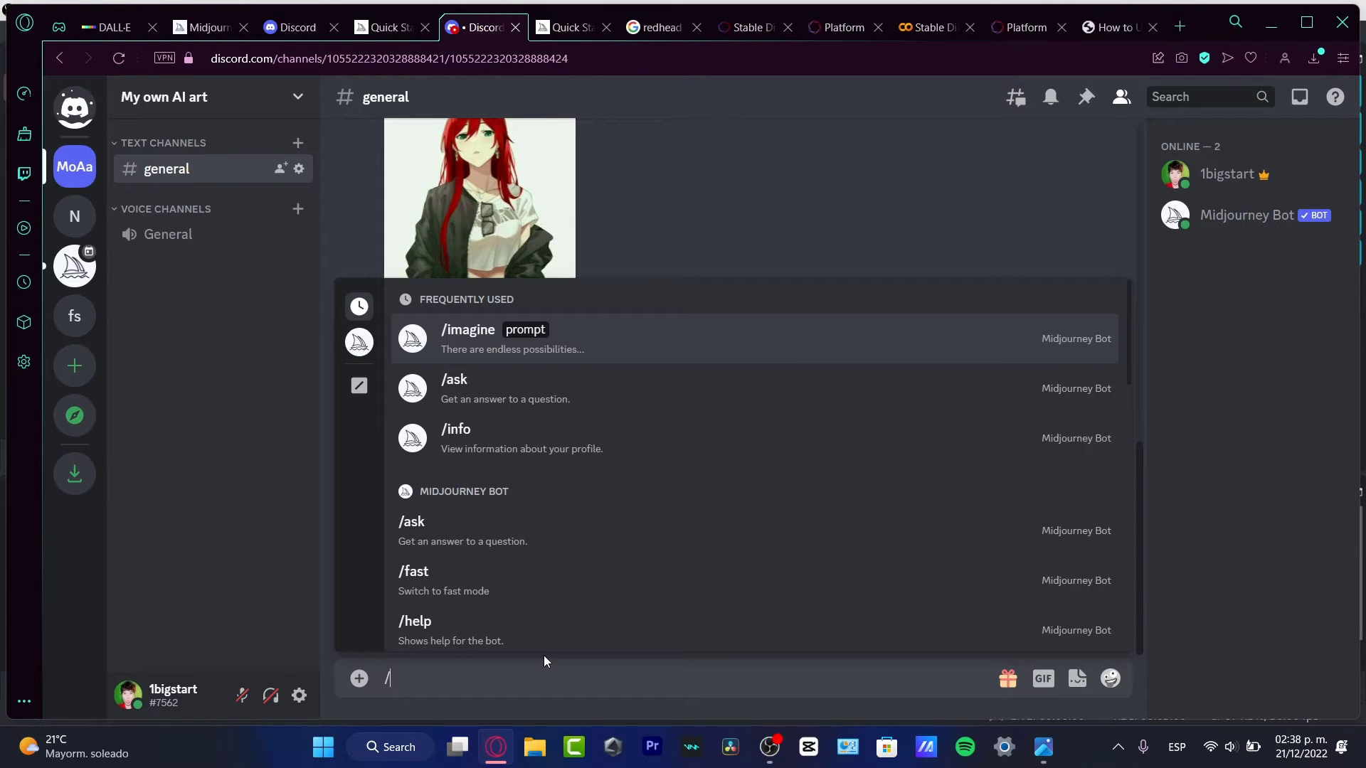
{"action": "type", "text": "info"}
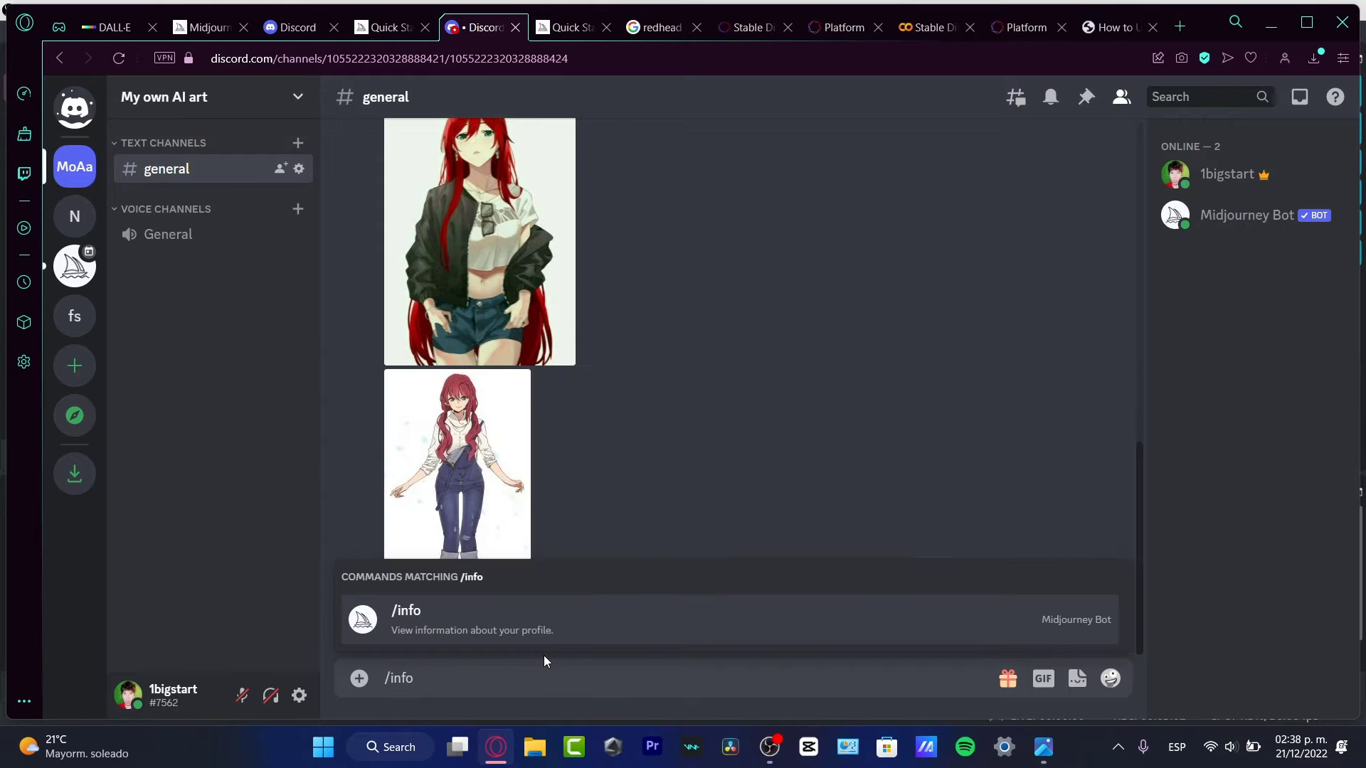
{"action": "key", "text": "Return"}
{"action": "key", "text": "Return"}
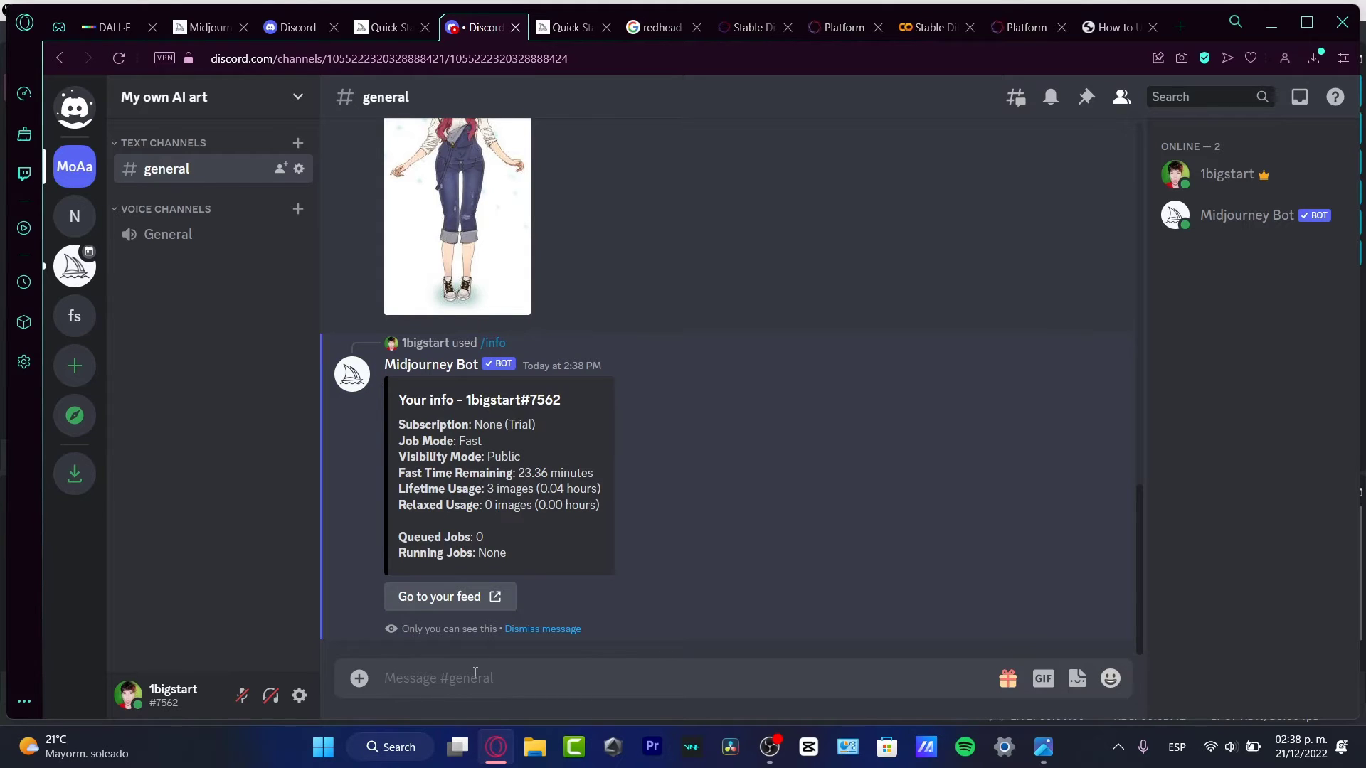
- Start an /imagine prompt and paste the forest image's address into it
{"action": "type", "text": "/"}
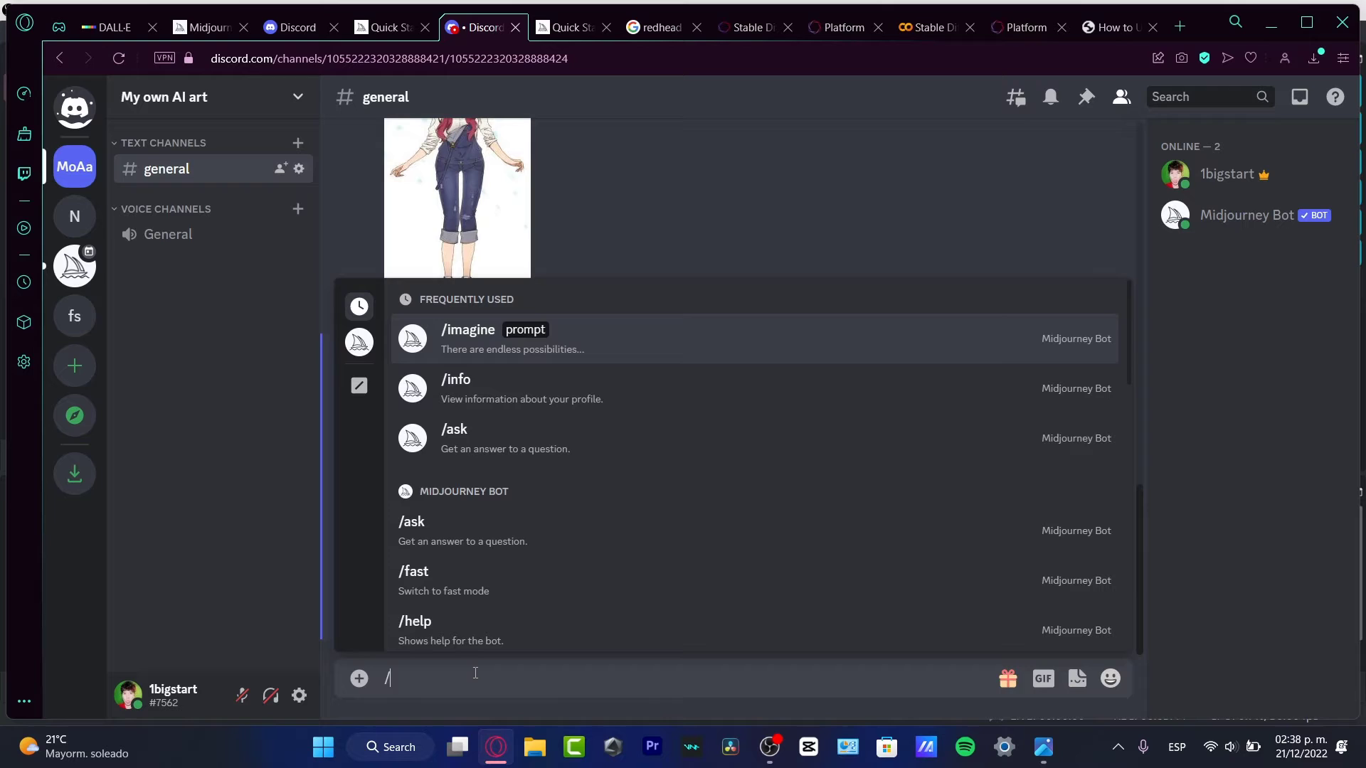
{"action": "type", "text": "imagine"}
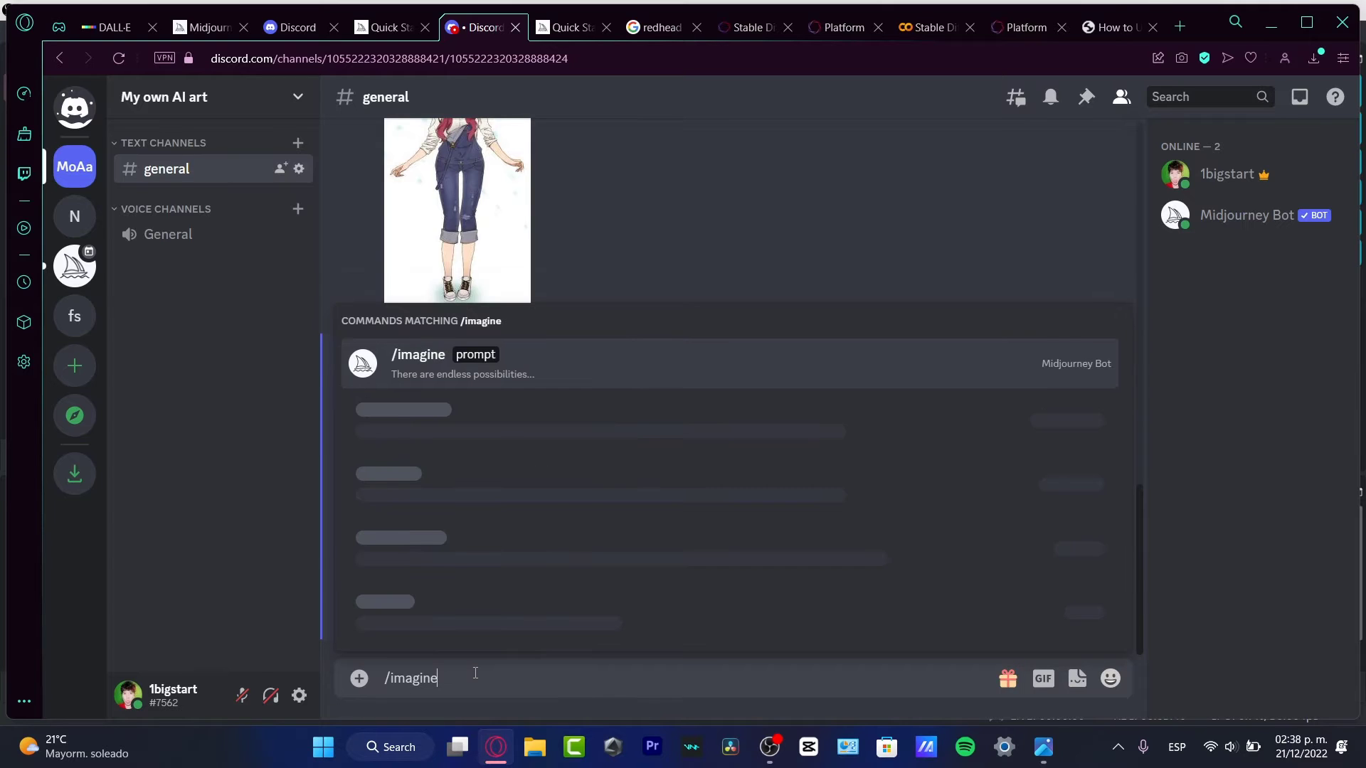
{"action": "left_click", "coordinate": [476, 619]}
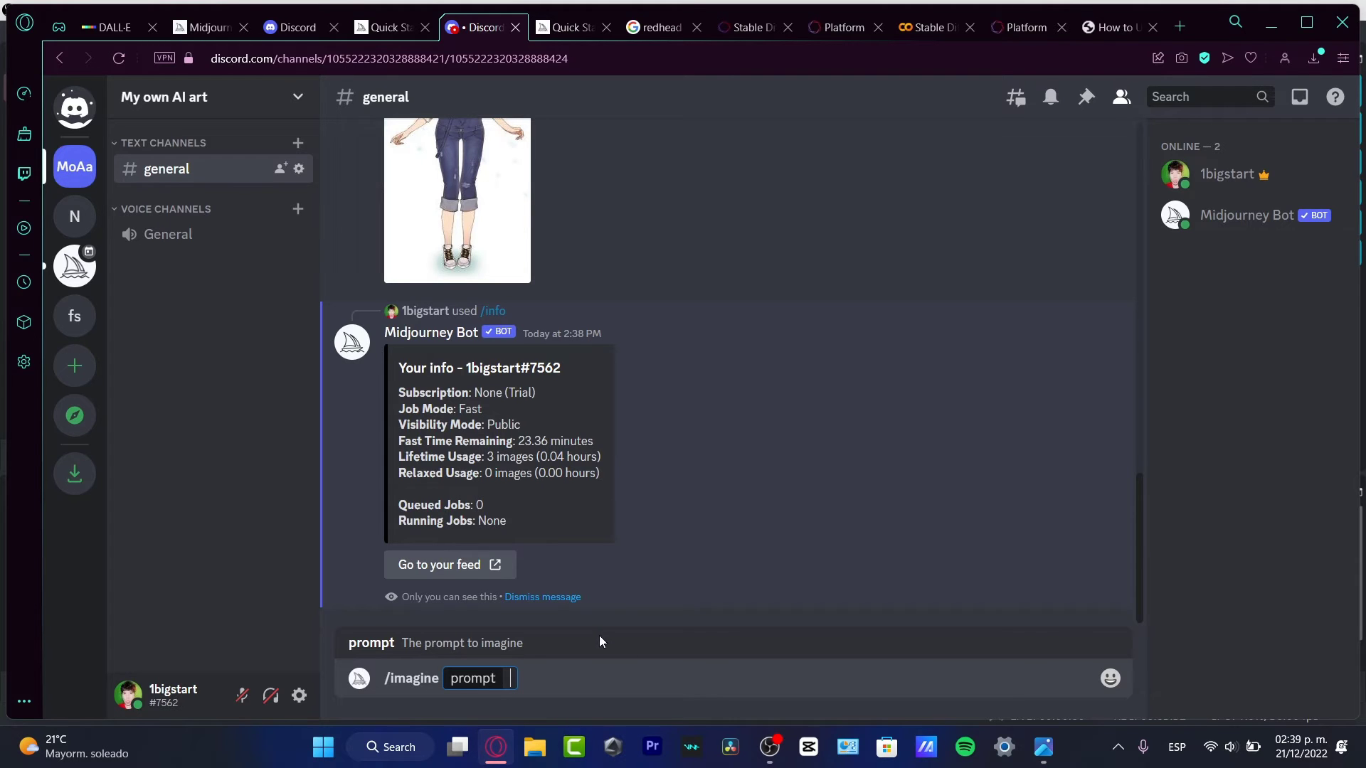
{"action": "scroll", "coordinate": [626, 612], "scroll_direction": "up", "scroll_amount": 10}
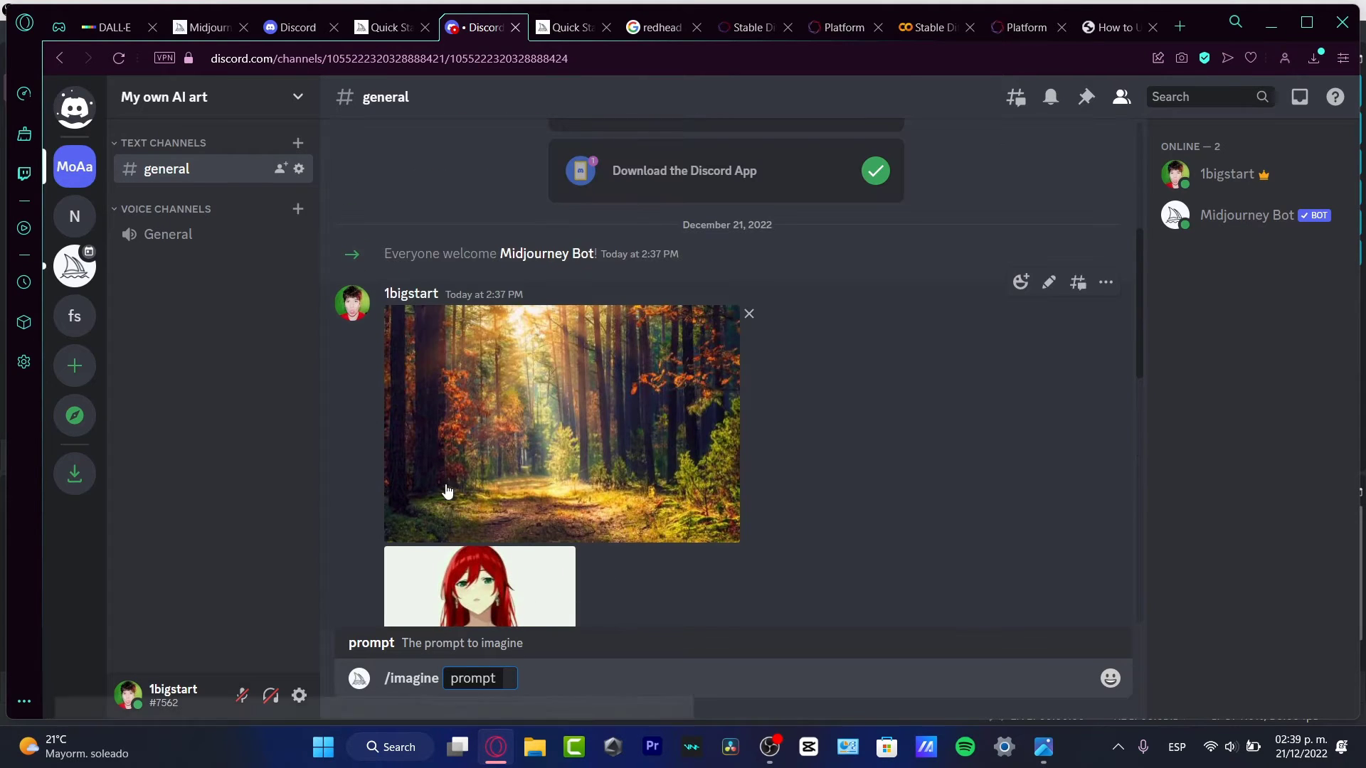
{"action": "left_click", "coordinate": [550, 418]}
{"action": "right_click", "coordinate": [649, 417]}
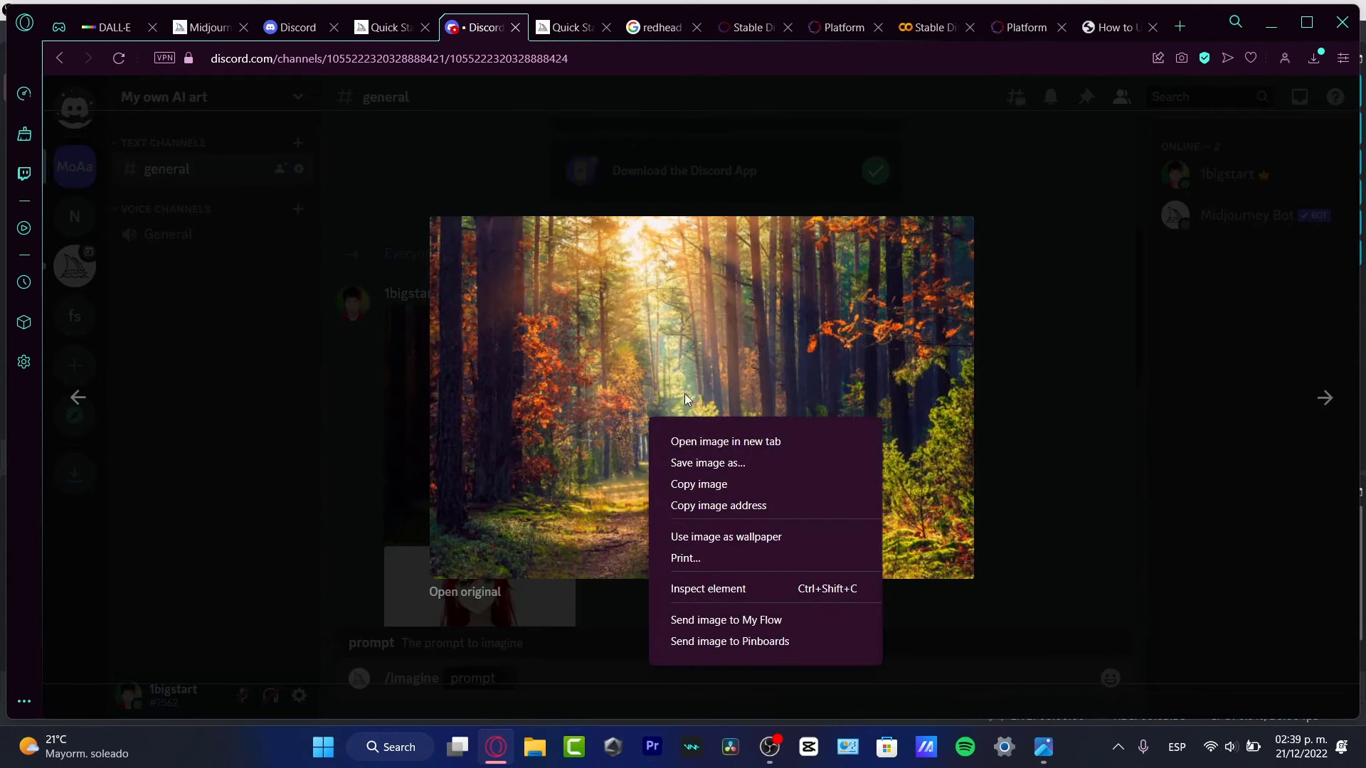
{"action": "left_click", "coordinate": [757, 507]}
{"action": "left_click", "coordinate": [1039, 458]}
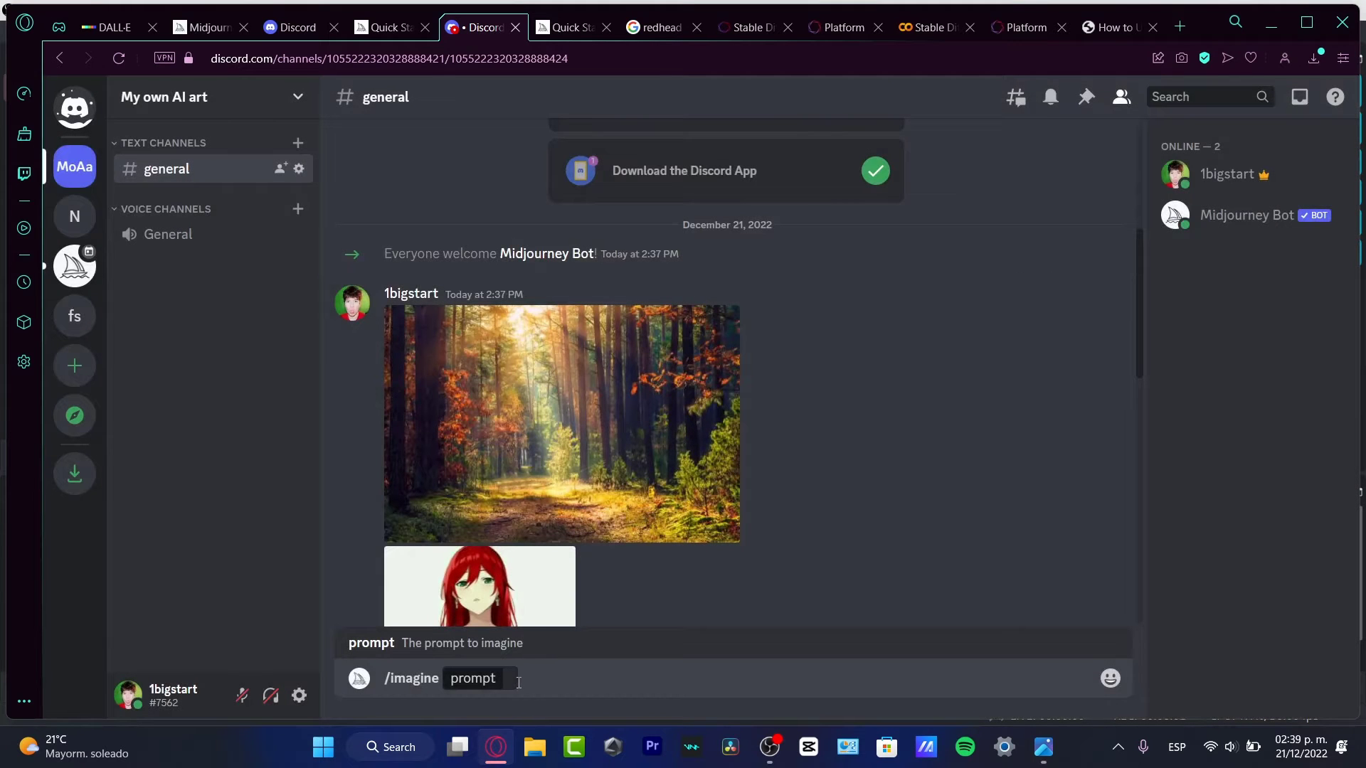
{"action": "left_click", "coordinate": [514, 679]}
{"action": "key", "text": "ctrl+v"}
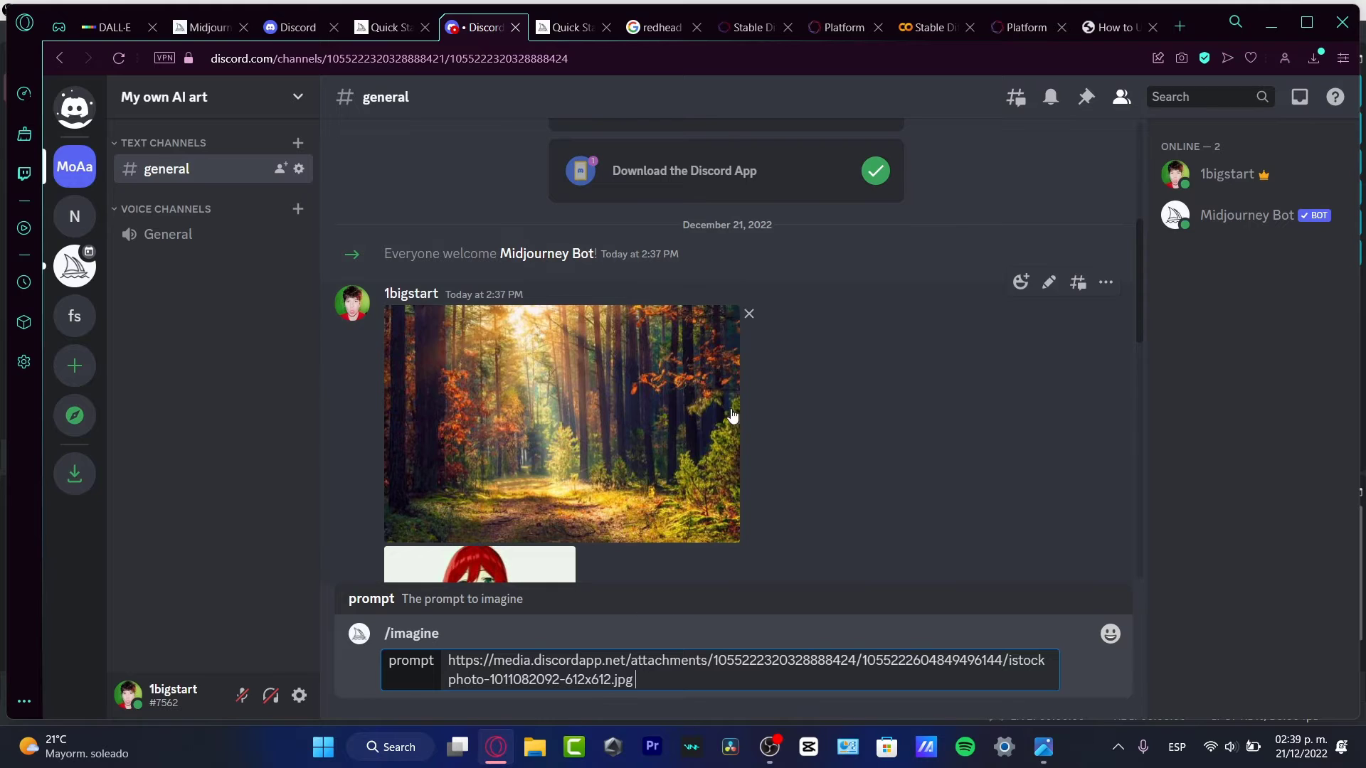
- Append the red-haired girl image's address after the forest link in the prompt
{"action": "scroll", "coordinate": [490, 427], "scroll_direction": "down", "scroll_amount": 4}
{"action": "left_click", "coordinate": [490, 427]}
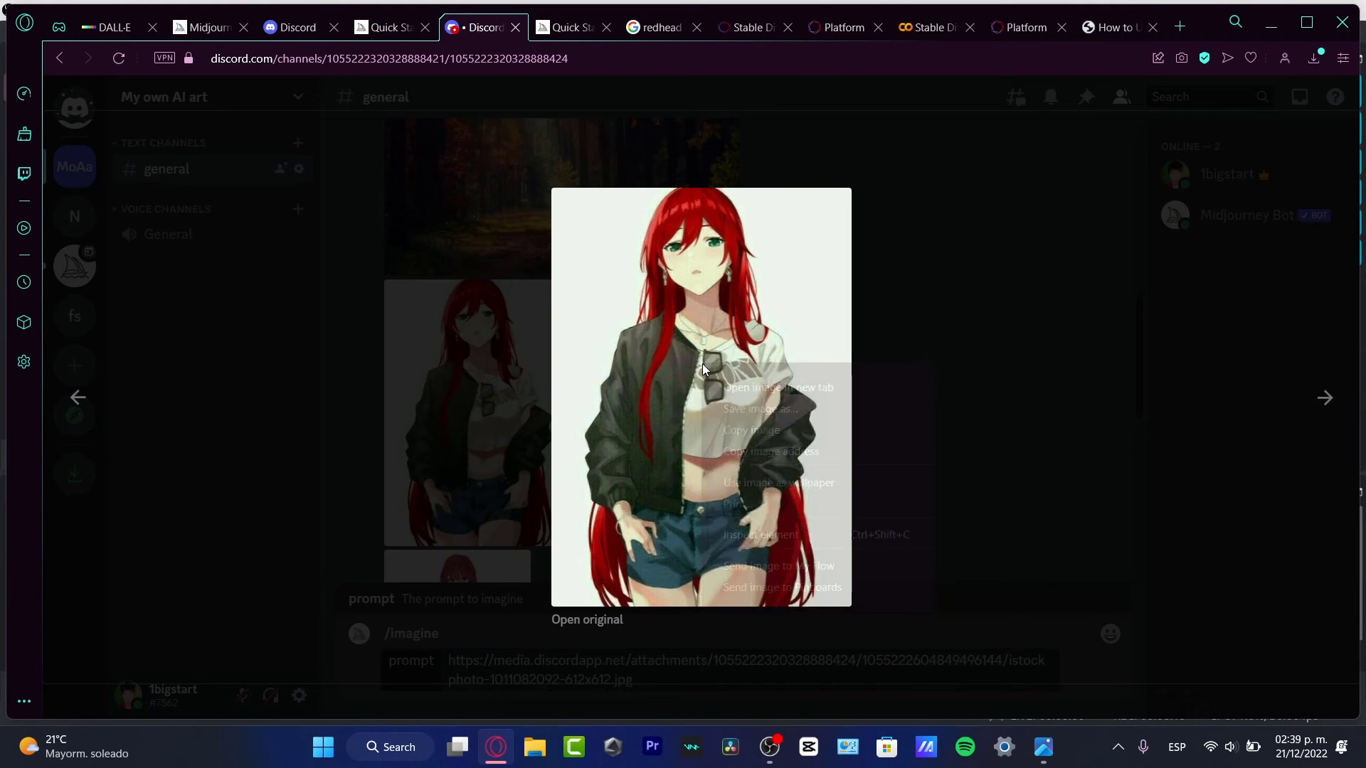
{"action": "right_click", "coordinate": [702, 364]}
{"action": "left_click", "coordinate": [825, 450]}
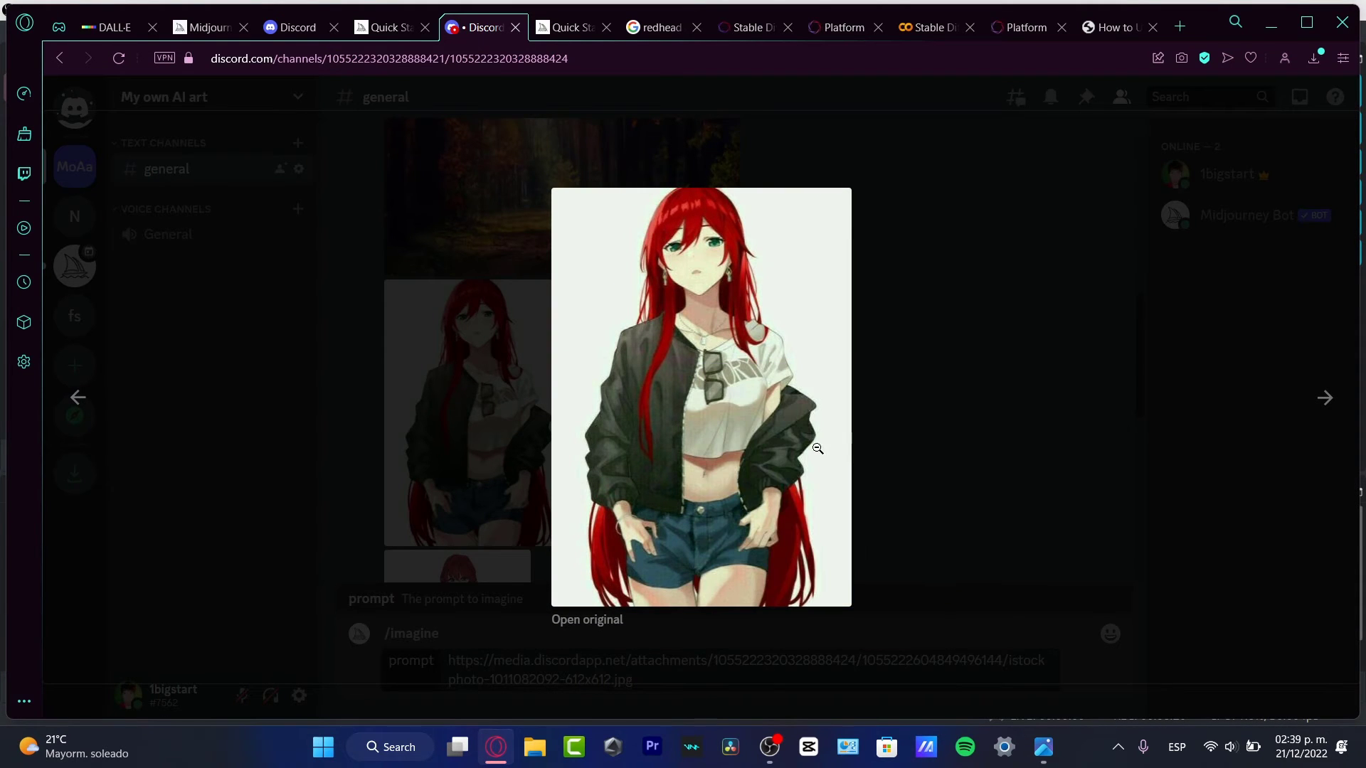
{"action": "left_click", "coordinate": [903, 429]}
{"action": "left_click", "coordinate": [739, 681]}
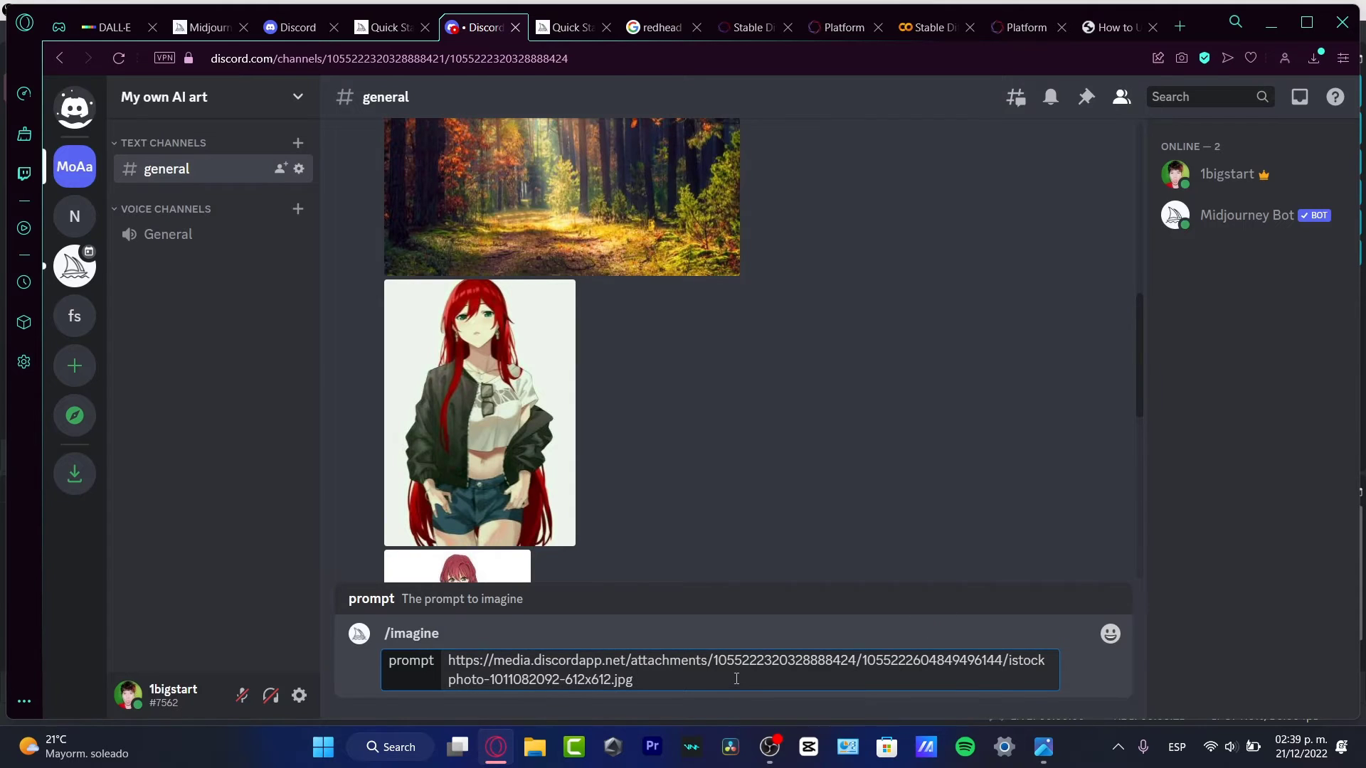
{"action": "key", "text": "ctrl+v"}
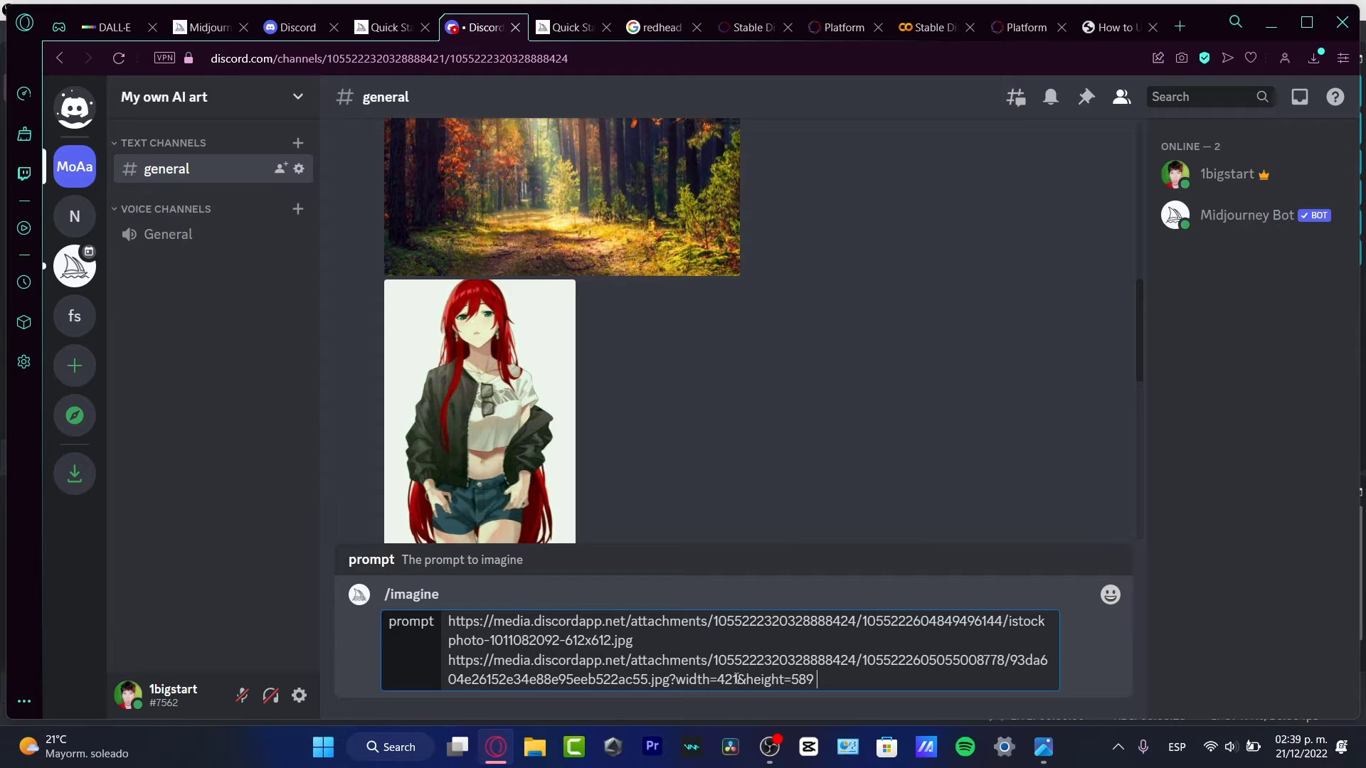
- Add 'oil painting, HQ, 4k, --v 4' to the prompt and submit it
{"action": "type", "text": "oil painting, HQ, 4k,--v"}
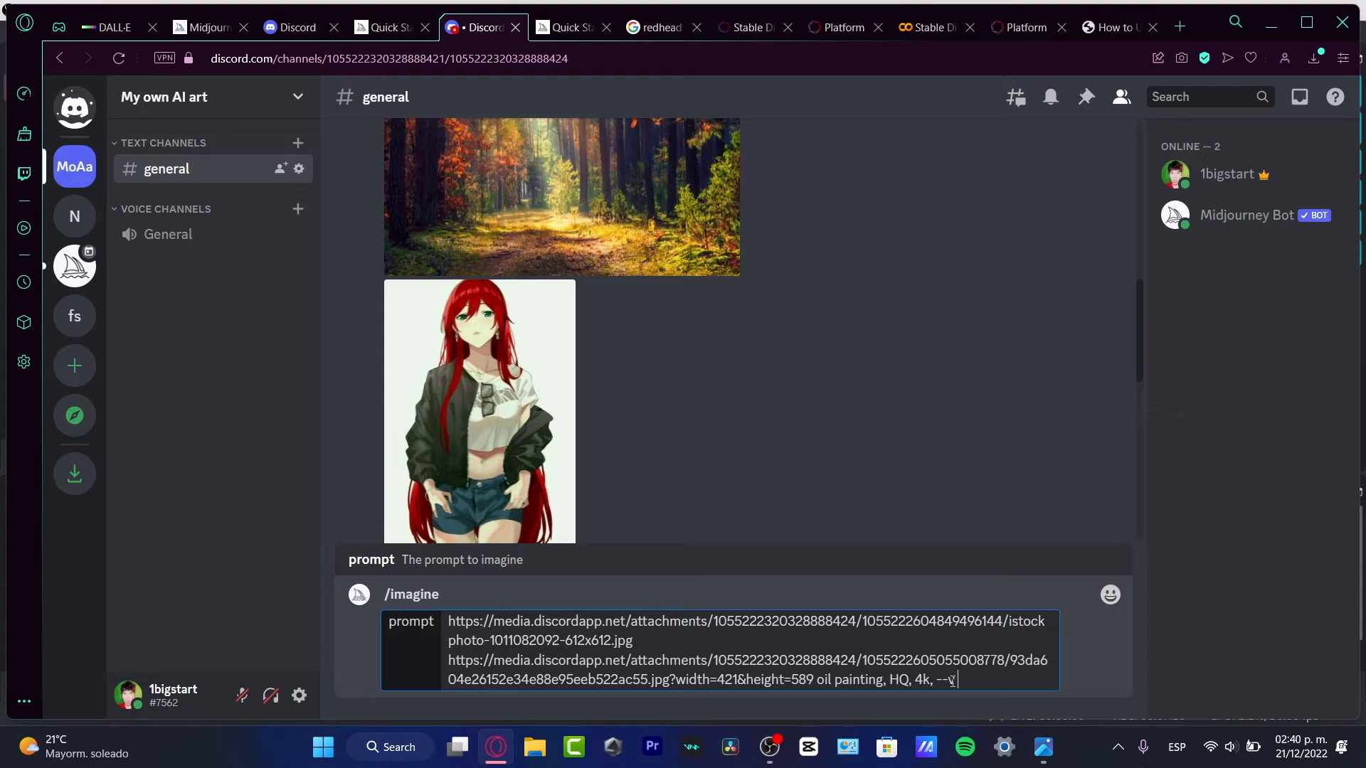
{"action": "type", "text": "4"}
{"action": "key", "text": "Return"}
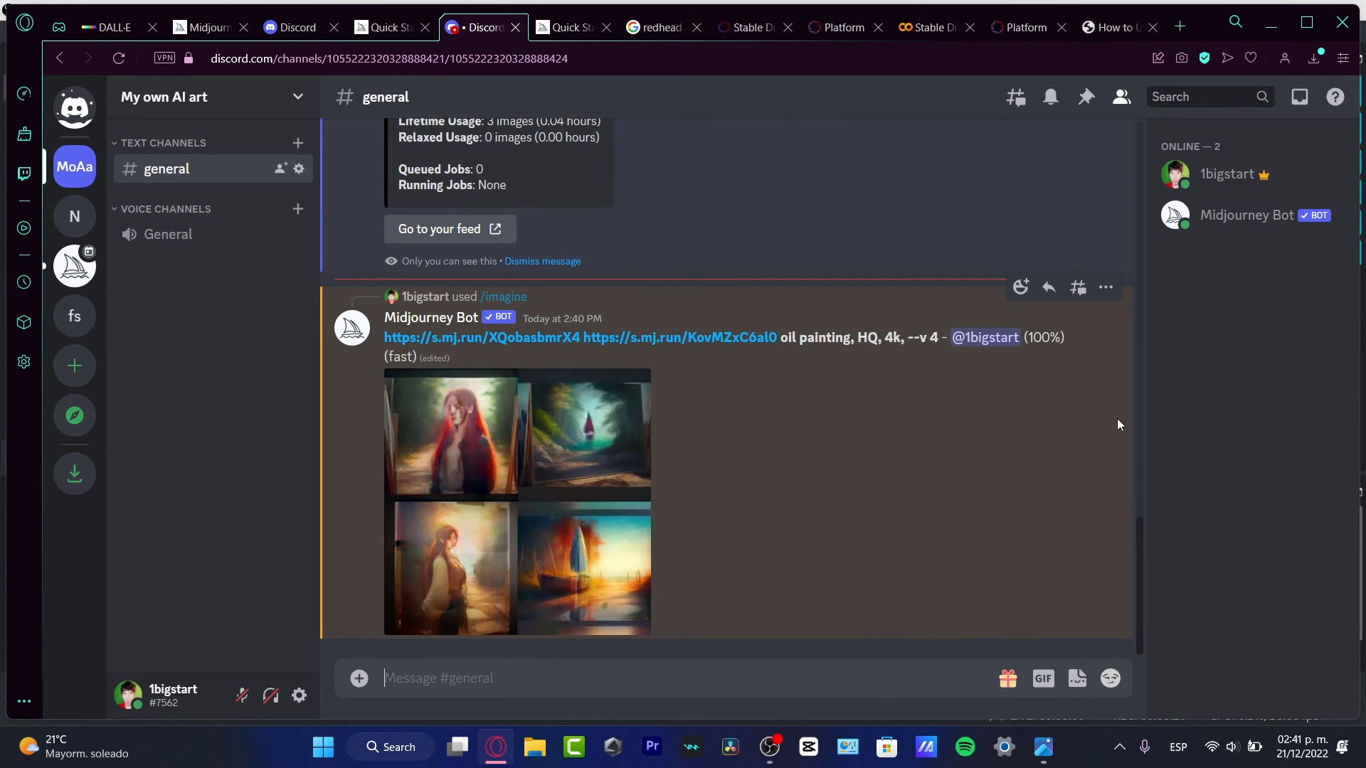
- Preview the in-progress grid, then inspect the finished four-image oil painting grid enlarged
{"action": "left_click", "coordinate": [494, 516]}
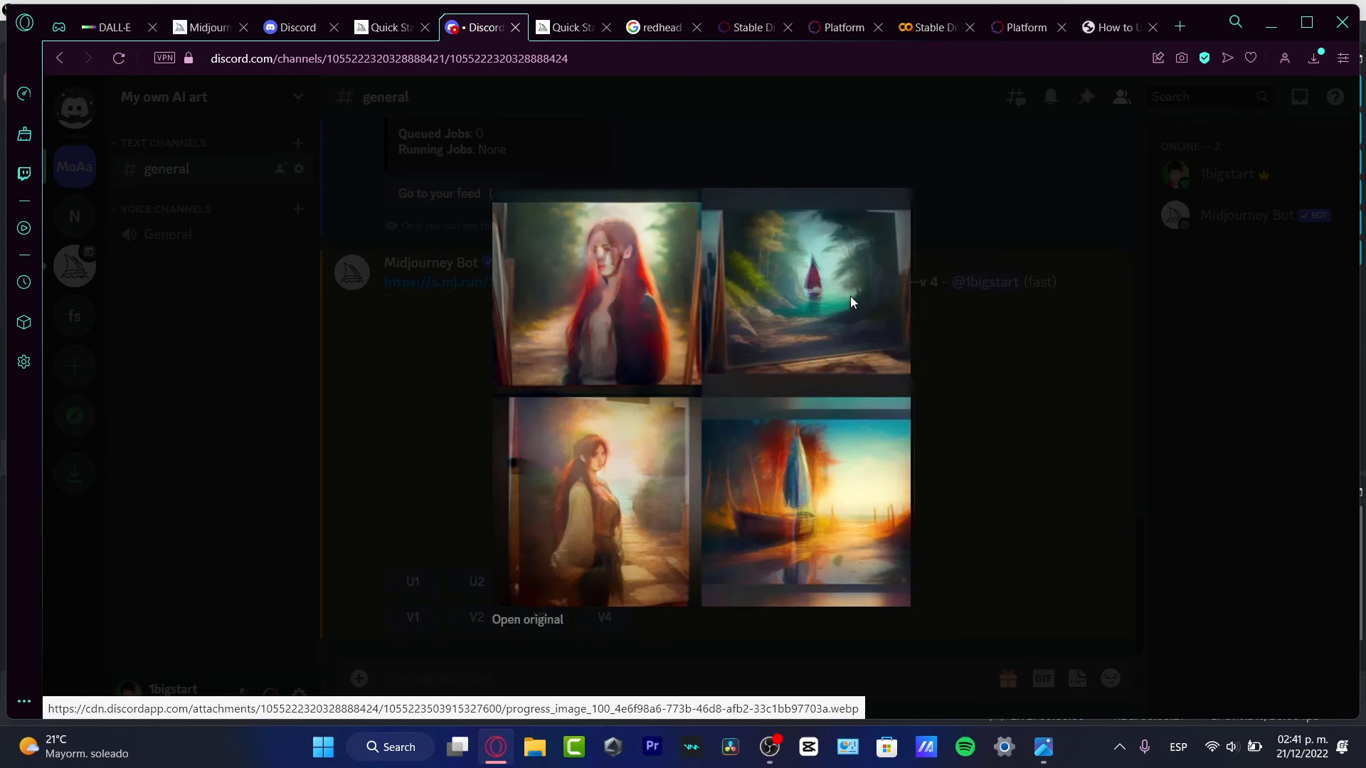
{"action": "left_click", "coordinate": [945, 500]}
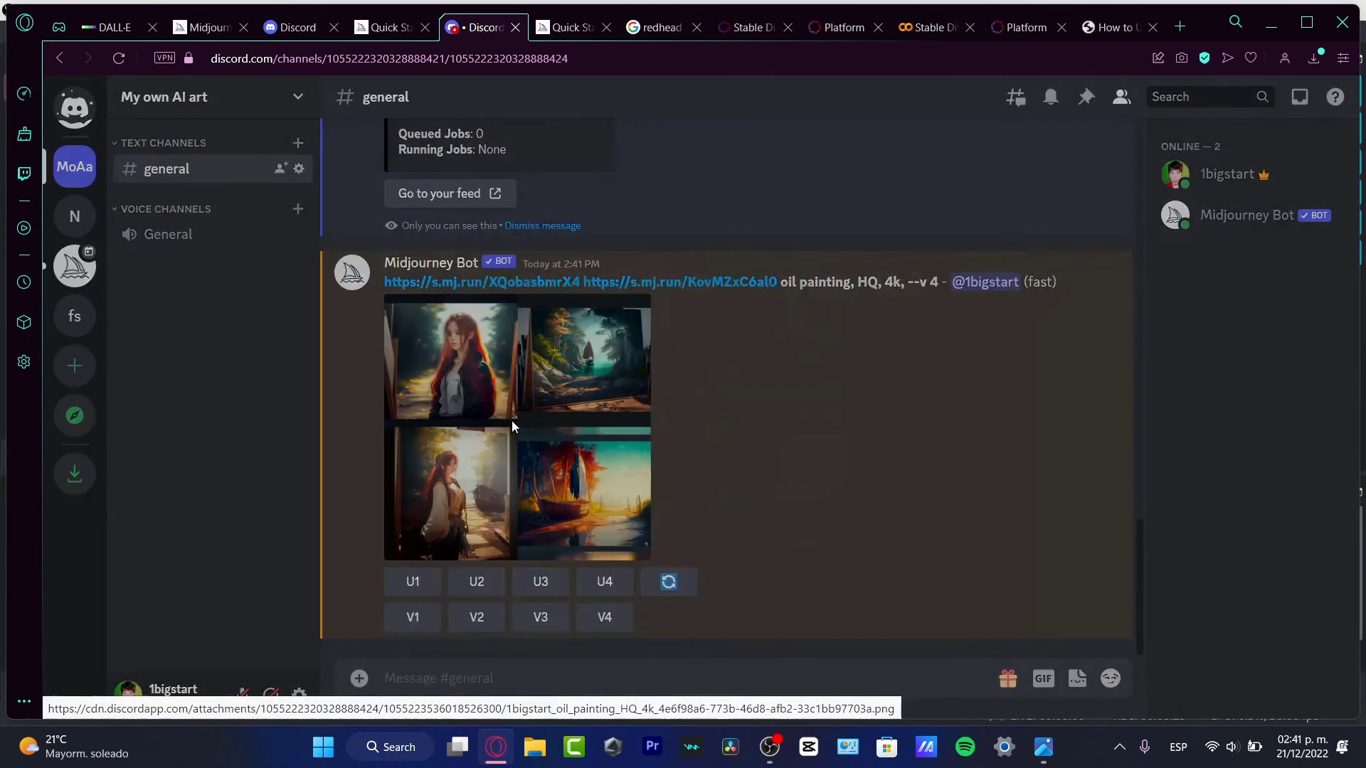
{"action": "left_click", "coordinate": [511, 421]}
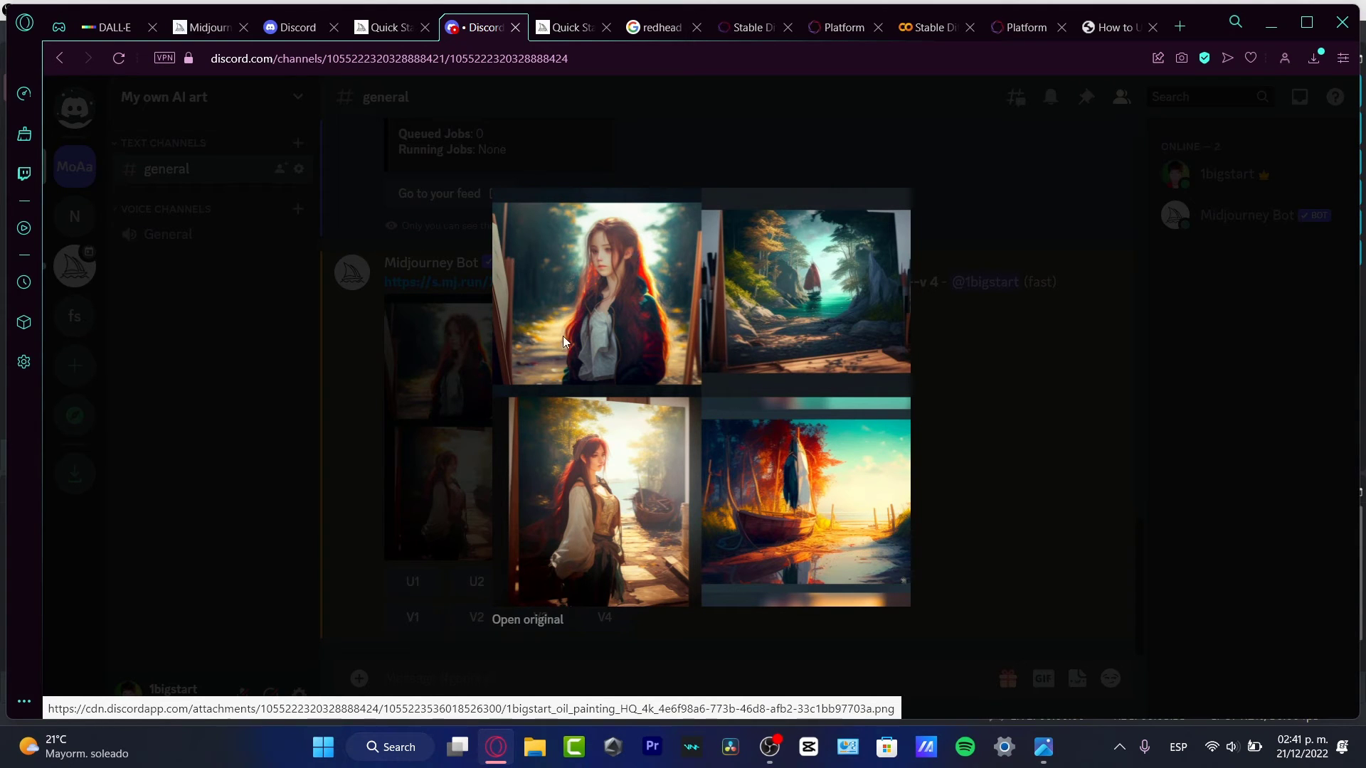
{"action": "left_click", "coordinate": [941, 449]}
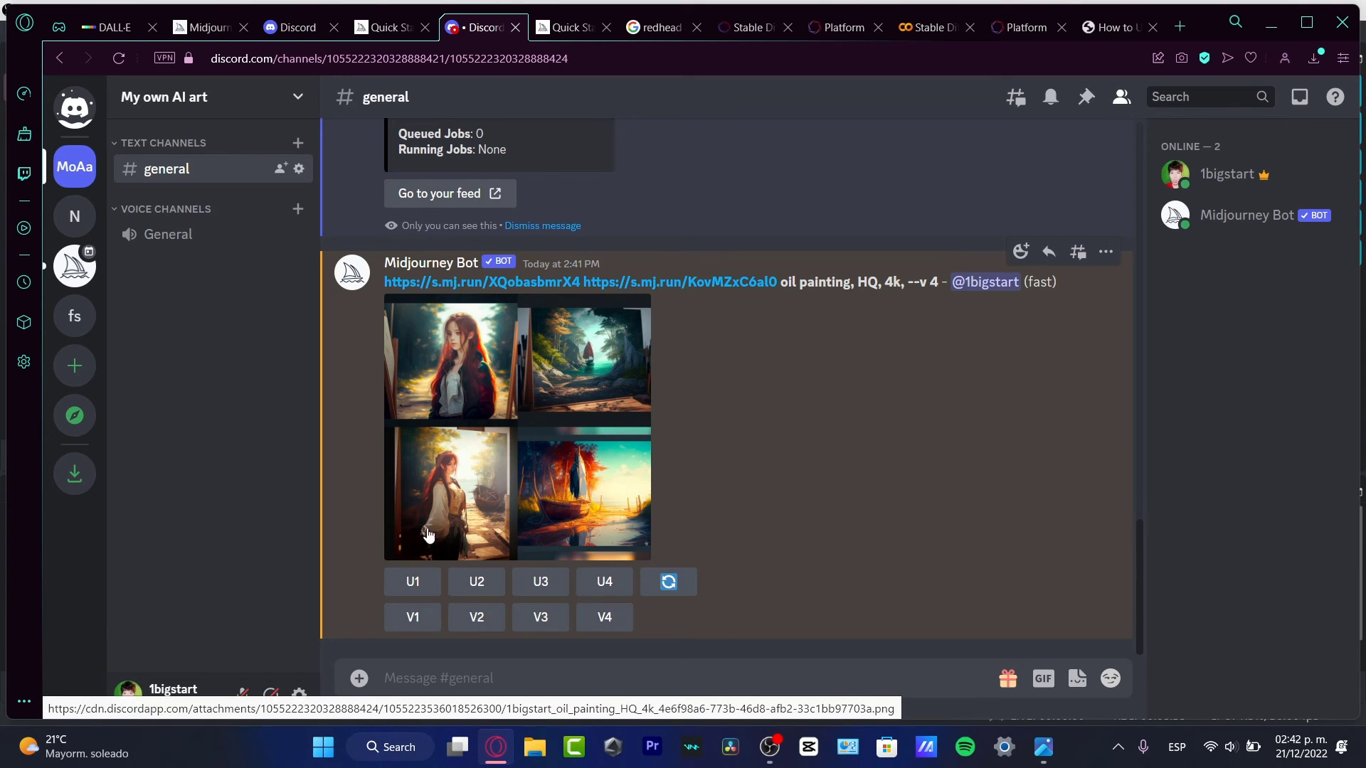
- Request V1 variations of the girl-beside-easel image and view the resulting grid enlarged
{"action": "left_click", "coordinate": [415, 629]}
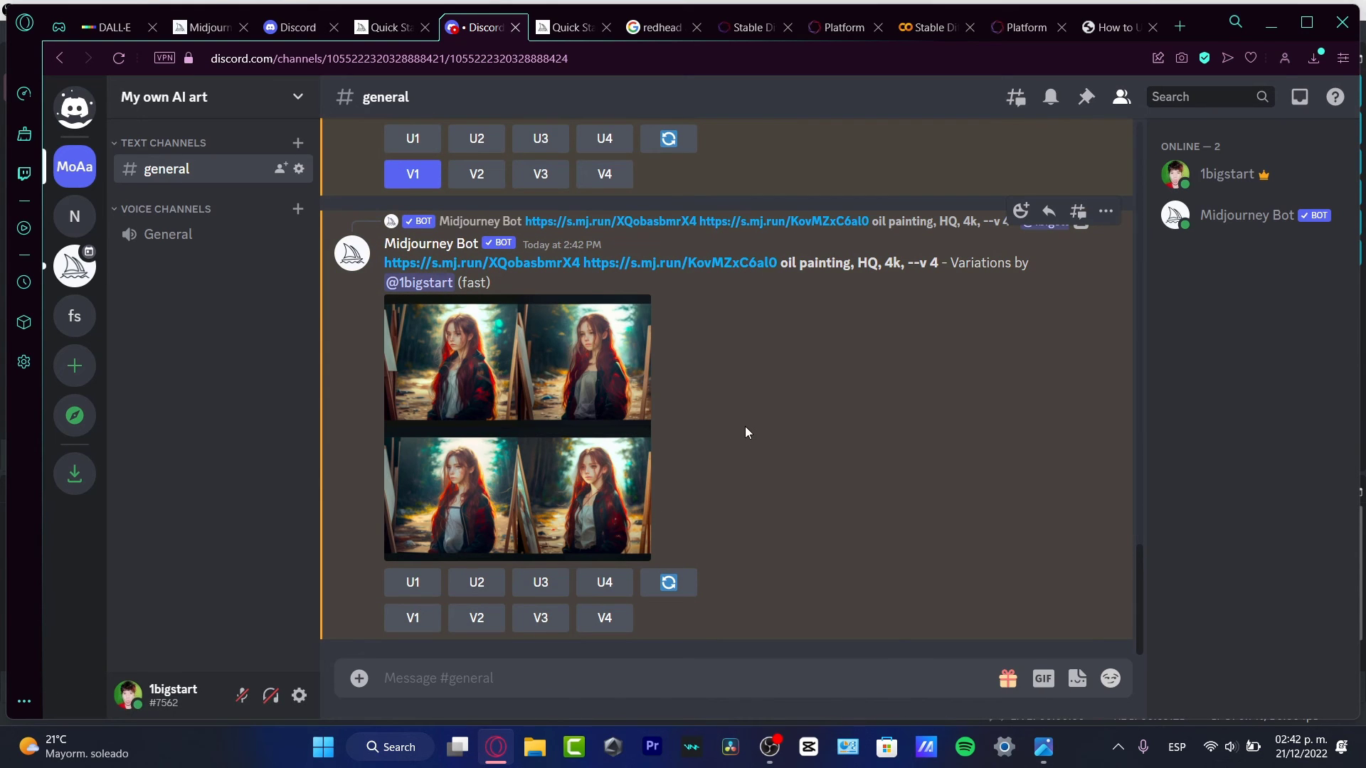
{"action": "left_click", "coordinate": [545, 401]}
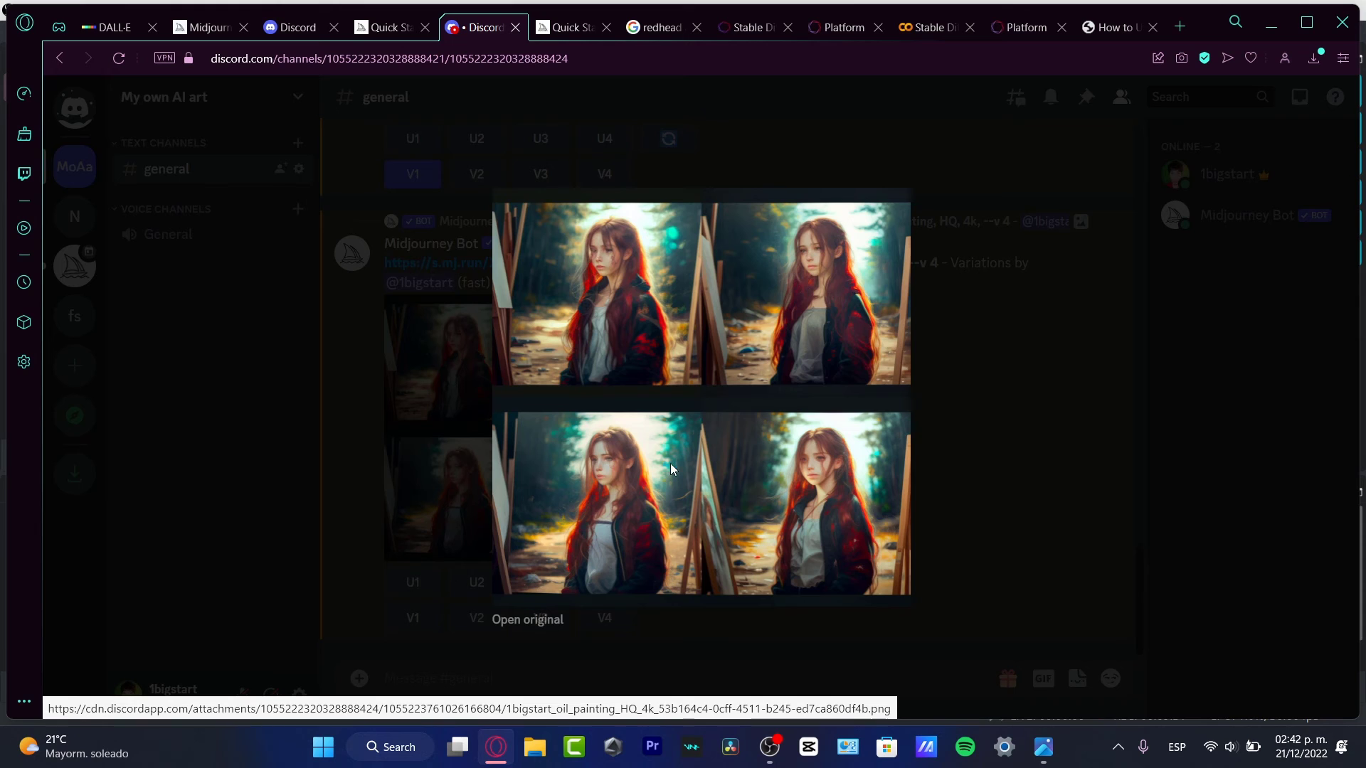
- Upscale the third variation with U3 and preview the large oil painting
{"action": "left_click", "coordinate": [1013, 454]}
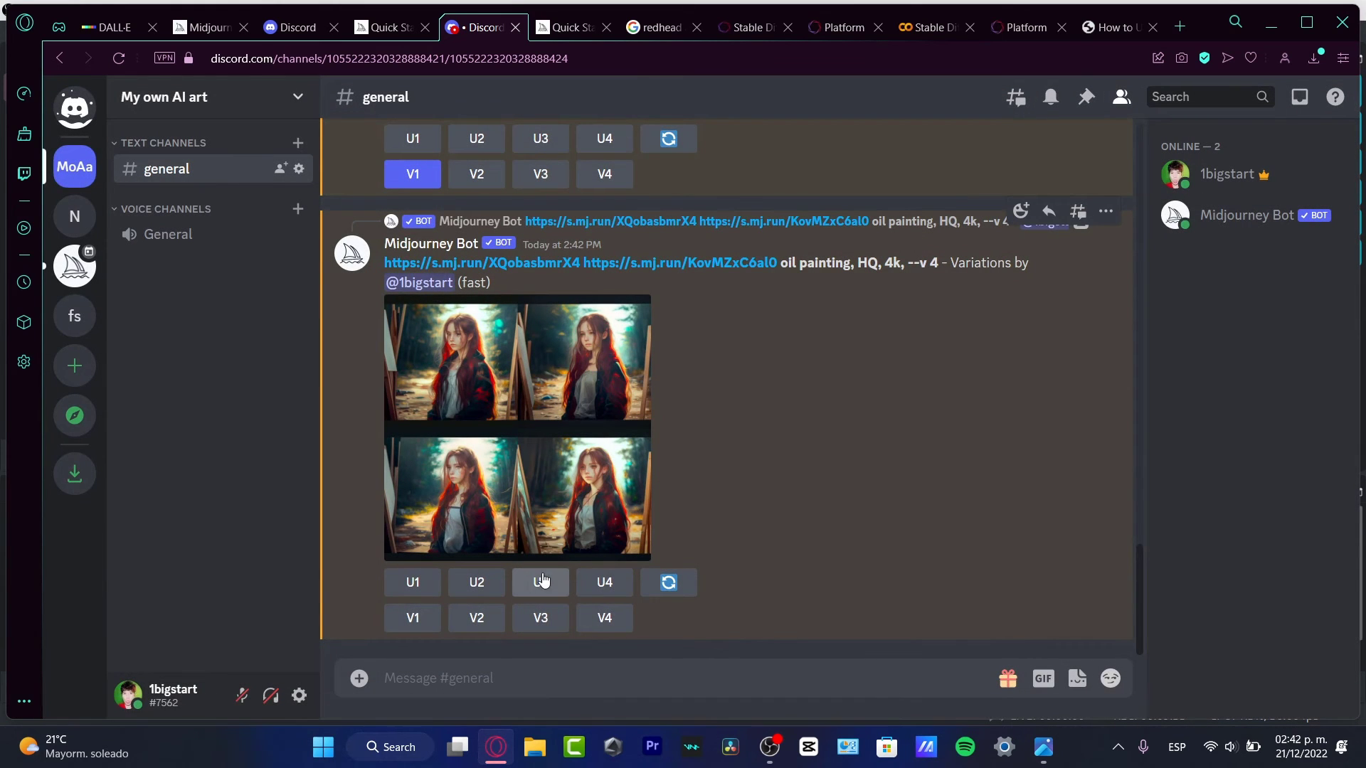
{"action": "left_click", "coordinate": [540, 580]}
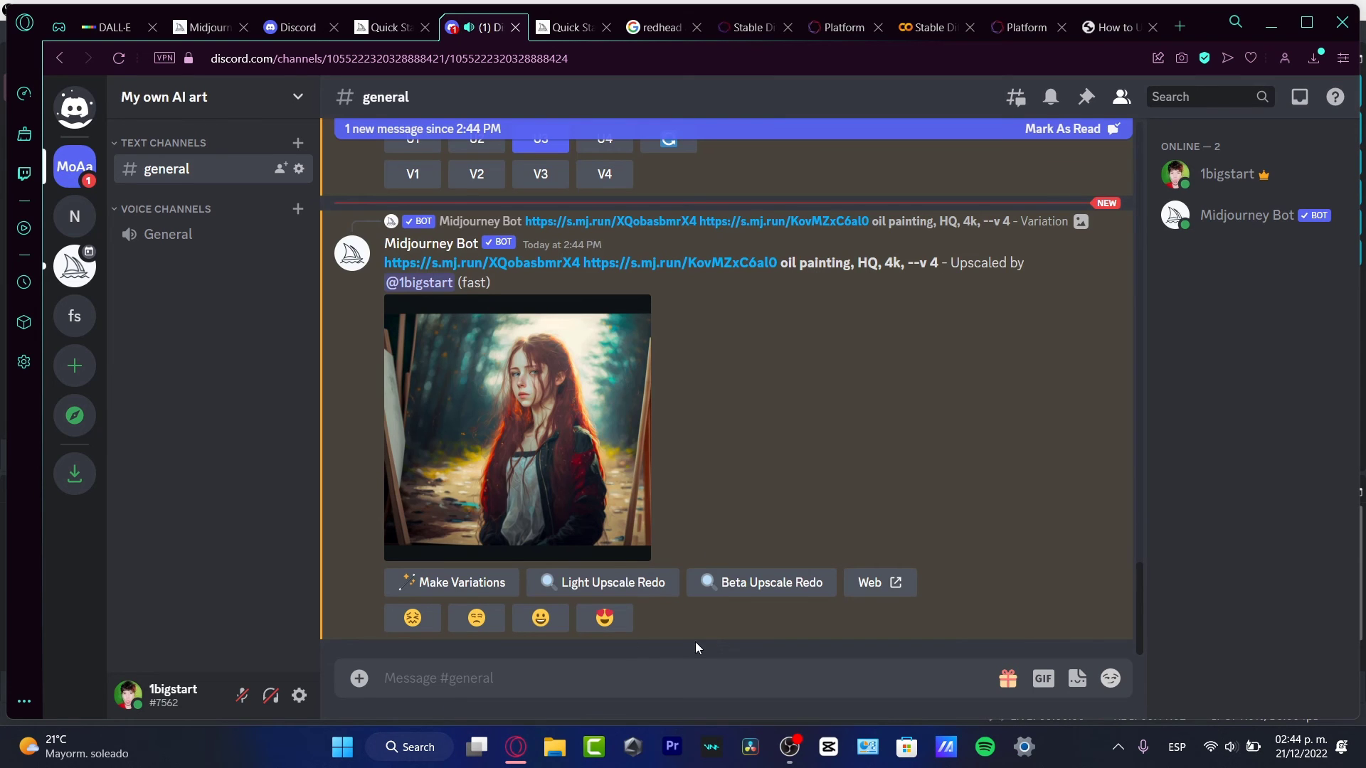
{"action": "left_click", "coordinate": [605, 530]}
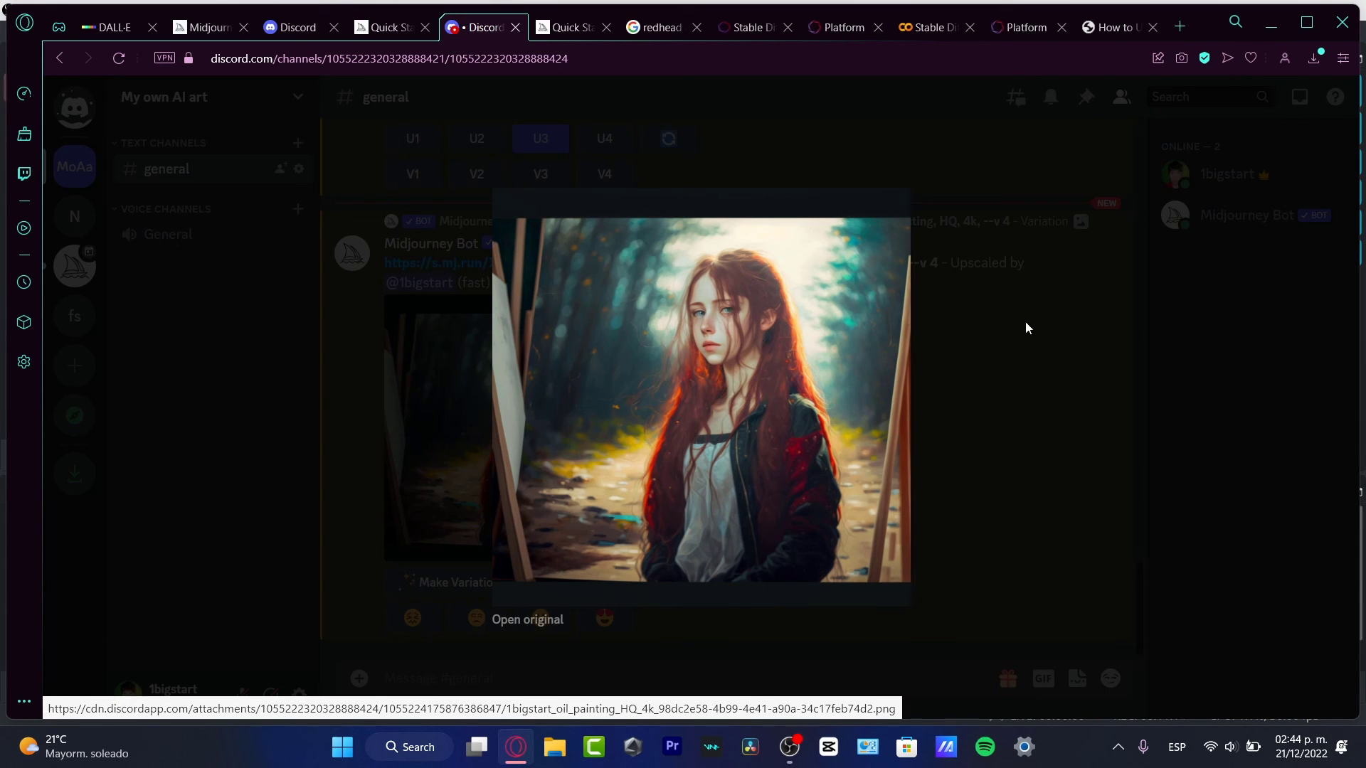
{"action": "left_click", "coordinate": [993, 331]}
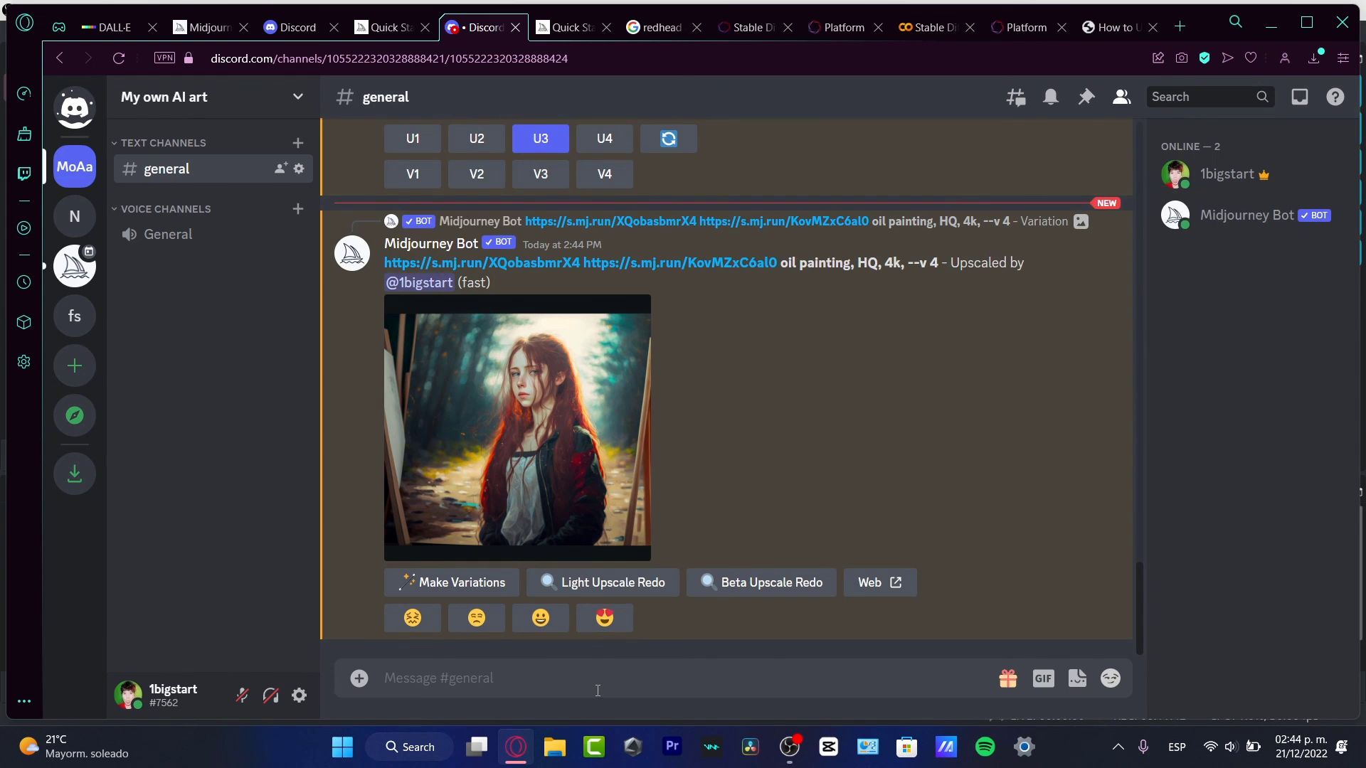
- Send /info to check remaining fast minutes and images used
{"action": "type", "text": "/info"}
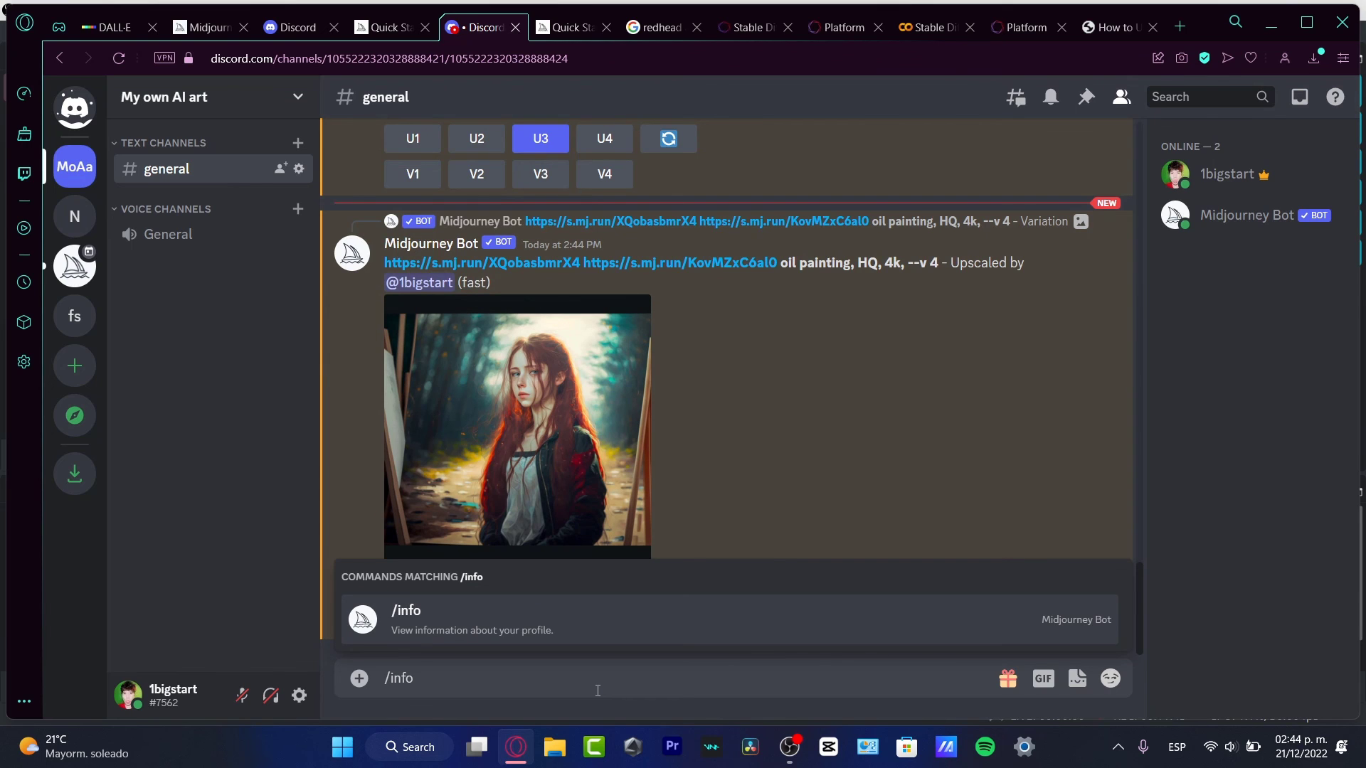
{"action": "key", "text": "Return"}
{"action": "key", "text": "Return"}
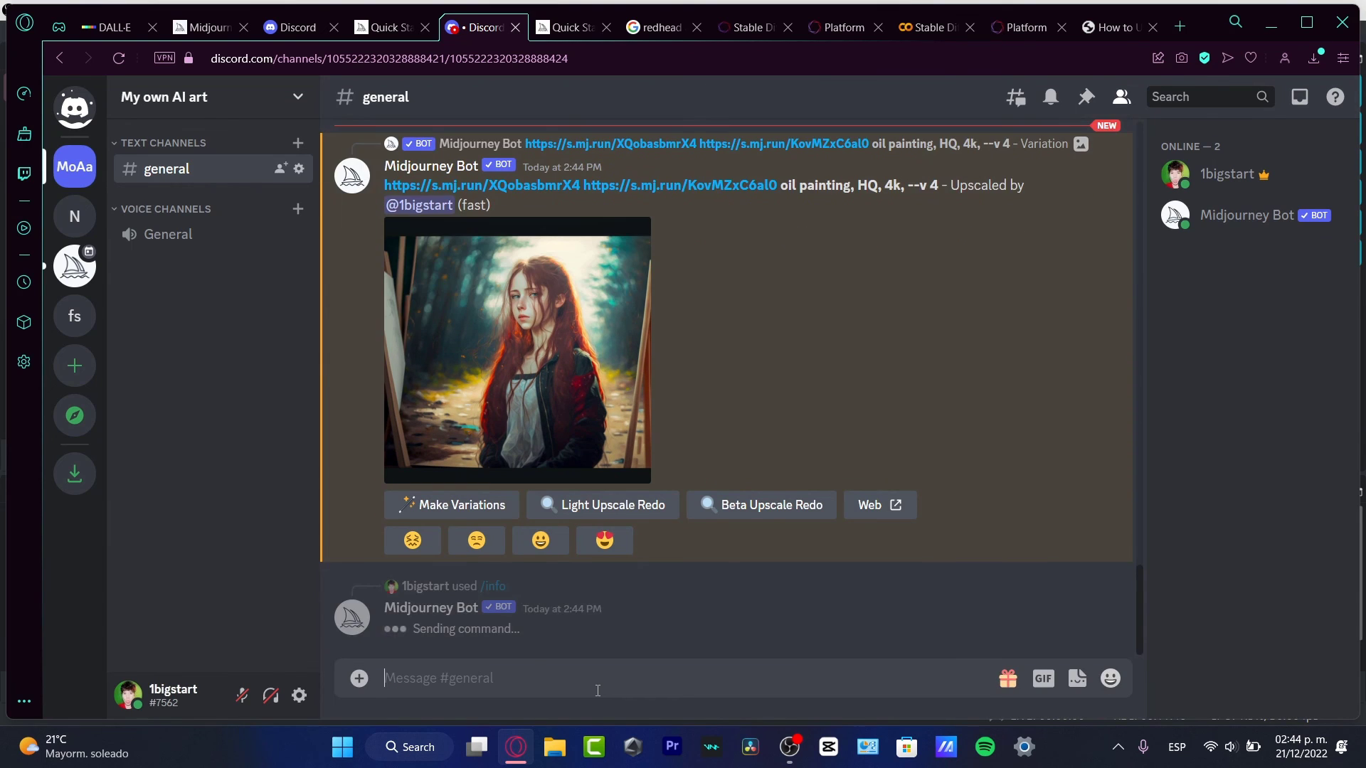